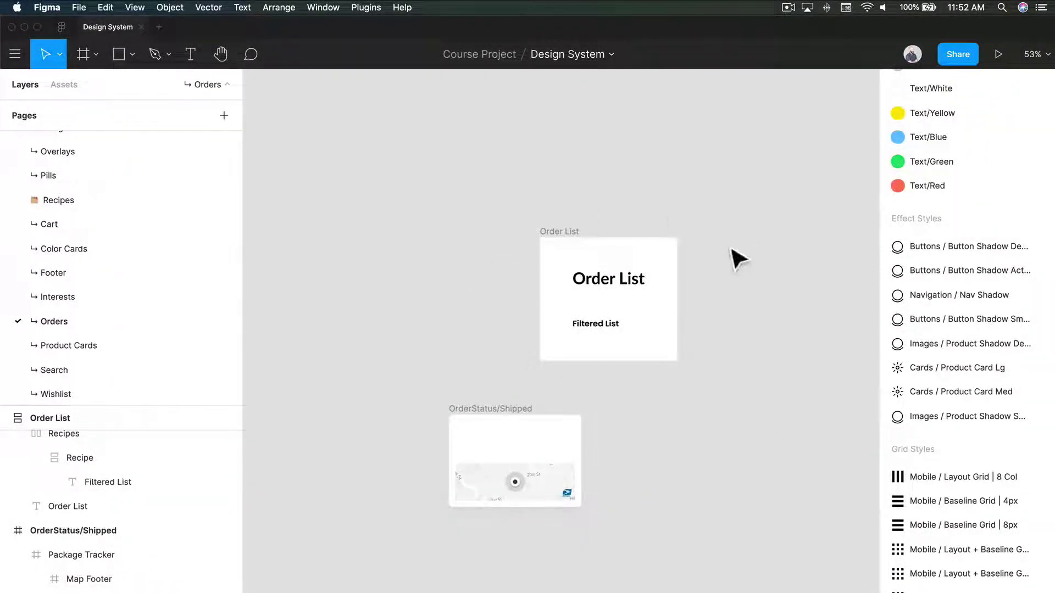
Step: Show the Assets library in the left panel and collapse the Checkbox / Pill Grow group
left_click(61, 86)
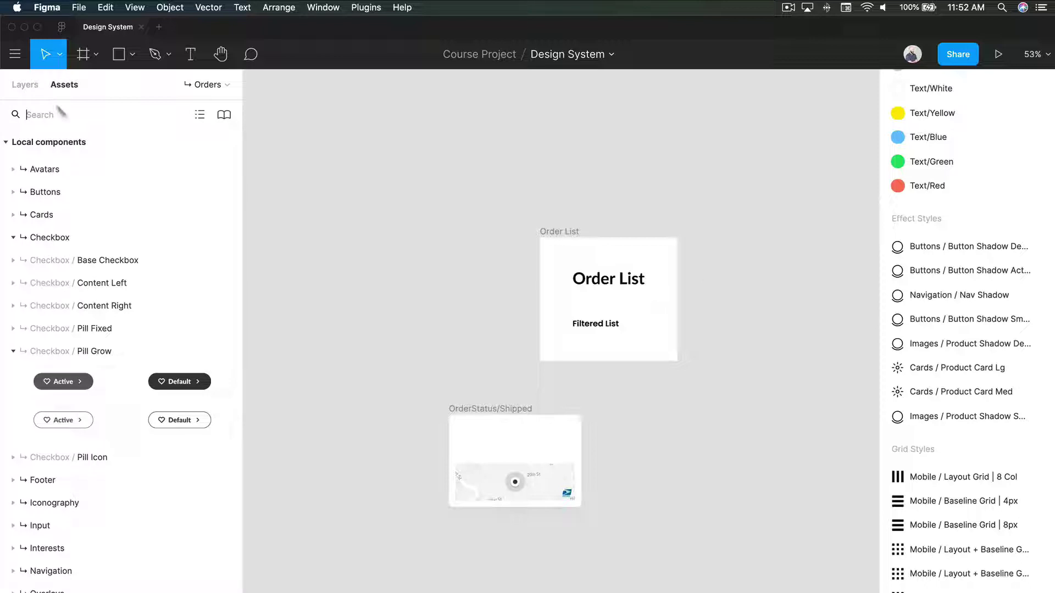
left_click(101, 351)
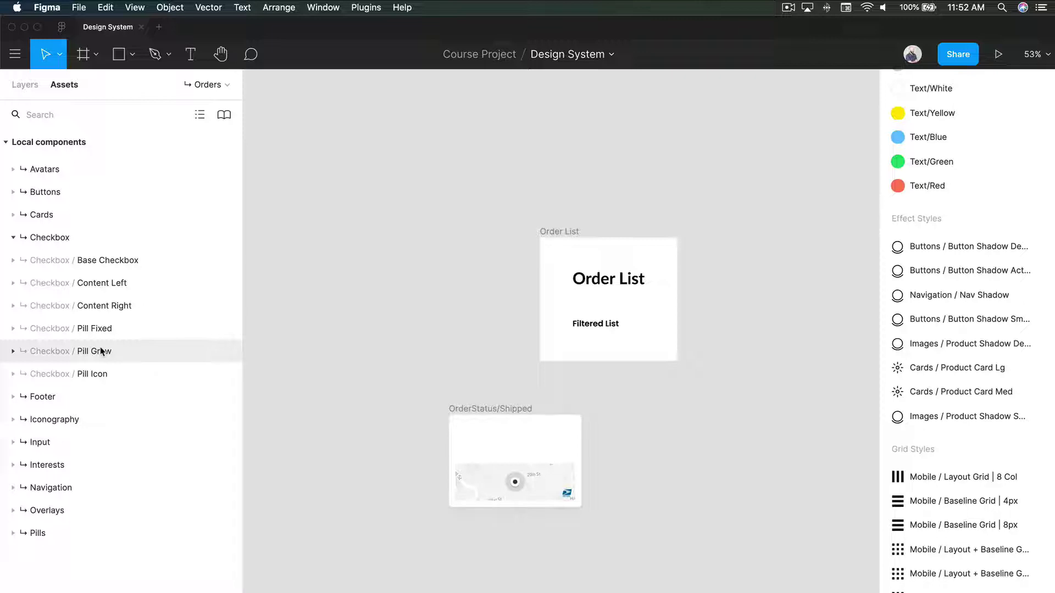
Step: Select the OrderStatus/Shipped frame, zoom in on its map, and expand the Cards components
left_click(470, 500)
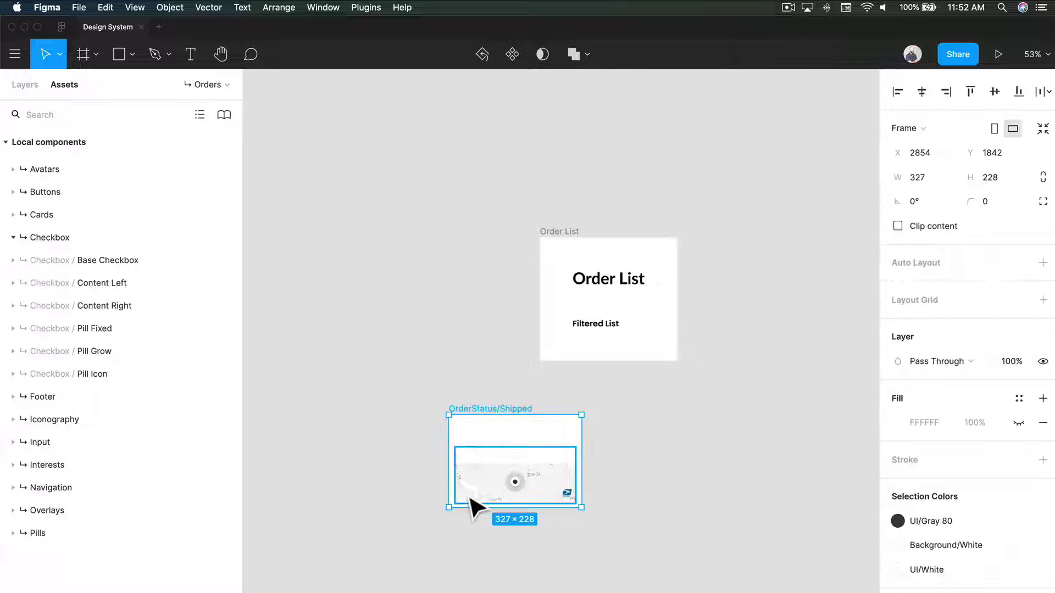
scroll(470, 500, "up", 10)
left_click_drag(601, 440, 456, 424)
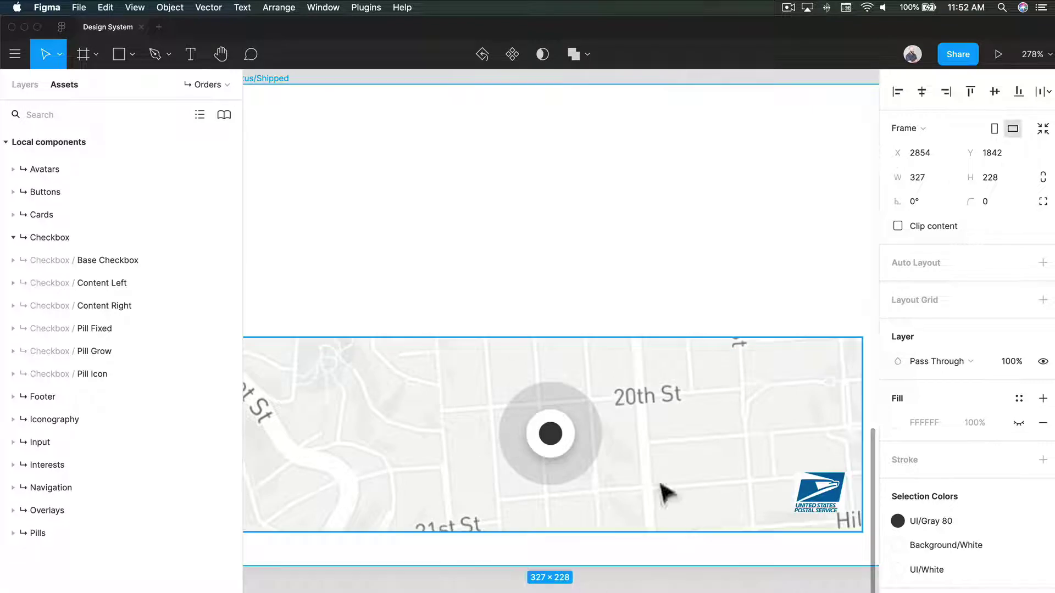
scroll(553, 459, "down", 3)
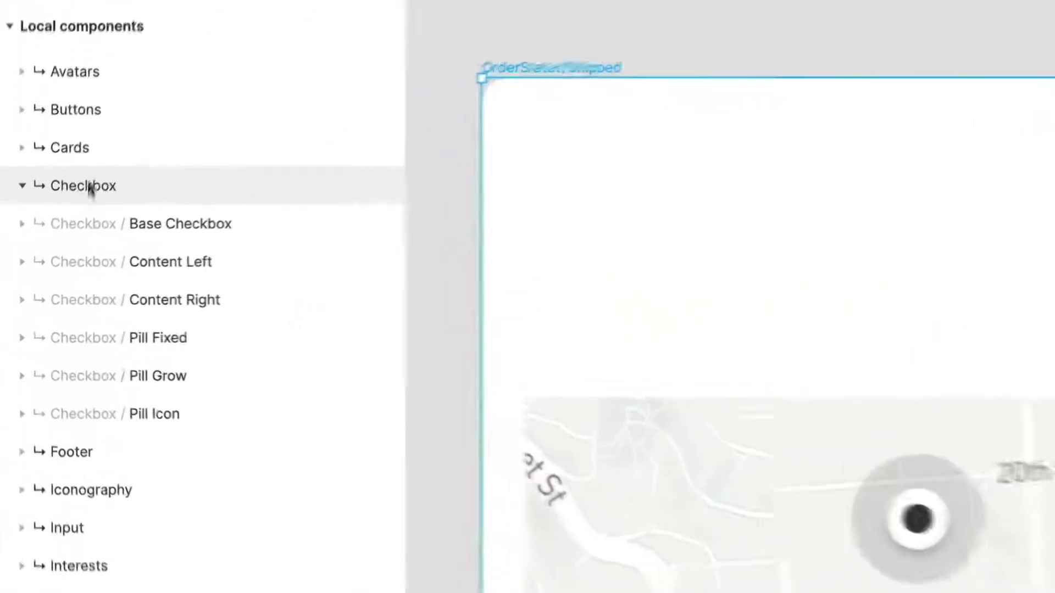
left_click(54, 214)
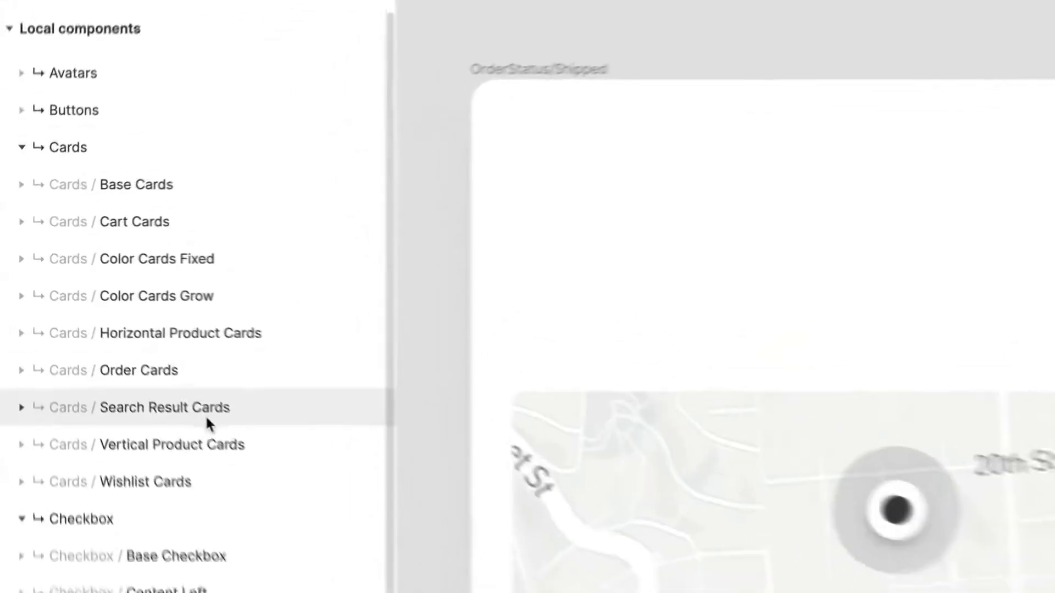
Step: Place an Order Shipped card instance above the map and resize it to 295×88
left_click(210, 377)
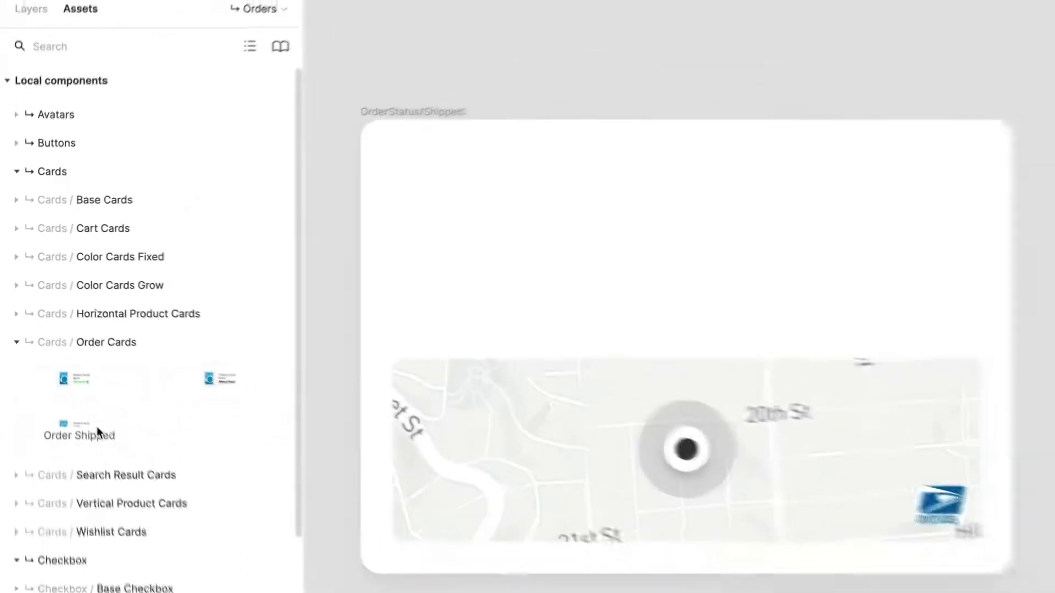
left_click_drag(129, 494, 526, 257)
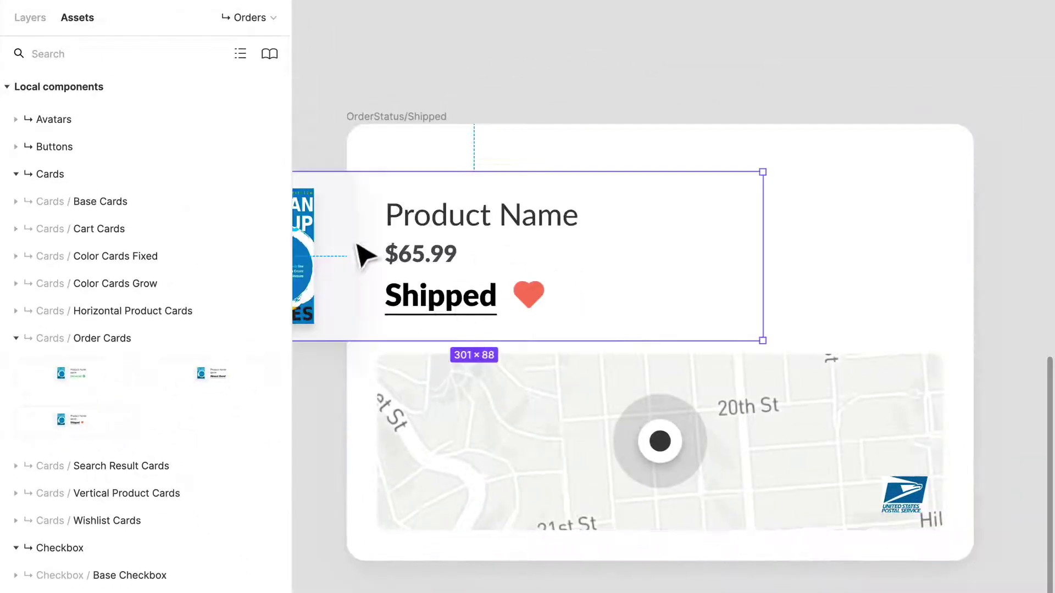
left_click_drag(359, 247, 546, 234)
left_click_drag(970, 238, 959, 238)
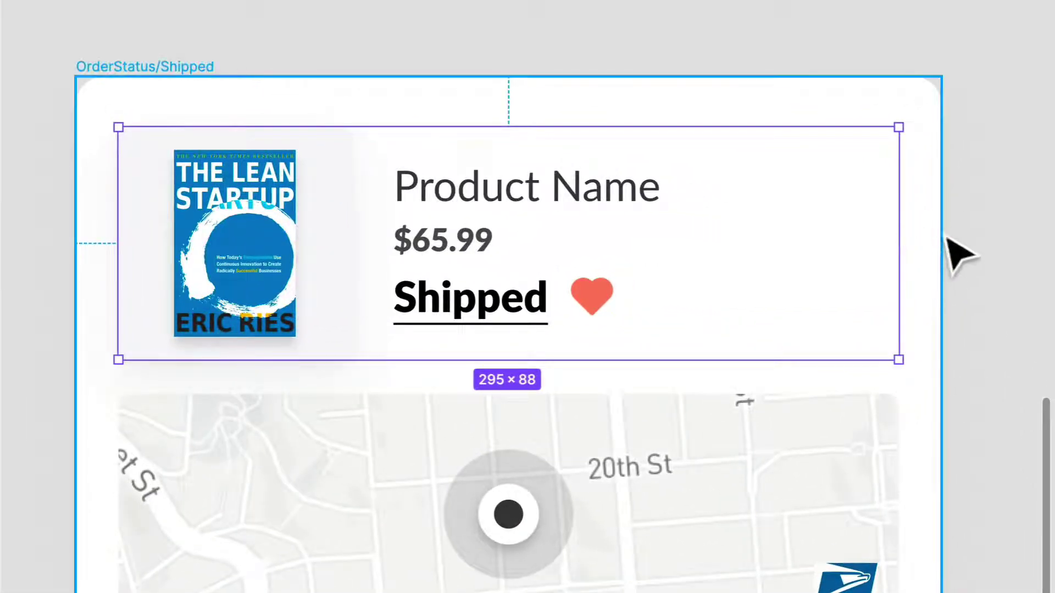
left_click(957, 248)
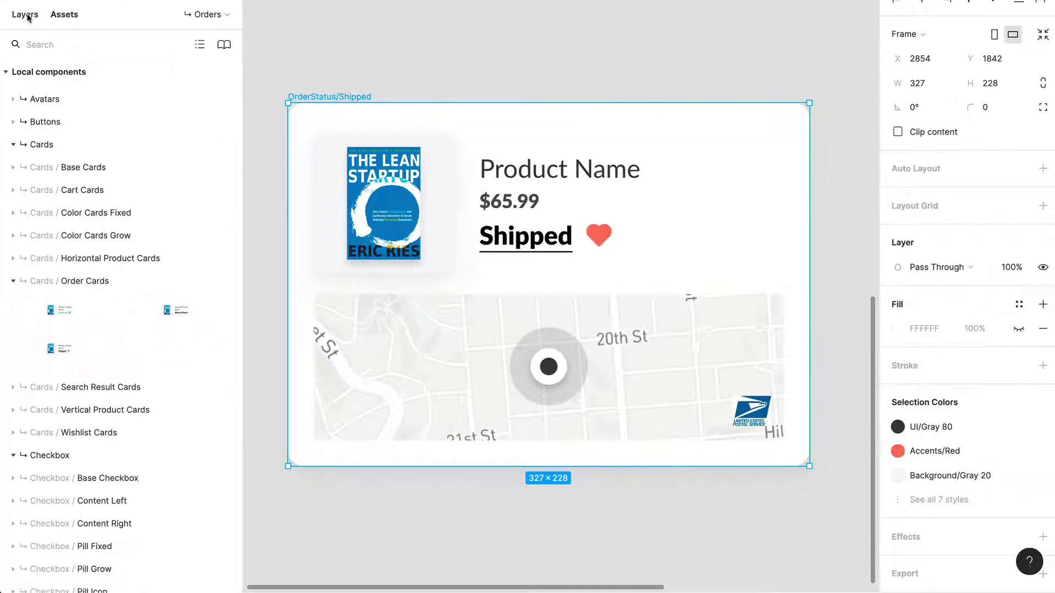
left_click(26, 17)
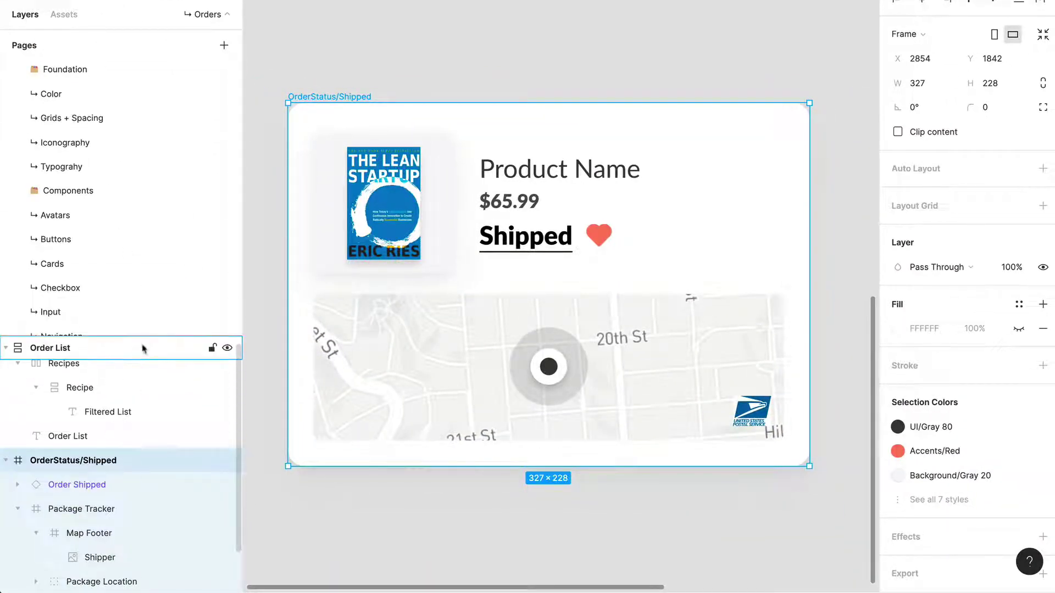
Step: Drill into the card's Current Price text and change $65.99 to $15.99
left_click_drag(145, 334, 149, 16)
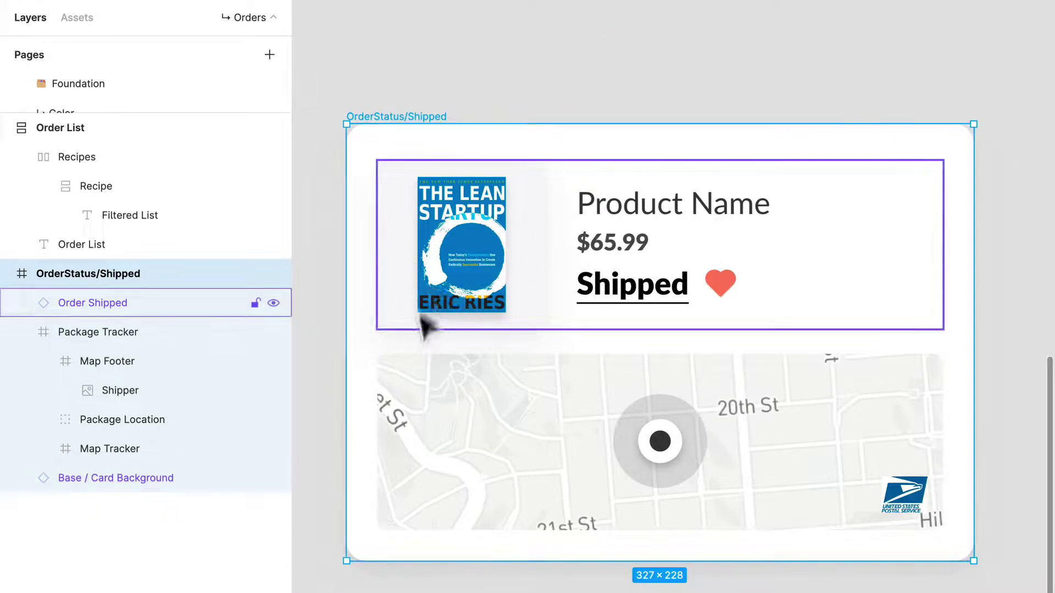
double_click(630, 267)
double_click(617, 256)
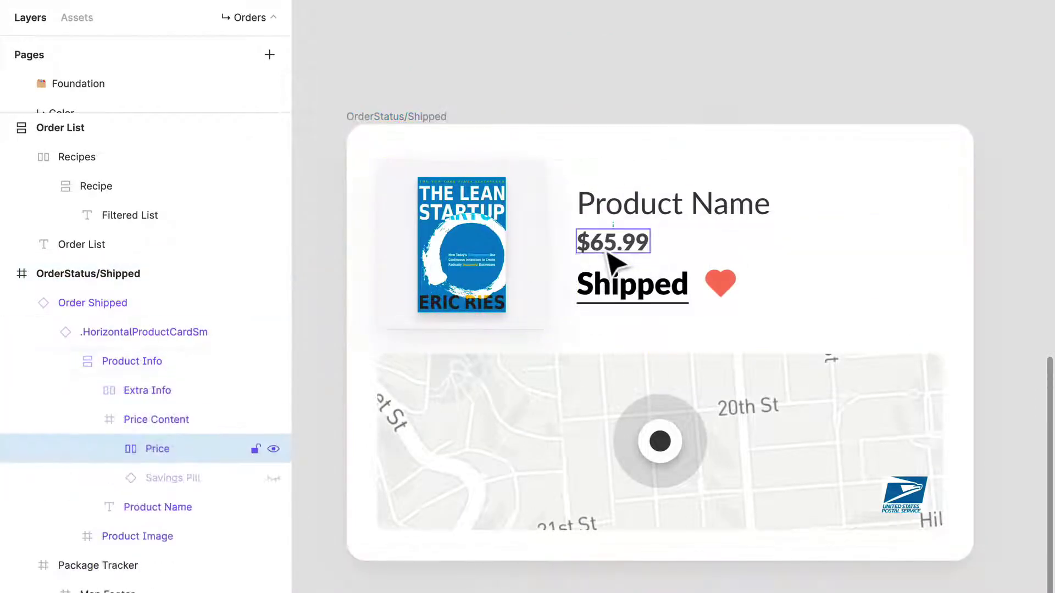
double_click(610, 251)
double_click(608, 248)
left_click(602, 242)
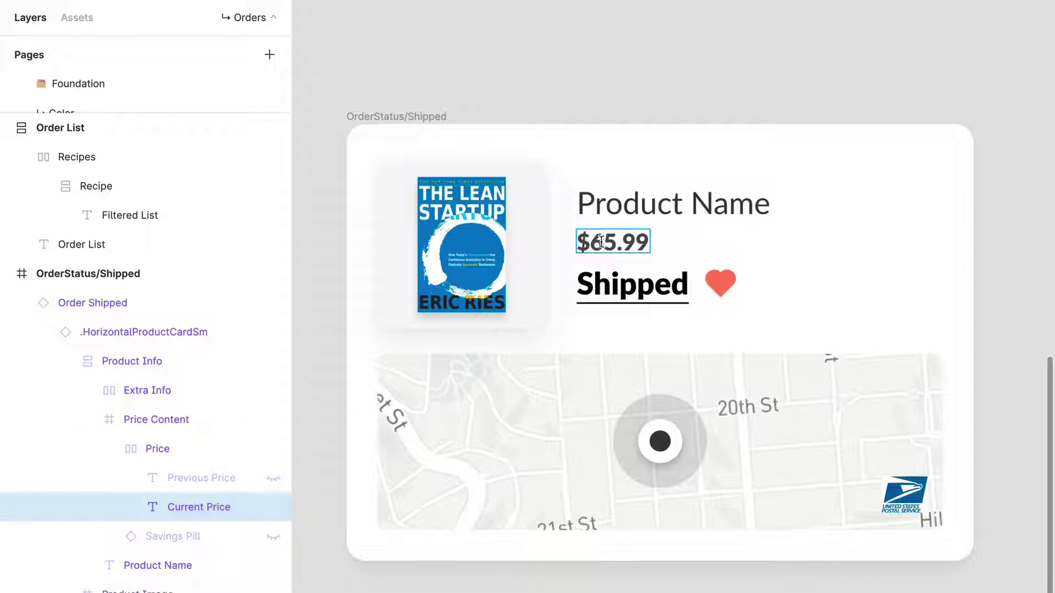
Step: Change the Product Name text to 'The Lean Startup'
left_click(631, 198)
double_click(631, 197)
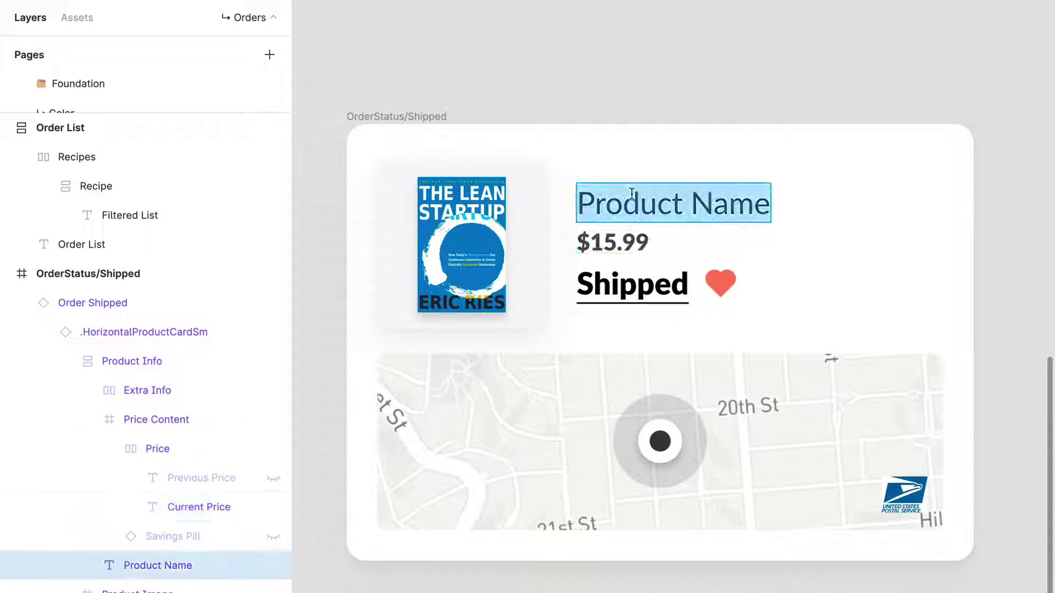
type("The L")
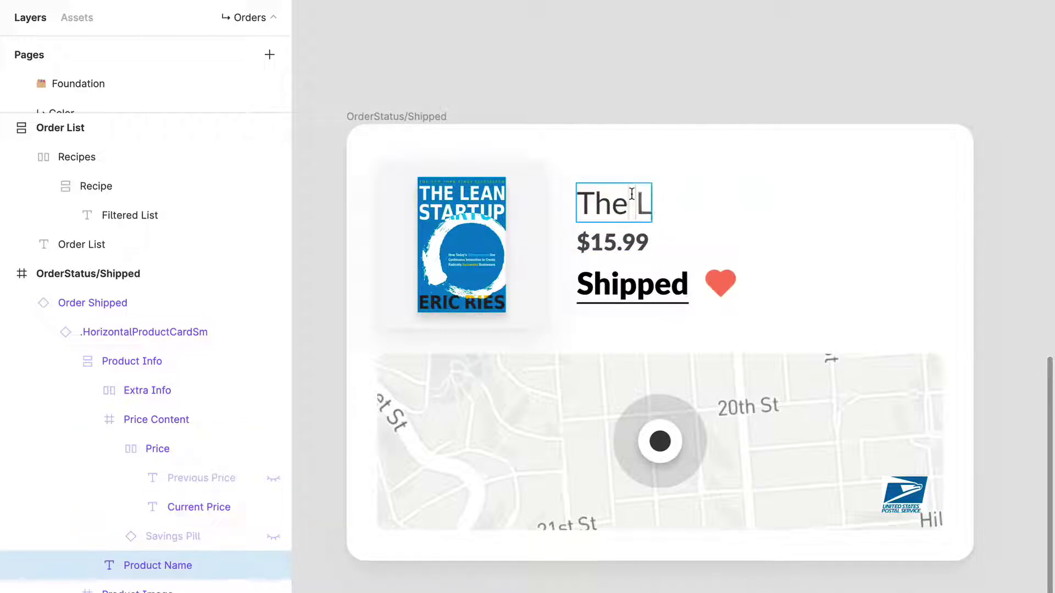
type("ean St")
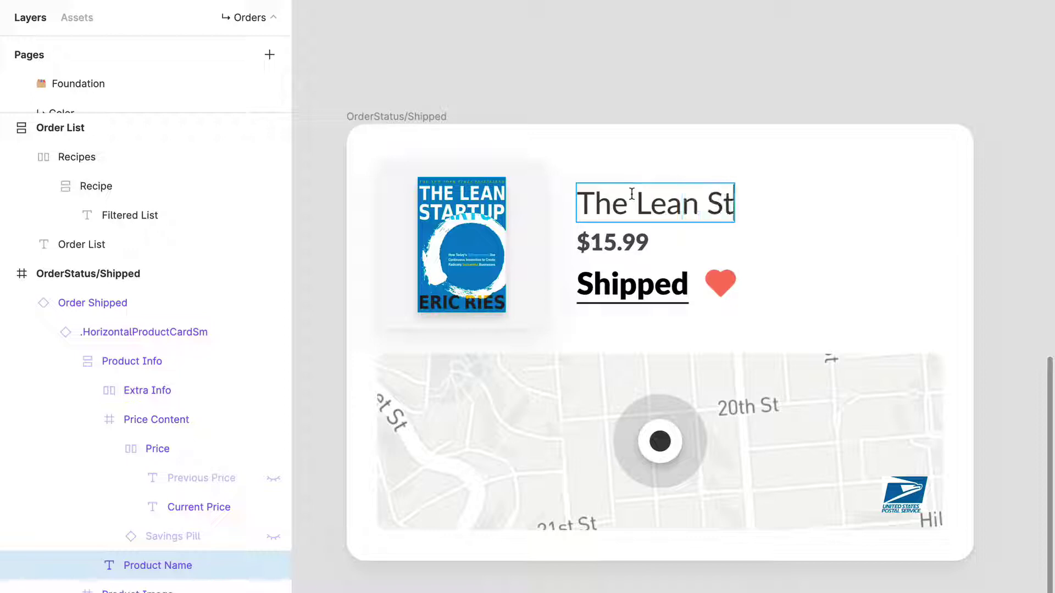
type("artup")
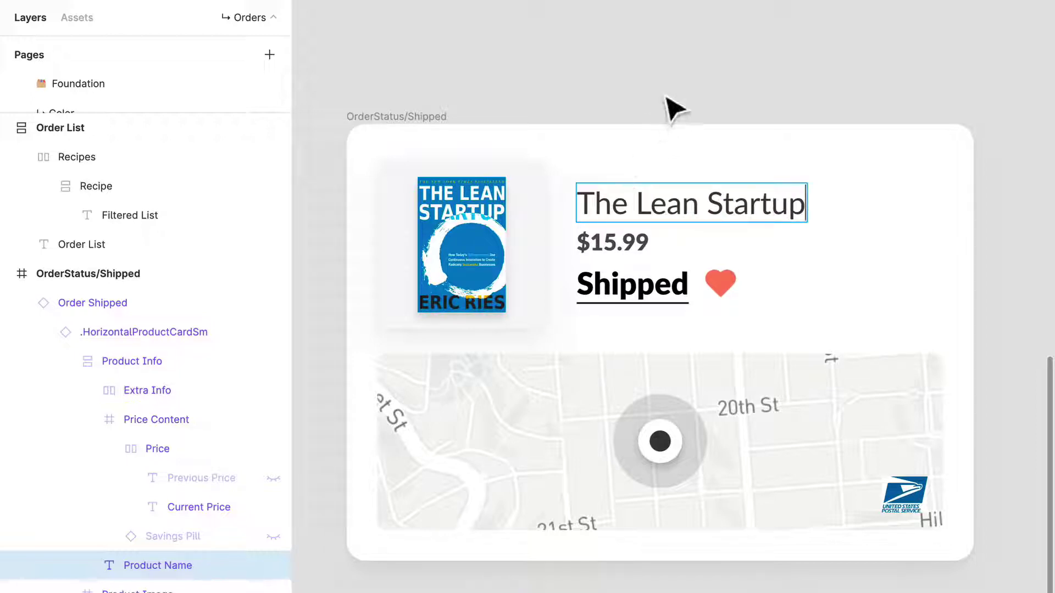
left_click(670, 115)
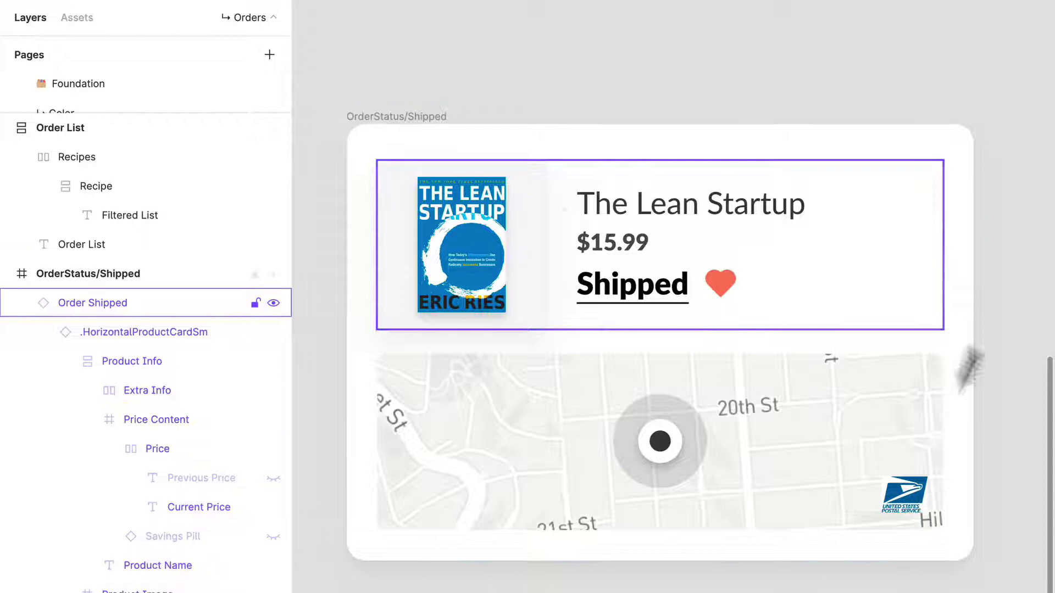
Step: Select the Package Tracker map on the shipped card, checking its location marker
left_click(675, 471)
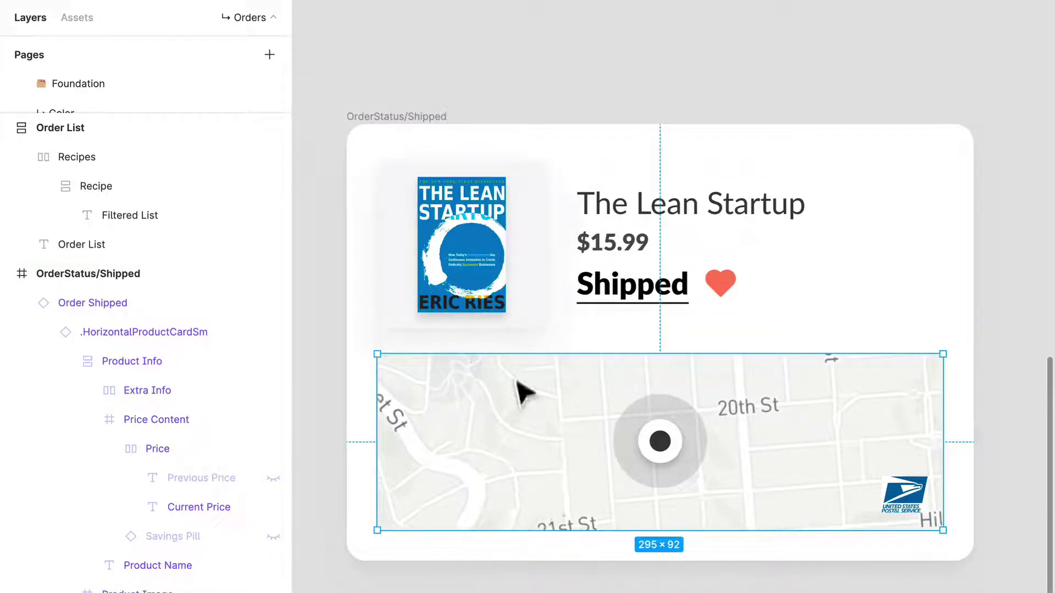
double_click(665, 450)
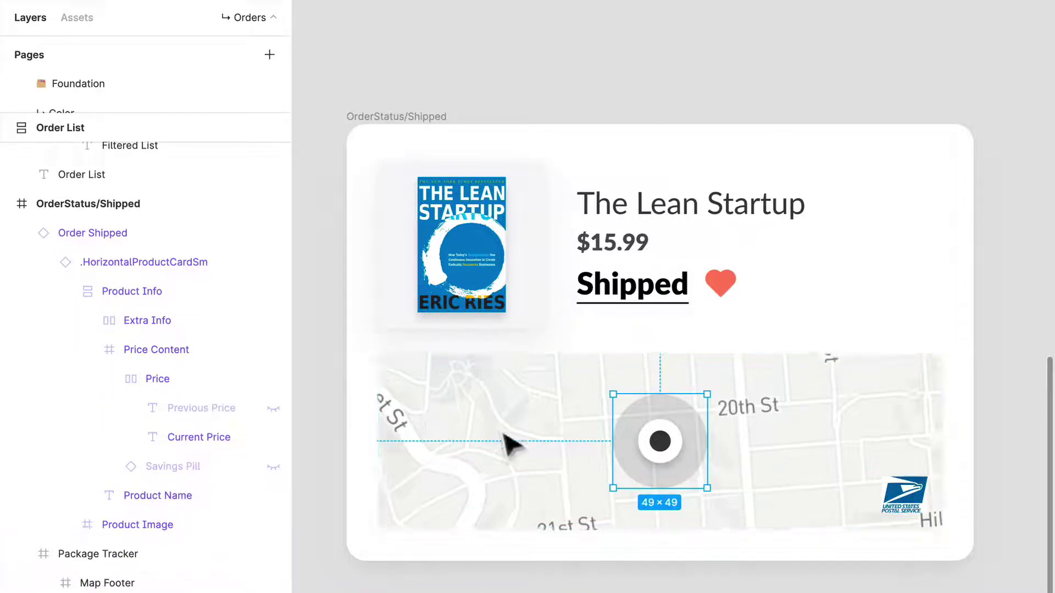
left_click(566, 391)
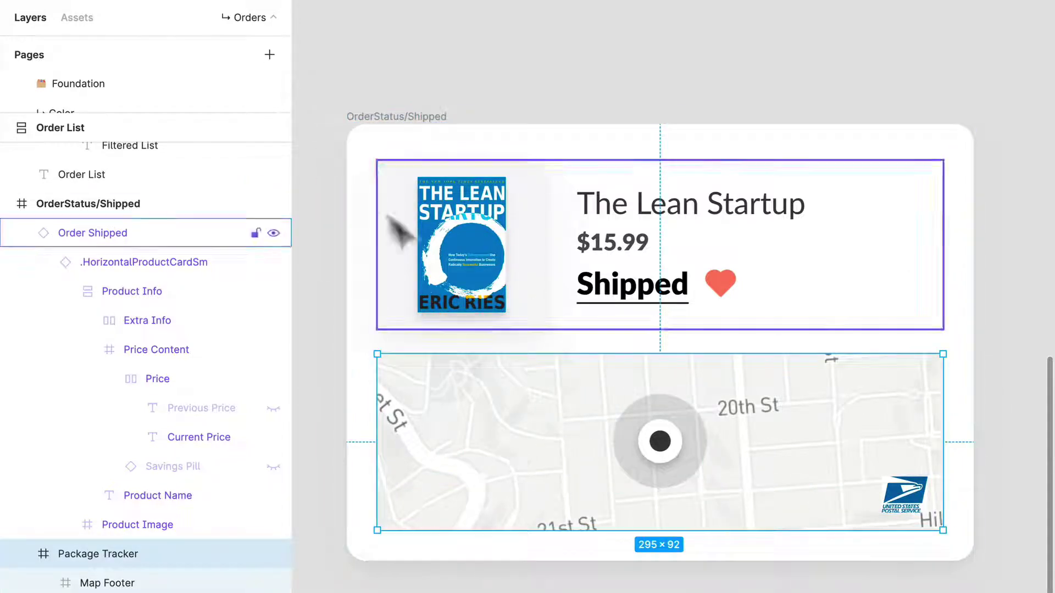
Step: Drop a Small pill from Base Pills onto the map and label it 'DELIVERED BY 08/08/20'
left_click(76, 18)
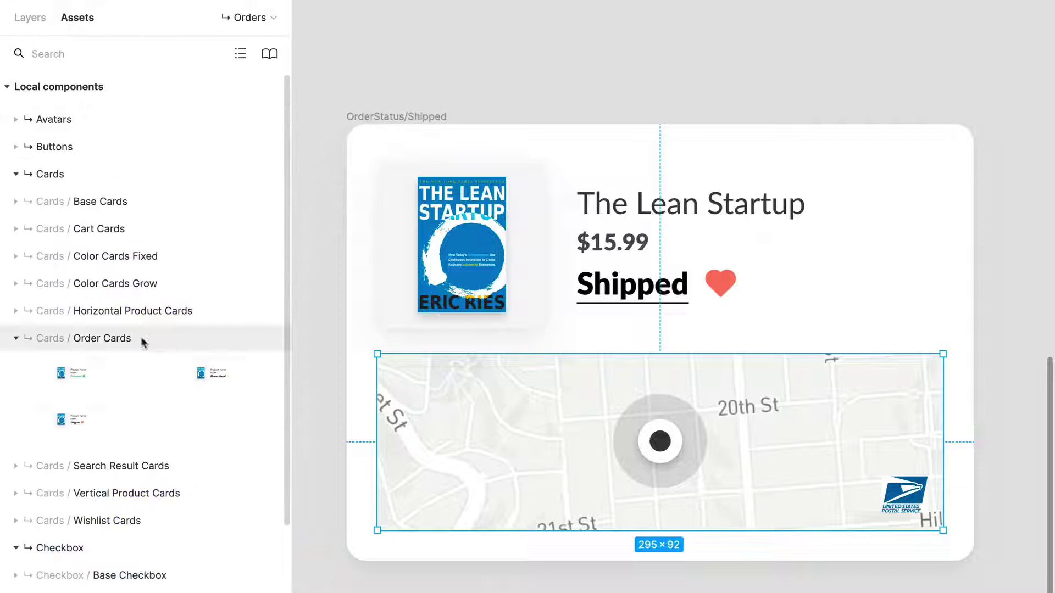
key("Escape")
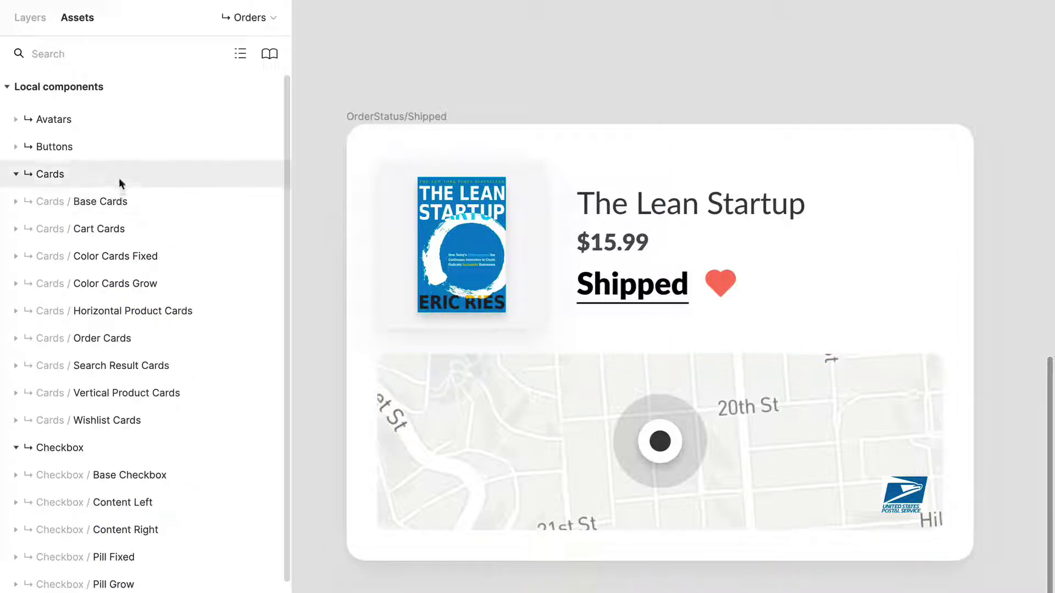
left_click(62, 173)
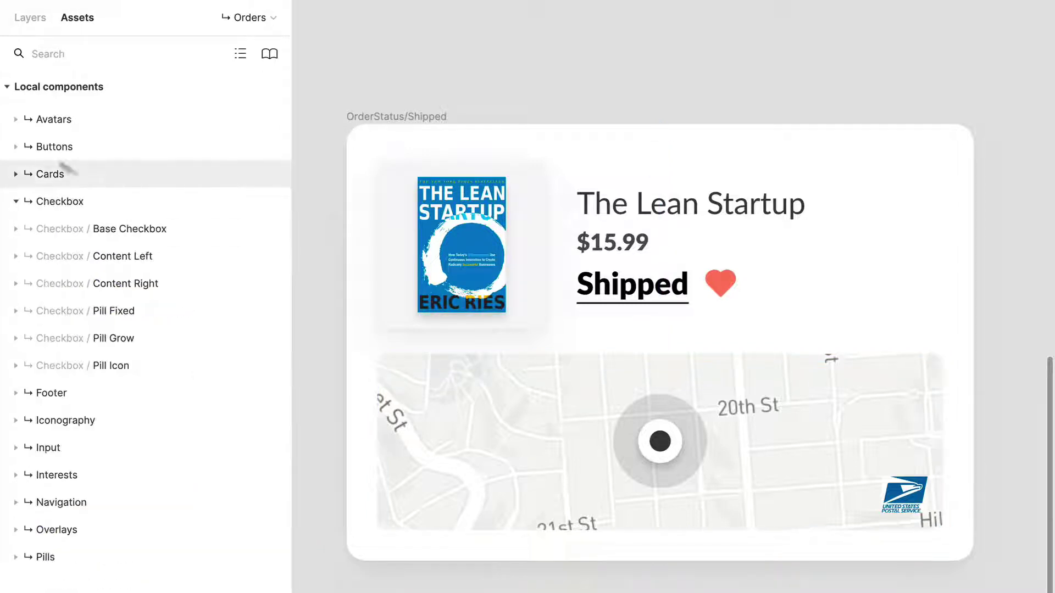
left_click(61, 200)
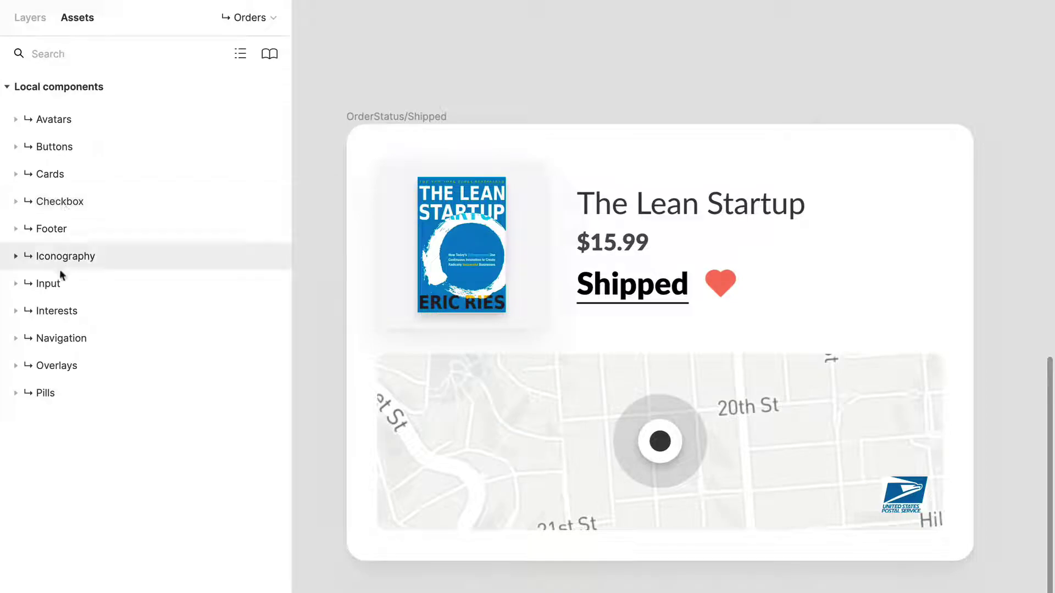
left_click(45, 395)
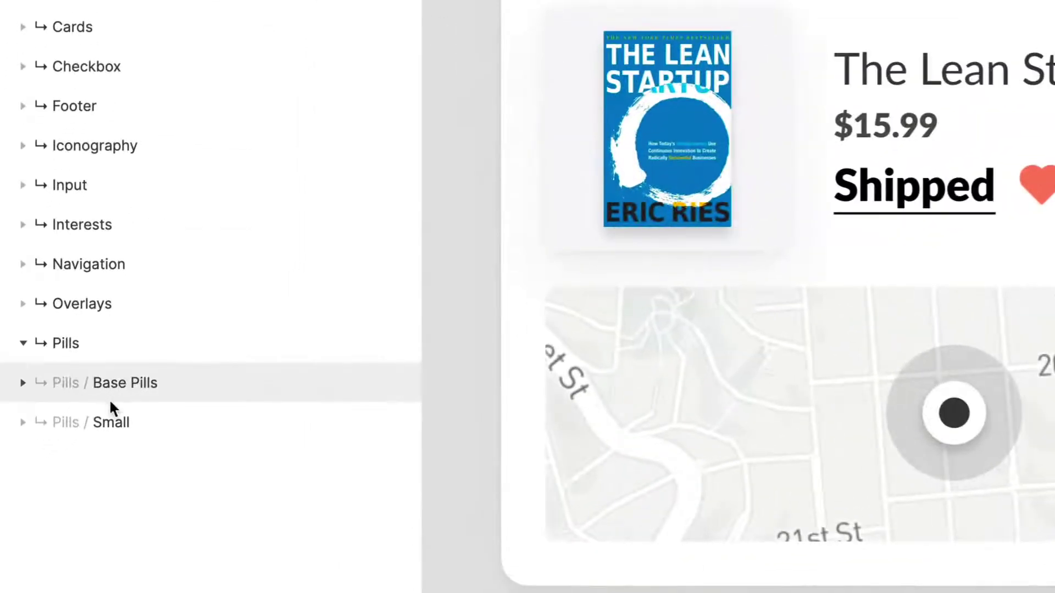
left_click(152, 397)
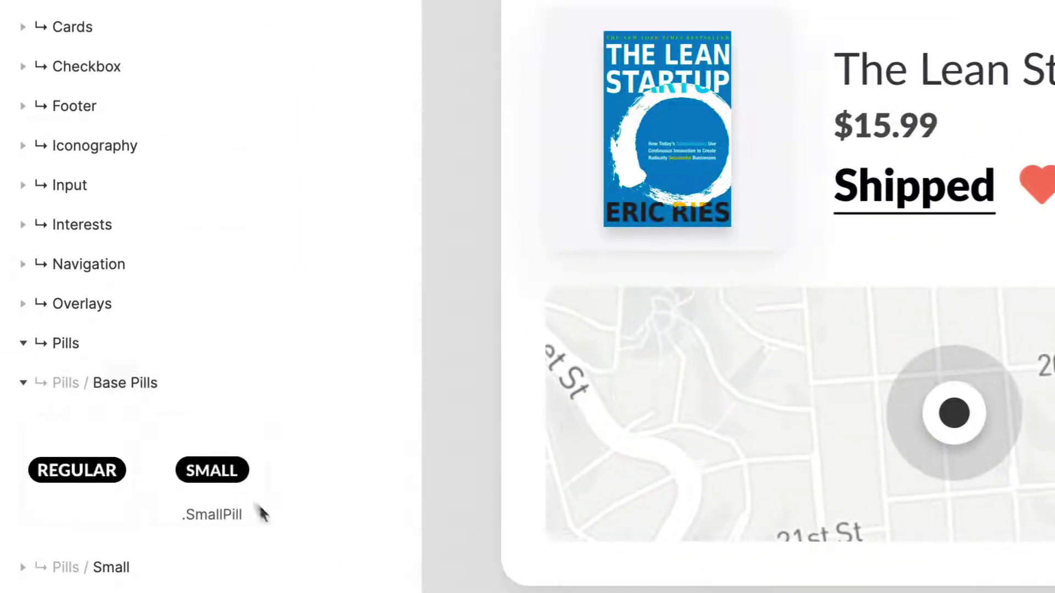
left_click_drag(217, 471, 660, 503)
double_click(645, 491)
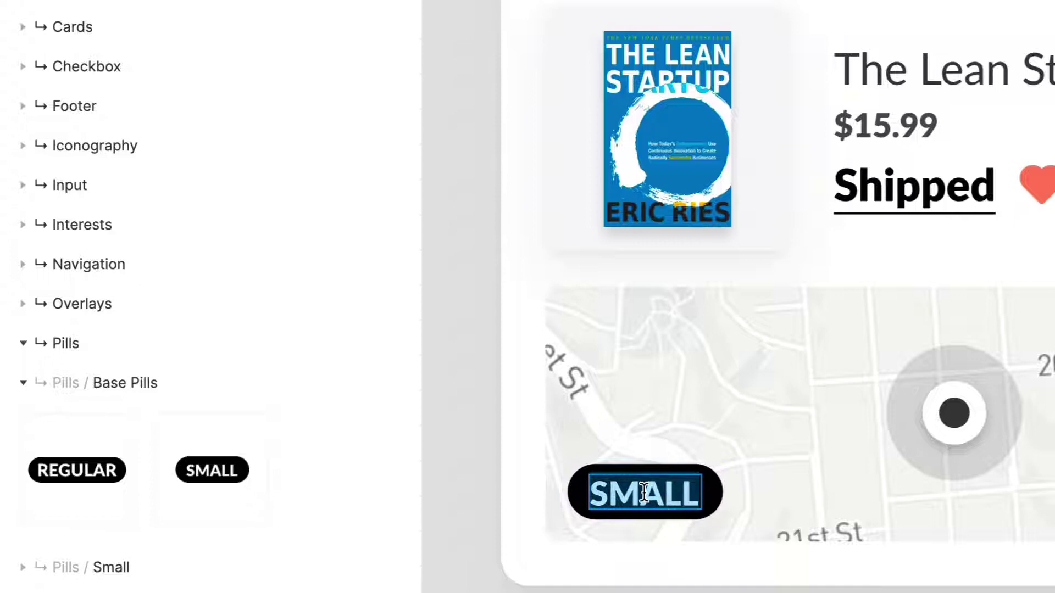
type("DE")
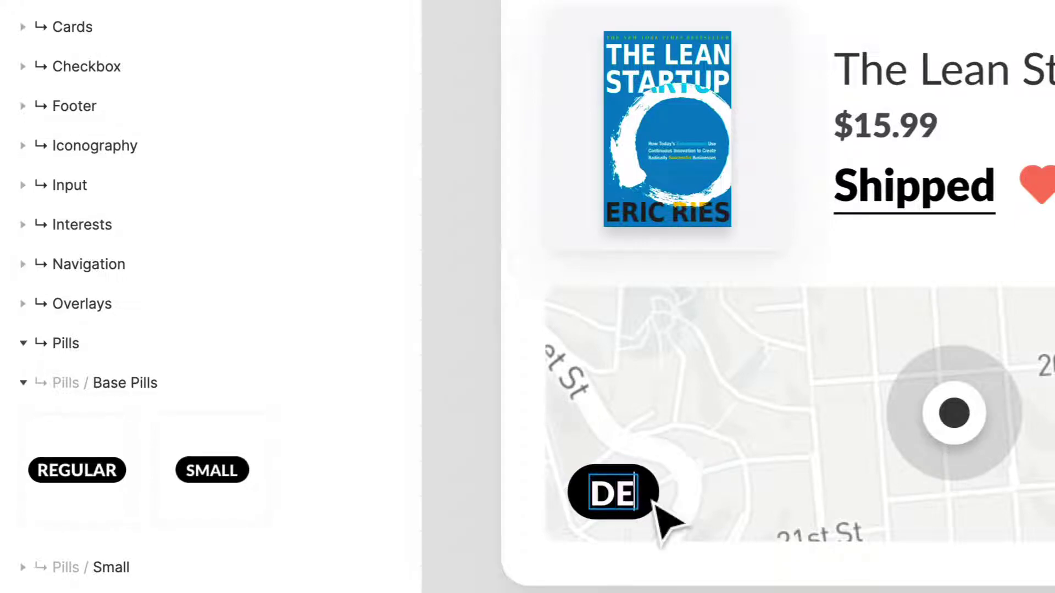
type("LIVERED BY")
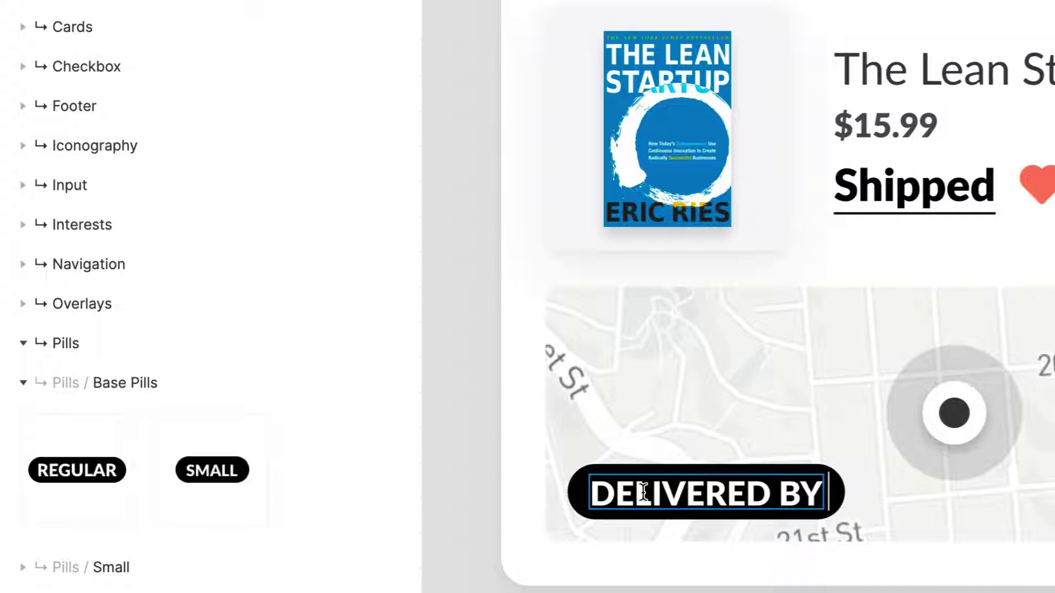
type(" 08/08/")
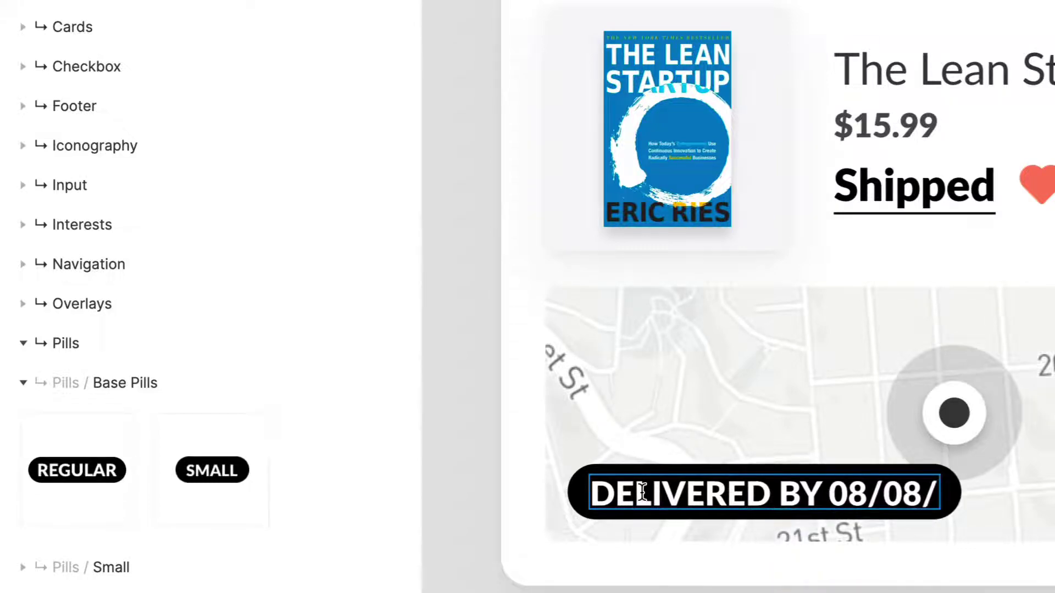
type("20")
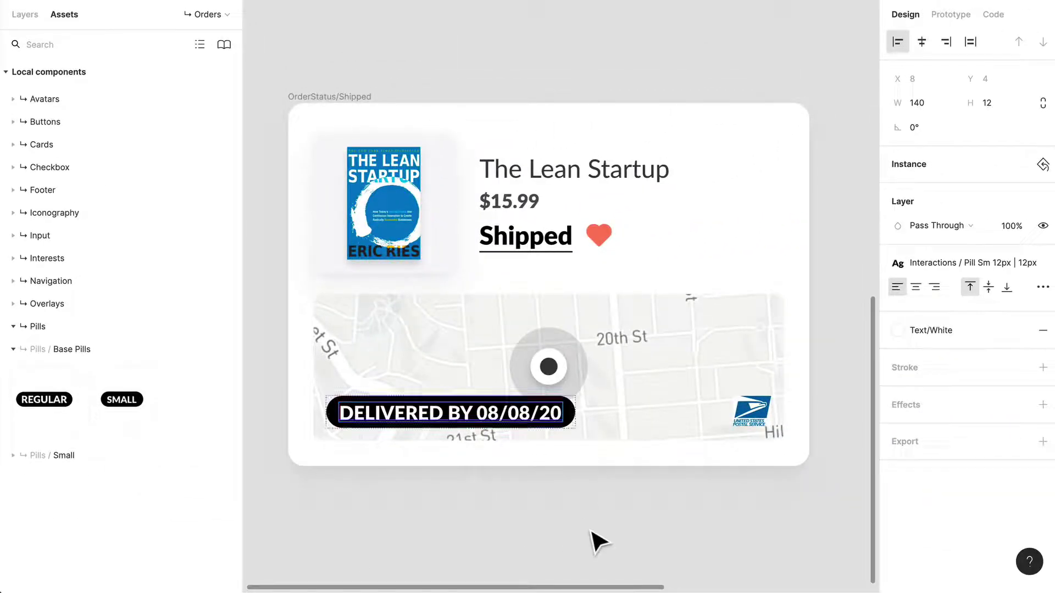
Step: Select the delivery pill and give it a UI/Gray 80 fill
left_click(598, 541)
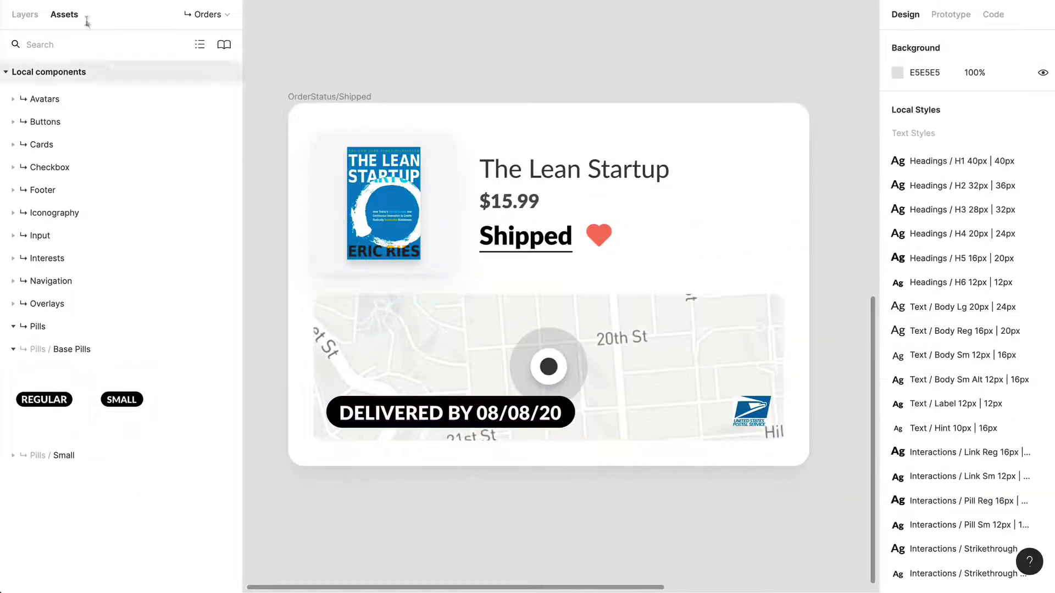
left_click(25, 13)
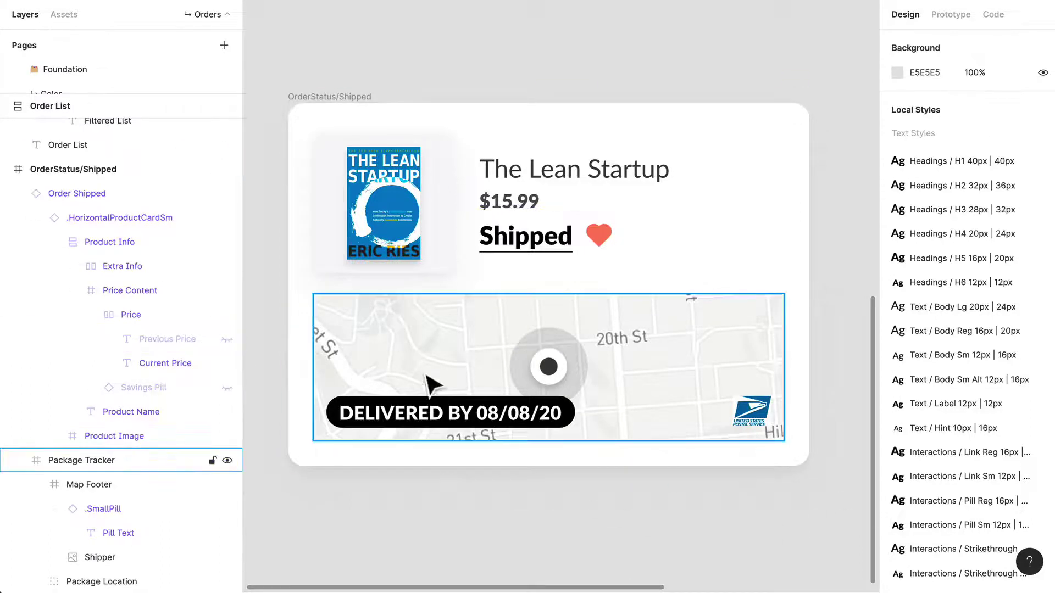
left_click(528, 421)
left_click(528, 420)
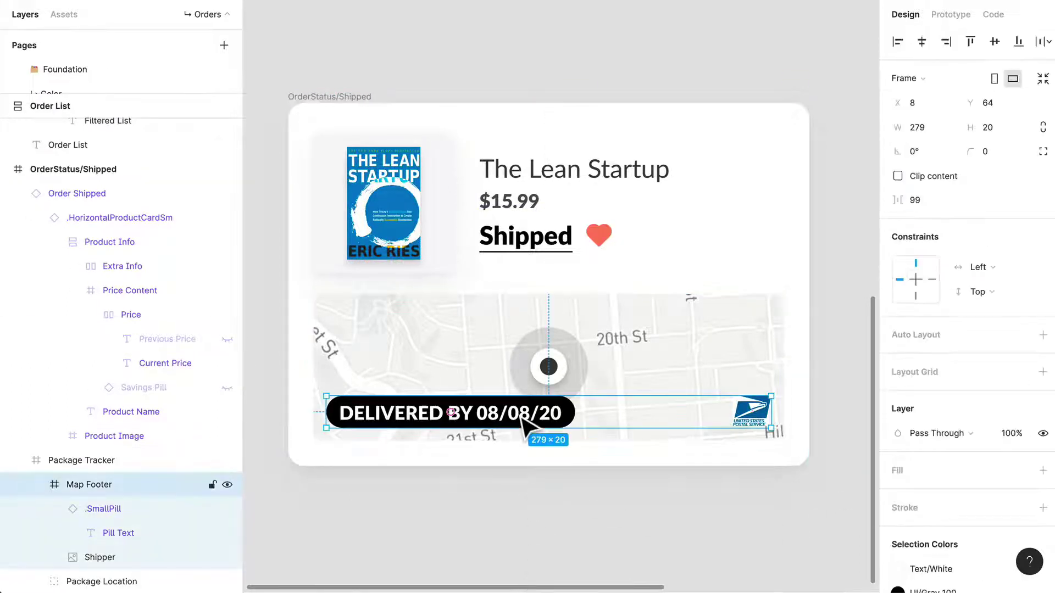
left_click(522, 420)
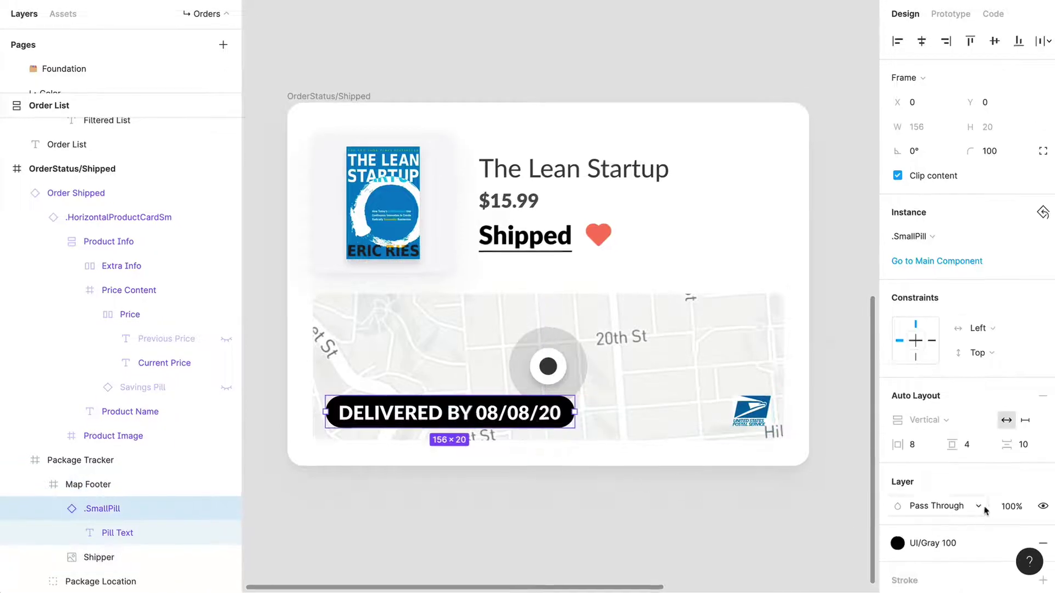
scroll(984, 503, "down", 2)
left_click(898, 438)
left_click(894, 434)
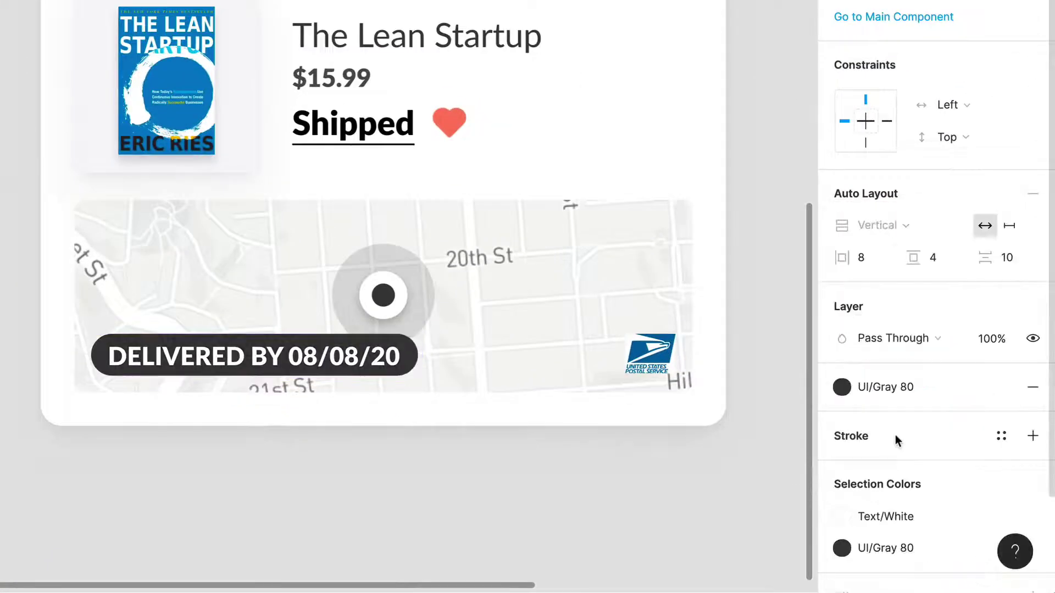
Step: Try a Primary / Yellow fill and dark grey text, then undo back to Gray 80
left_click(878, 385)
scroll(890, 434, "down", 1)
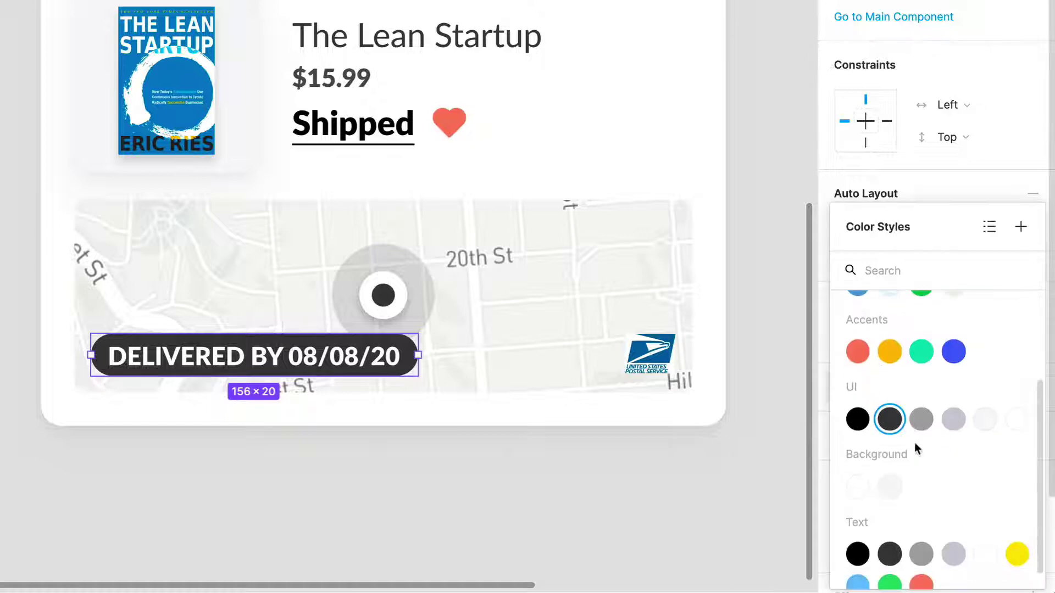
scroll(914, 430, "up", 3)
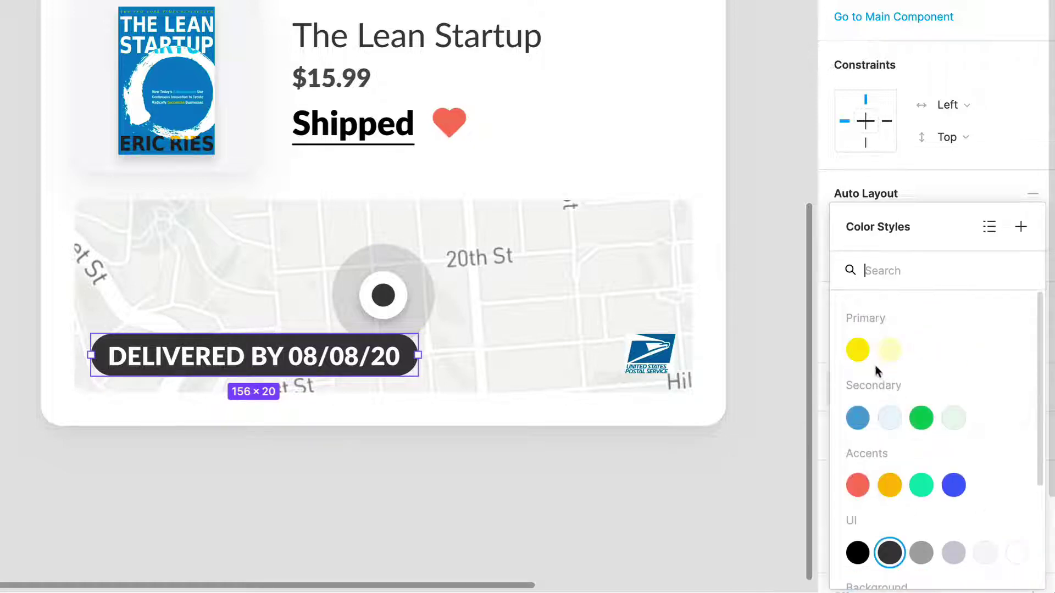
left_click(858, 355)
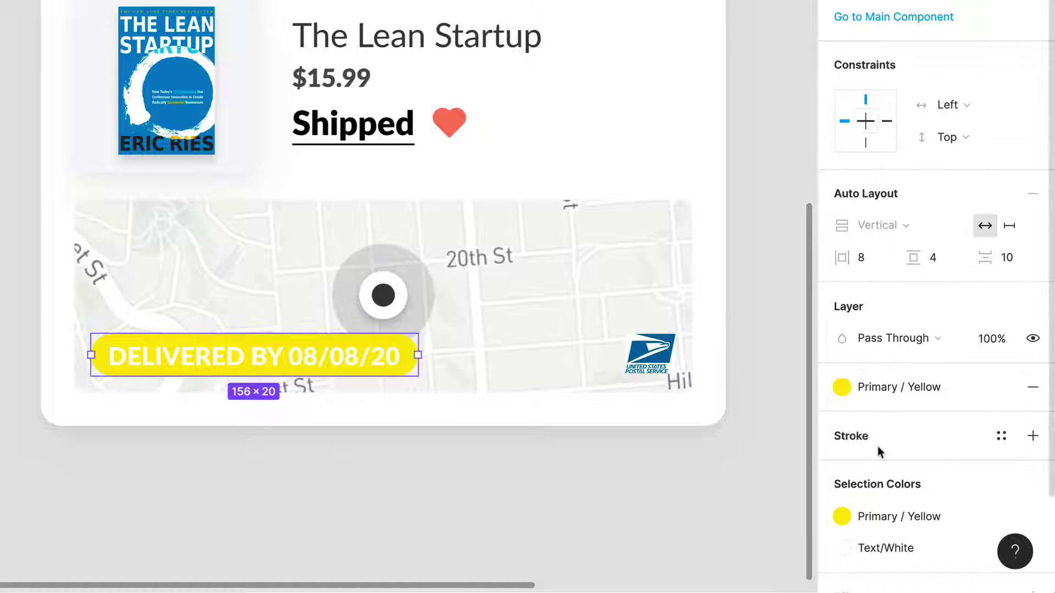
left_click(867, 547)
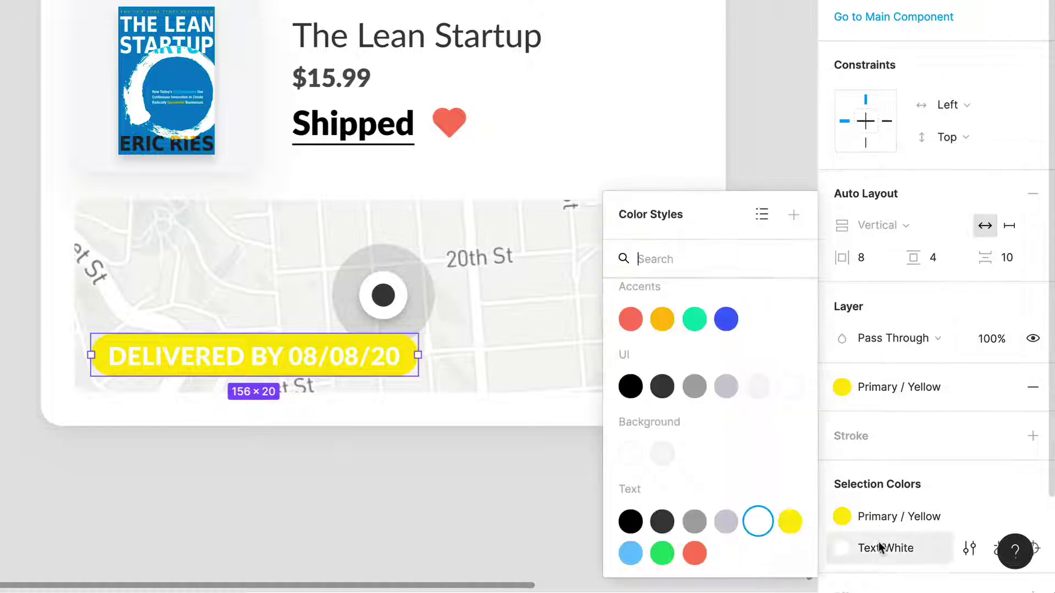
left_click(662, 522)
left_click(478, 495)
key("ctrl+z")
key("ctrl+z")
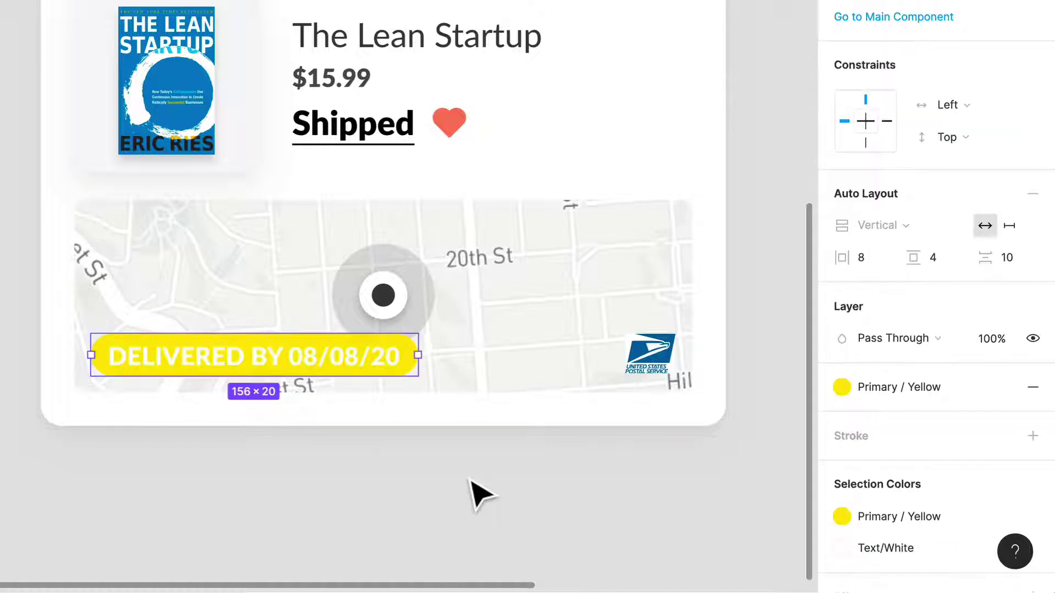
key("ctrl+z")
left_click(473, 484)
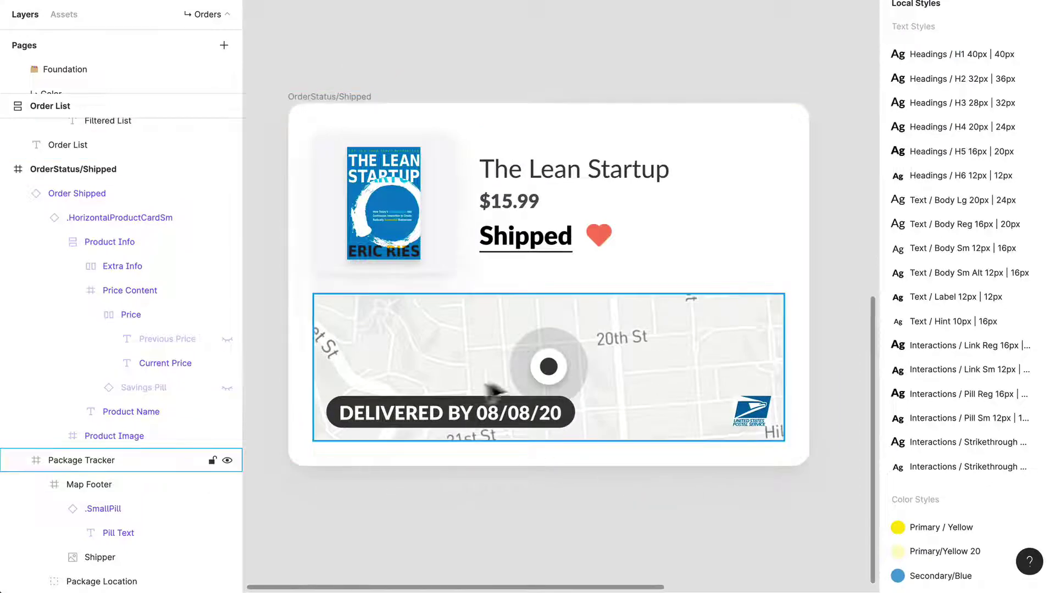
Step: Edit the pill label from 'DELIVERED' to 'DELIVERY BY 08/08/20'
double_click(434, 413)
scroll(555, 434, "right", 2)
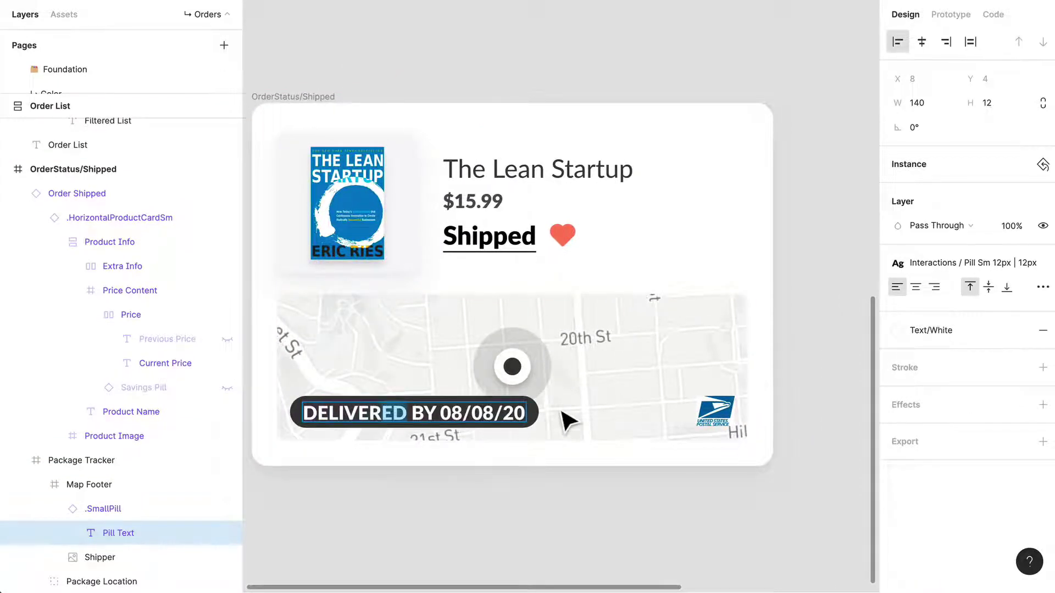
type("Y")
left_click(520, 571)
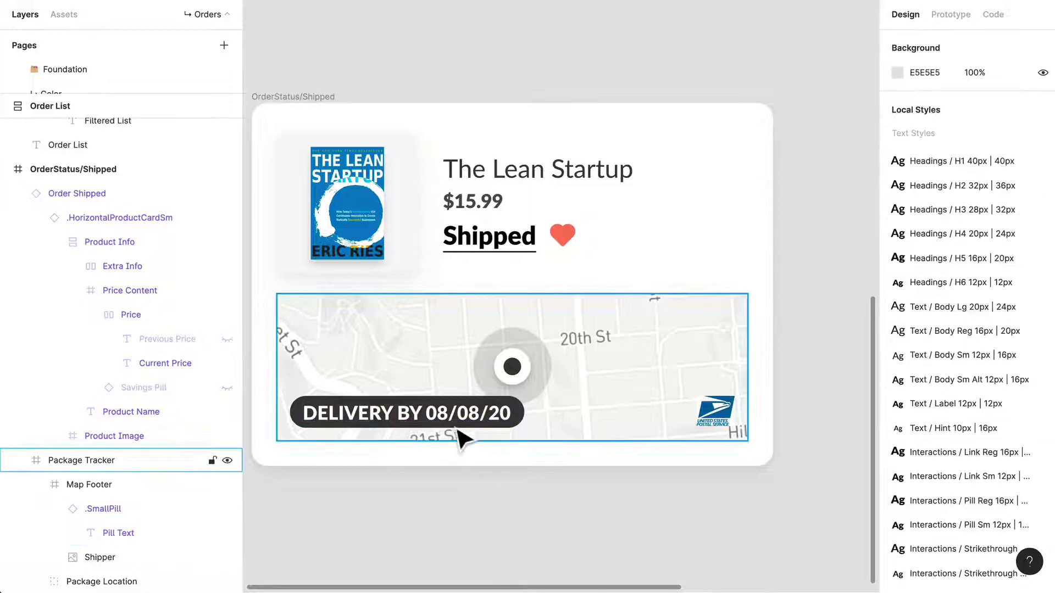
left_click_drag(570, 443, 608, 514)
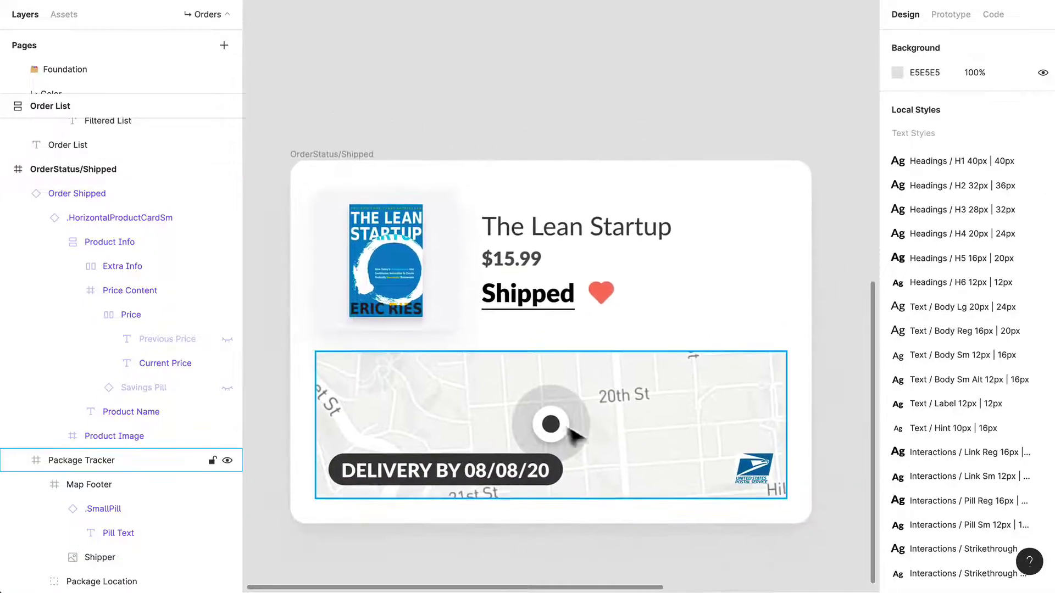
left_click(738, 451)
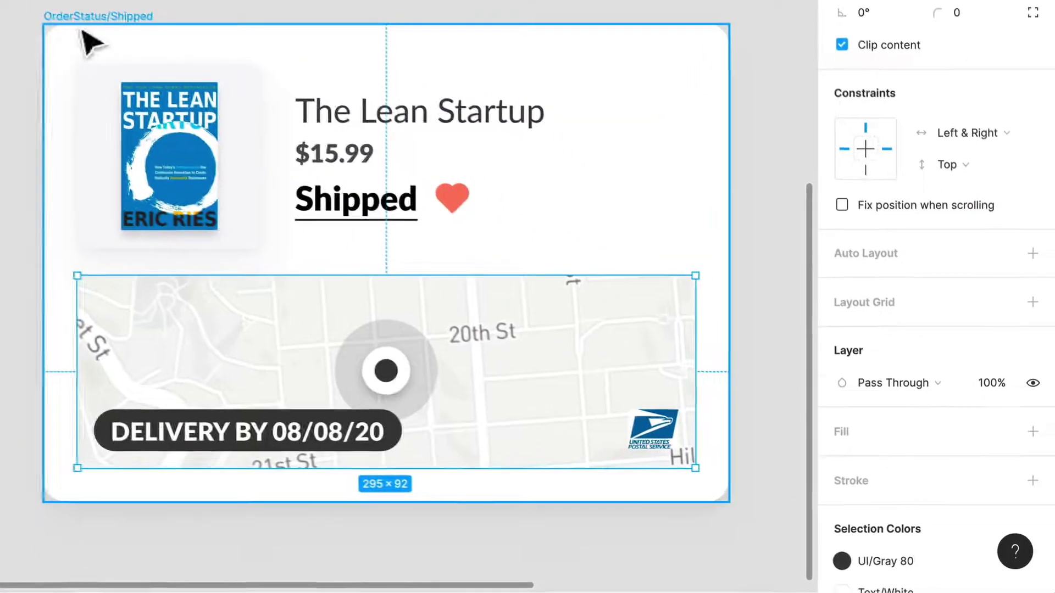
left_click(328, 171)
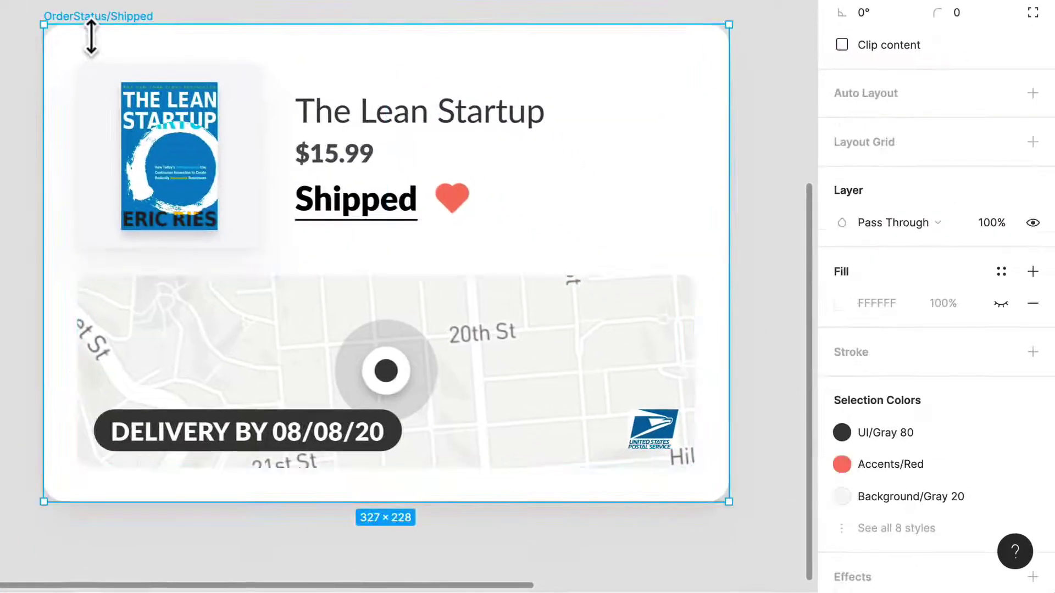
left_click(1032, 94)
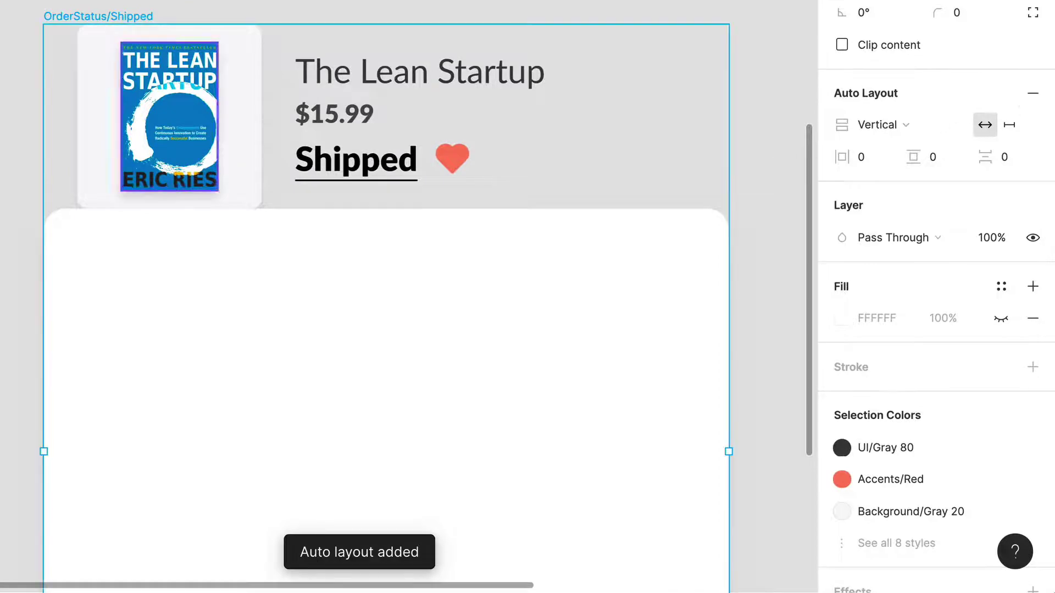
left_click(1038, 96)
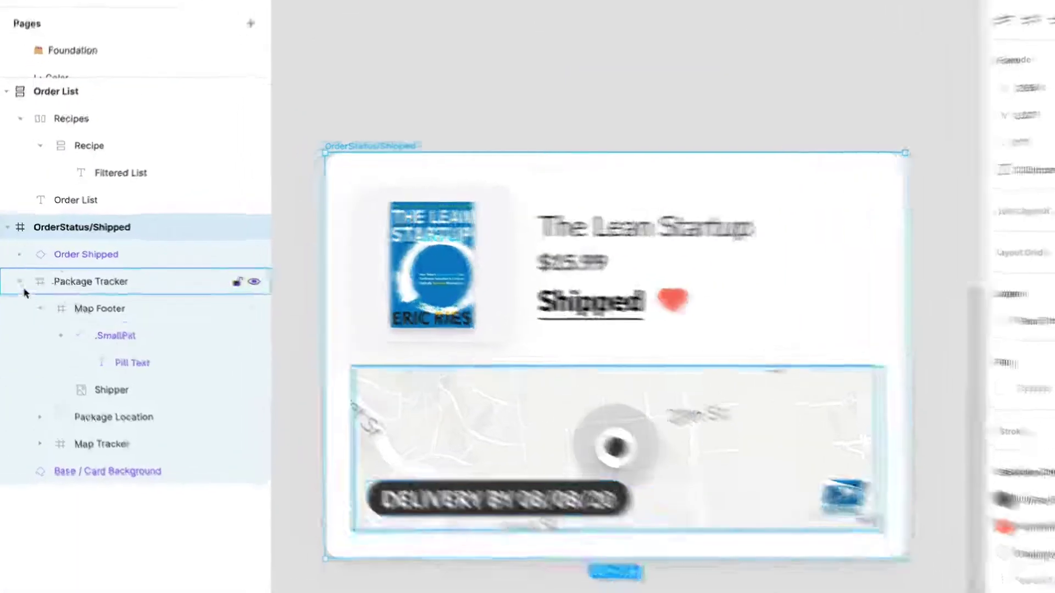
left_click(18, 275)
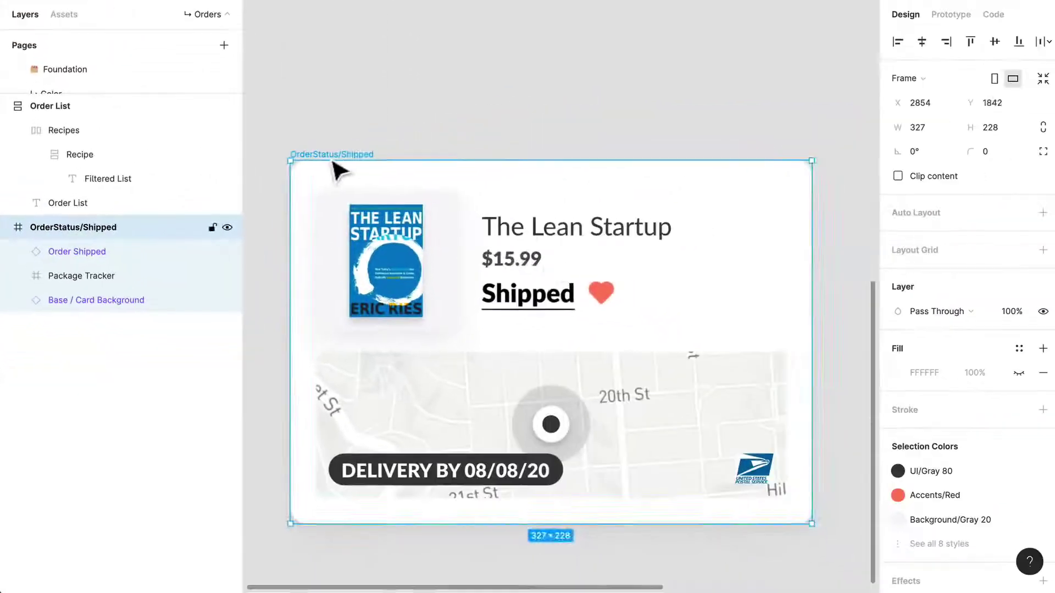
scroll(461, 276, "up", 5)
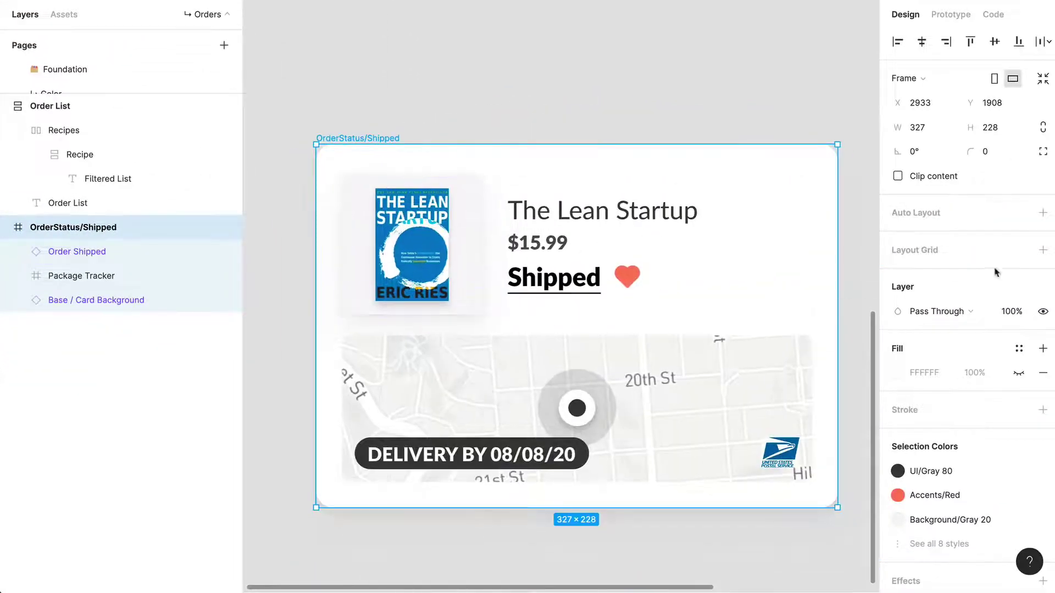
left_click(1042, 212)
scroll(424, 447, "down", 3)
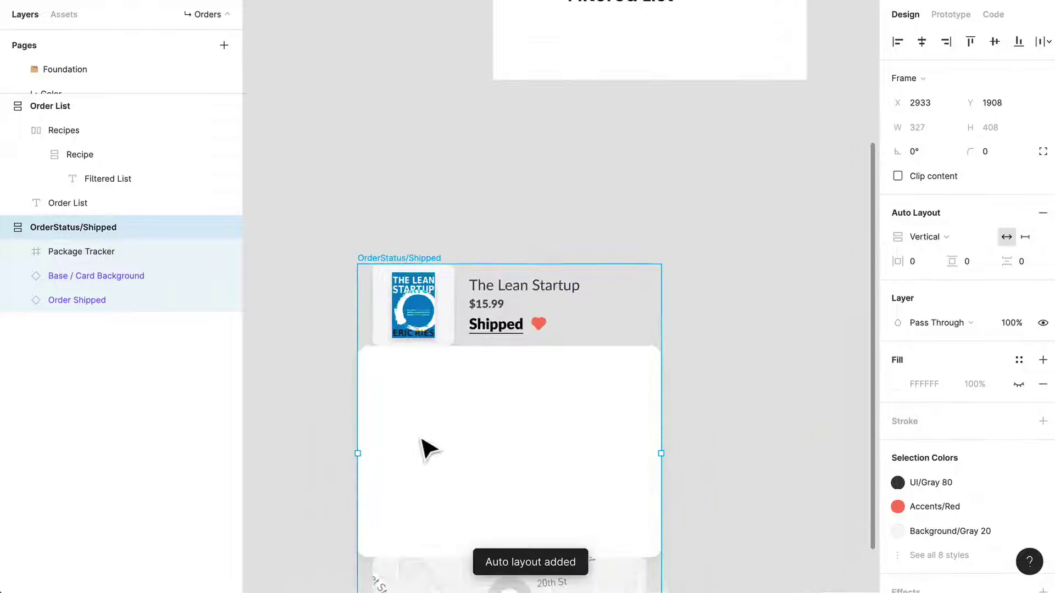
scroll(424, 447, "down", 3)
key("ctrl+z")
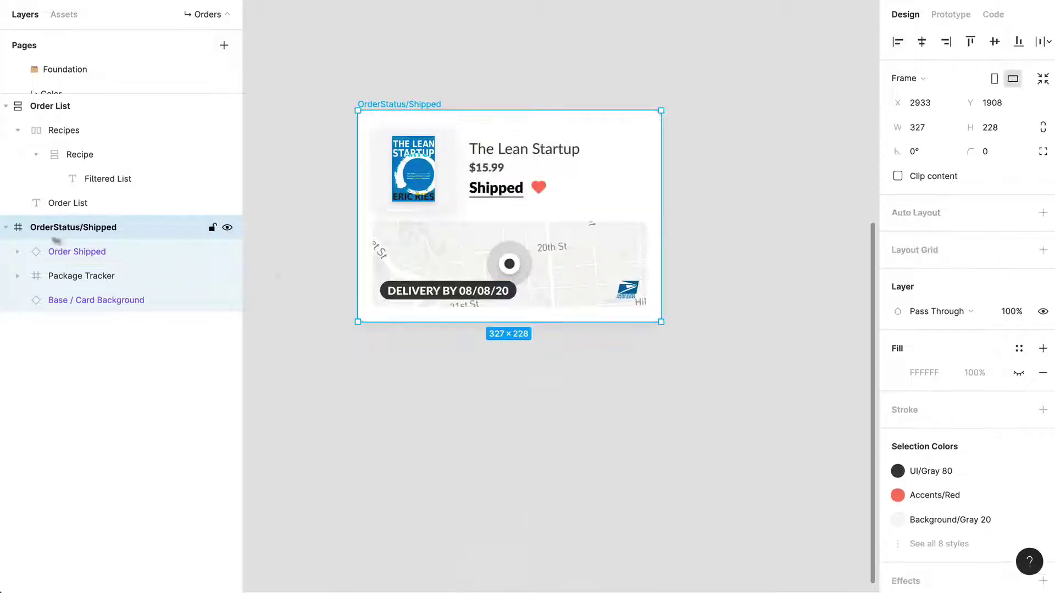
left_click(6, 226)
Step: Cut the OrderStatus/Shipped card and paste it into the Recipes frame below Filtered List
scroll(434, 360, "down", 5)
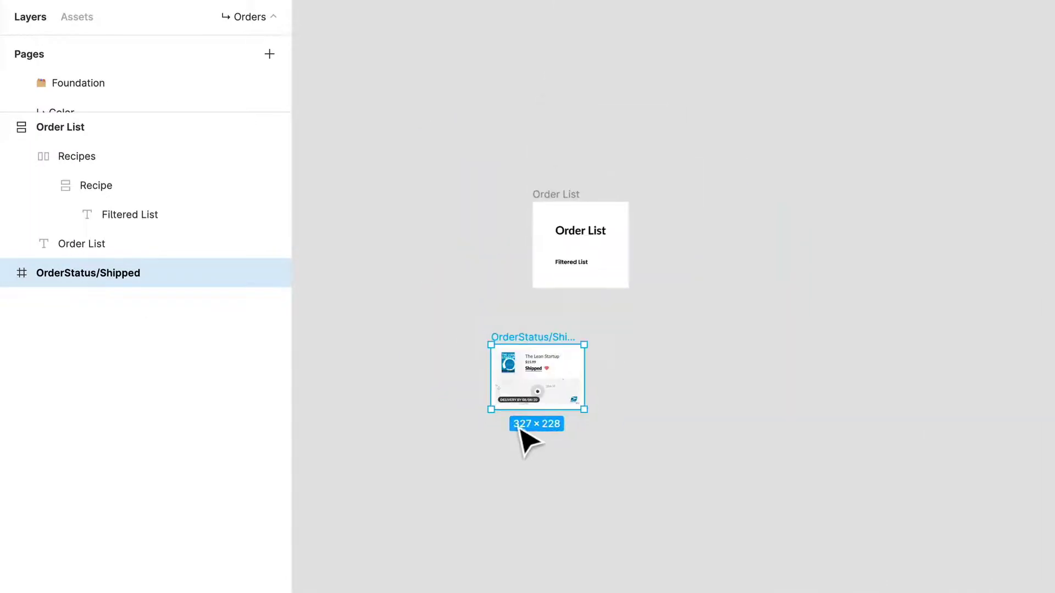
left_click_drag(540, 351, 723, 271)
key("shift+super+c")
key("shift+BackSpace")
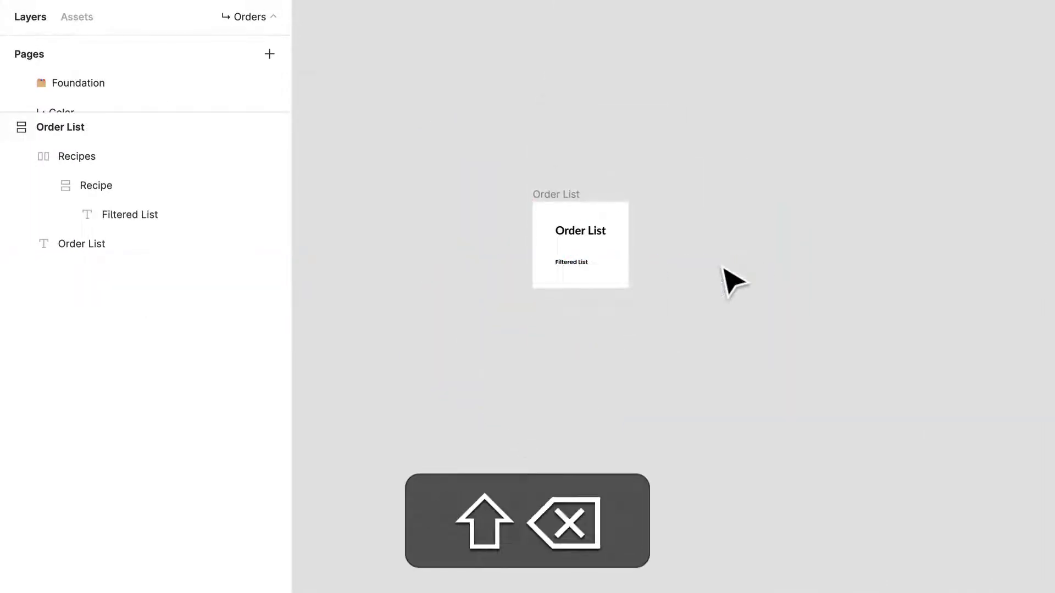
key("shift+super+BackSpace")
scroll(560, 308, "up", 5)
left_click(635, 233)
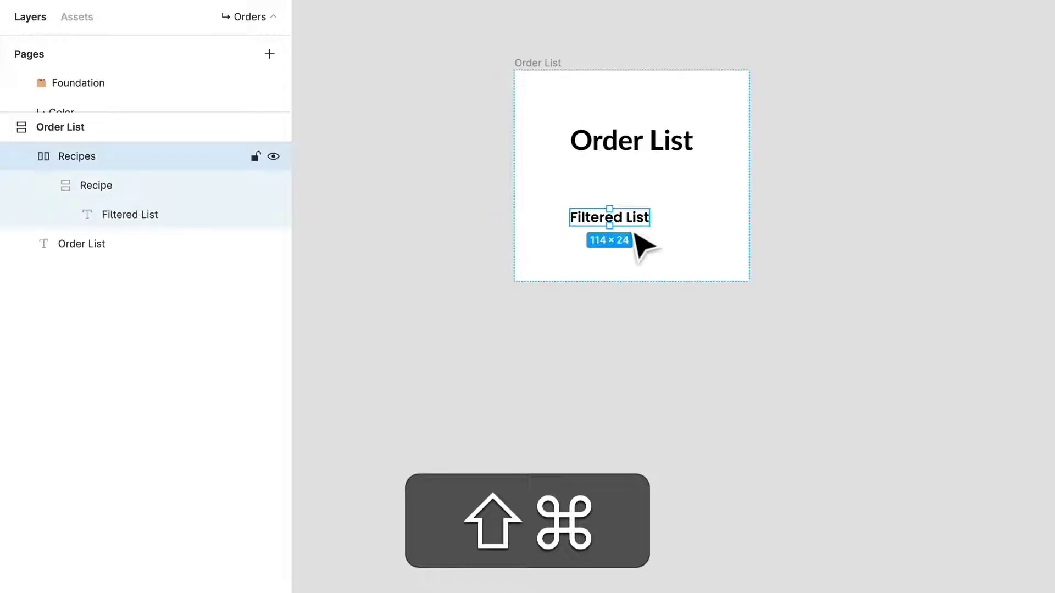
key("shift+super+v")
left_click_drag(100, 188, 100, 220)
scroll(842, 236, "up", 2)
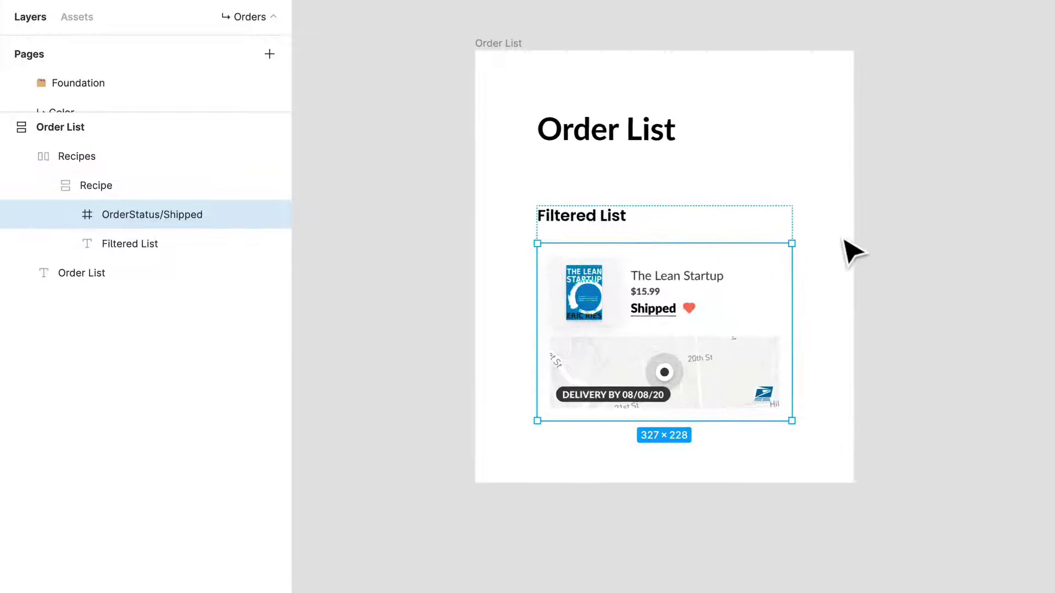
scroll(854, 253, "up", 3)
Step: Apply the Cards / Product Card Med effect style to the shipped order card
left_click_drag(871, 308, 861, 242)
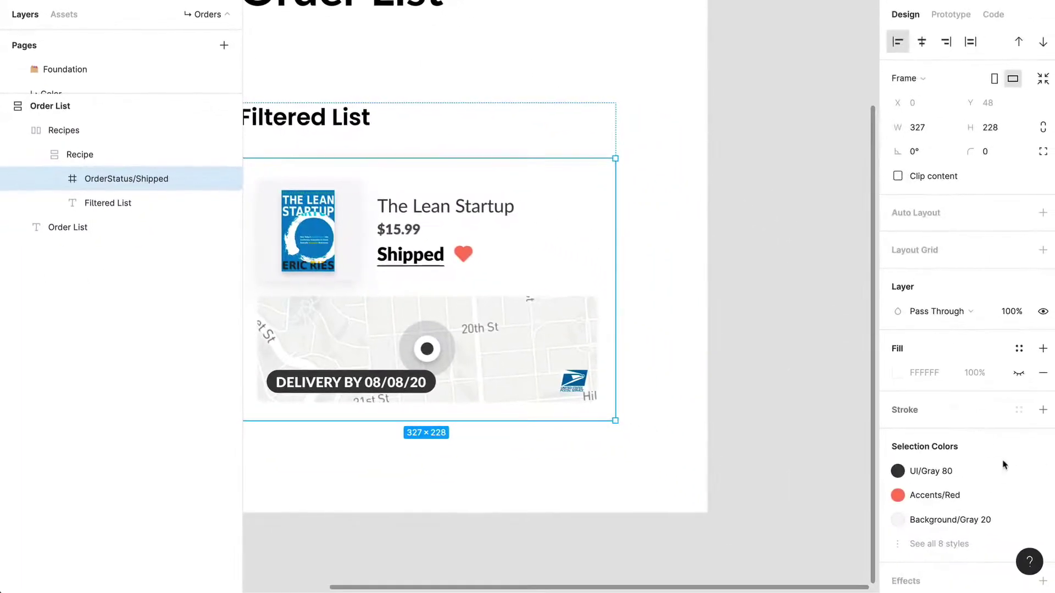
scroll(1000, 464, "down", 3)
scroll(605, 266, "left", 5)
scroll(604, 266, "down", 2)
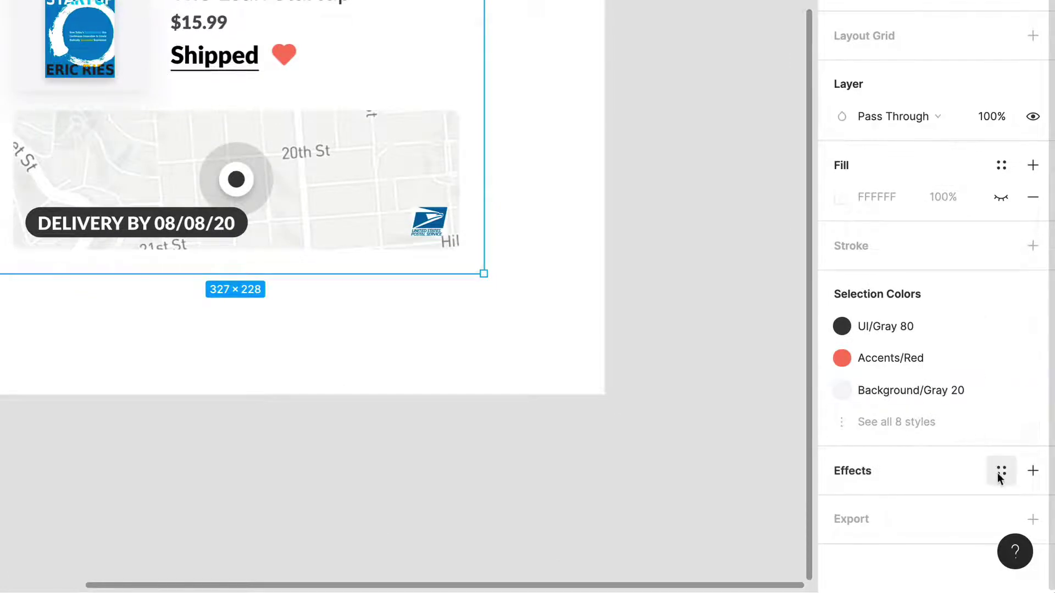
left_click(997, 472)
scroll(942, 422, "down", 2)
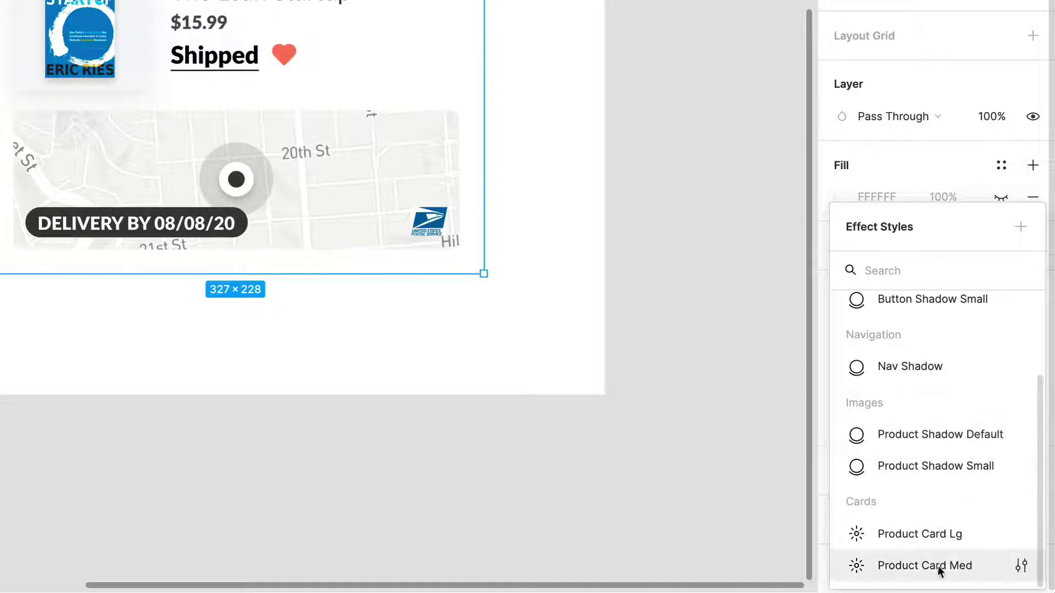
scroll(971, 415, "up", 2)
scroll(969, 418, "down", 2)
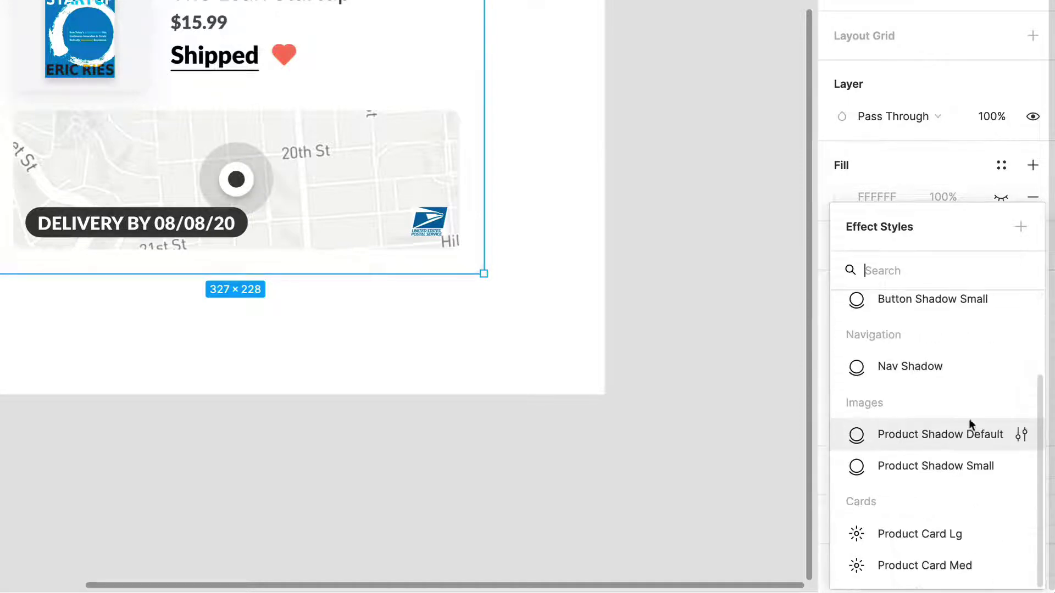
left_click(964, 566)
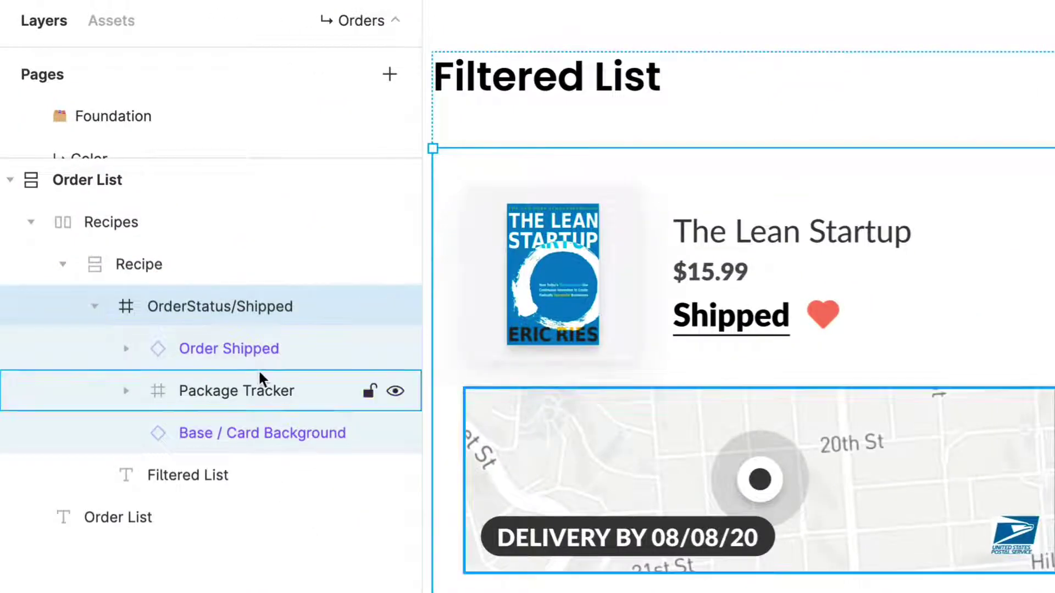
Step: Delete the card's Base / Card Background layer
left_click(263, 342)
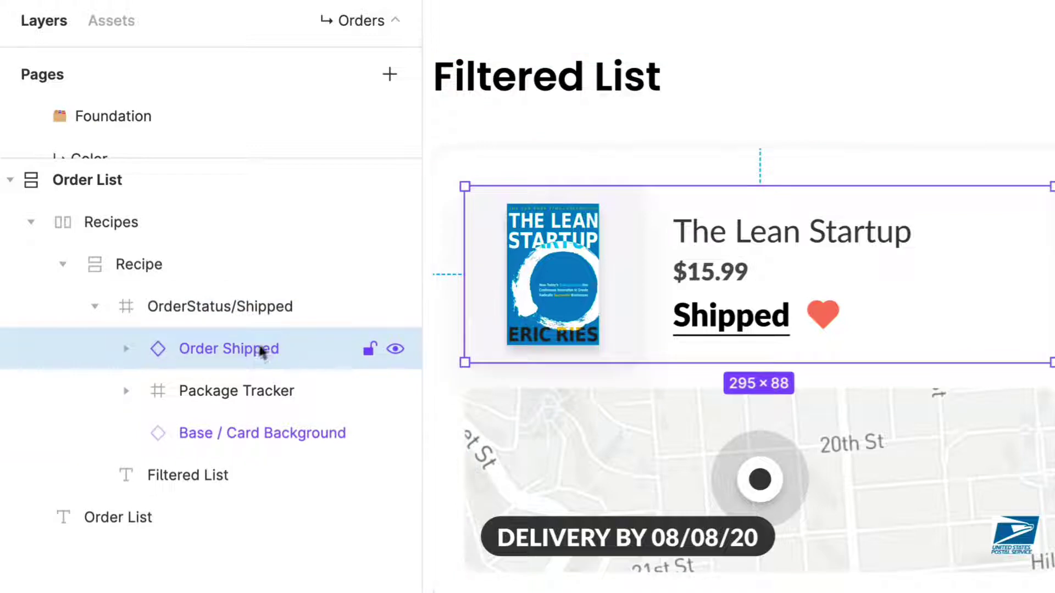
left_click(263, 430)
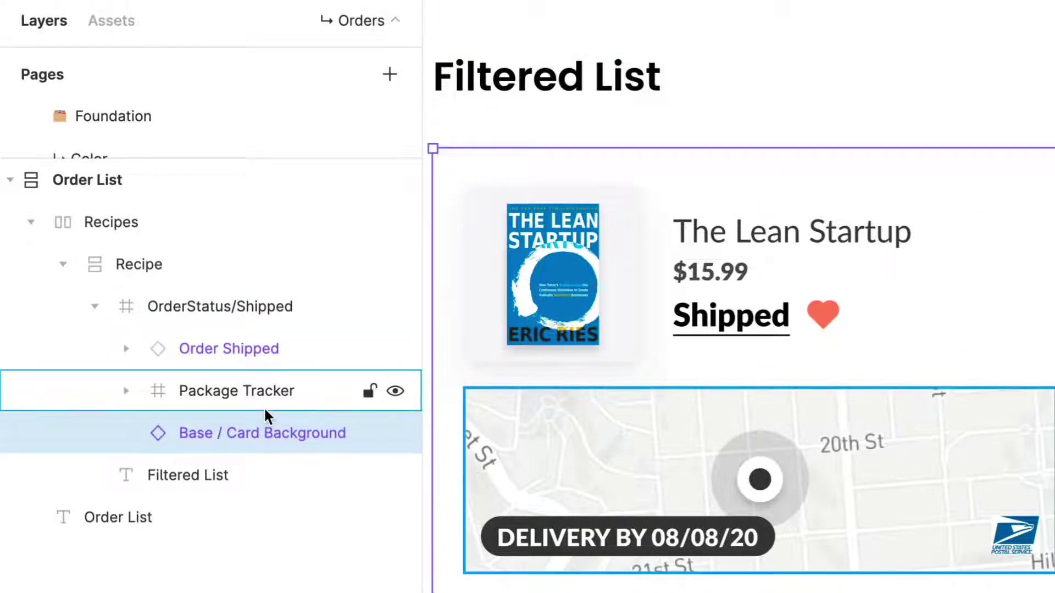
key("Delete")
left_click(232, 395)
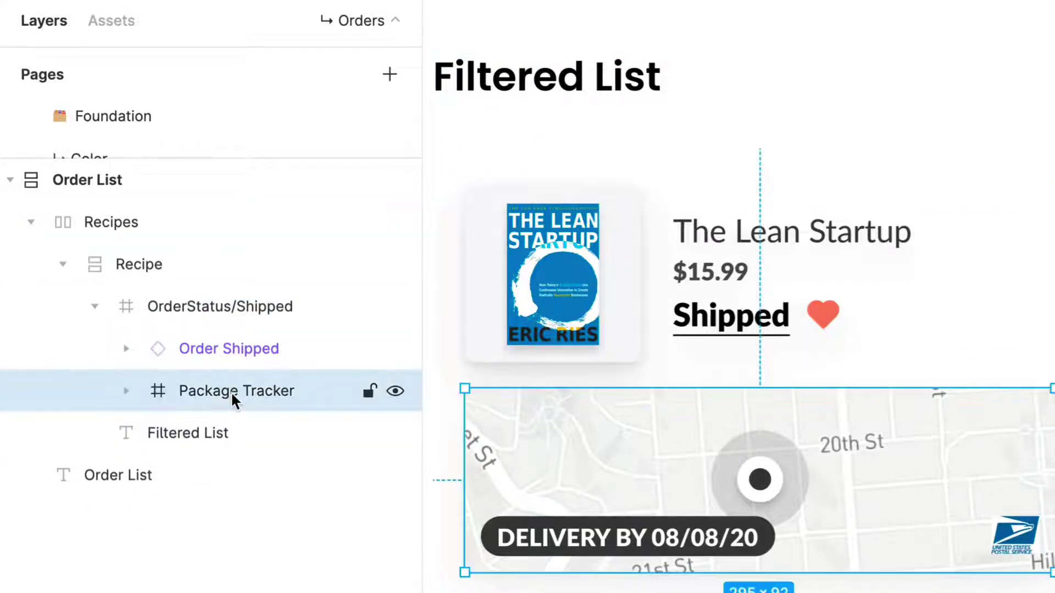
key("shift+Return")
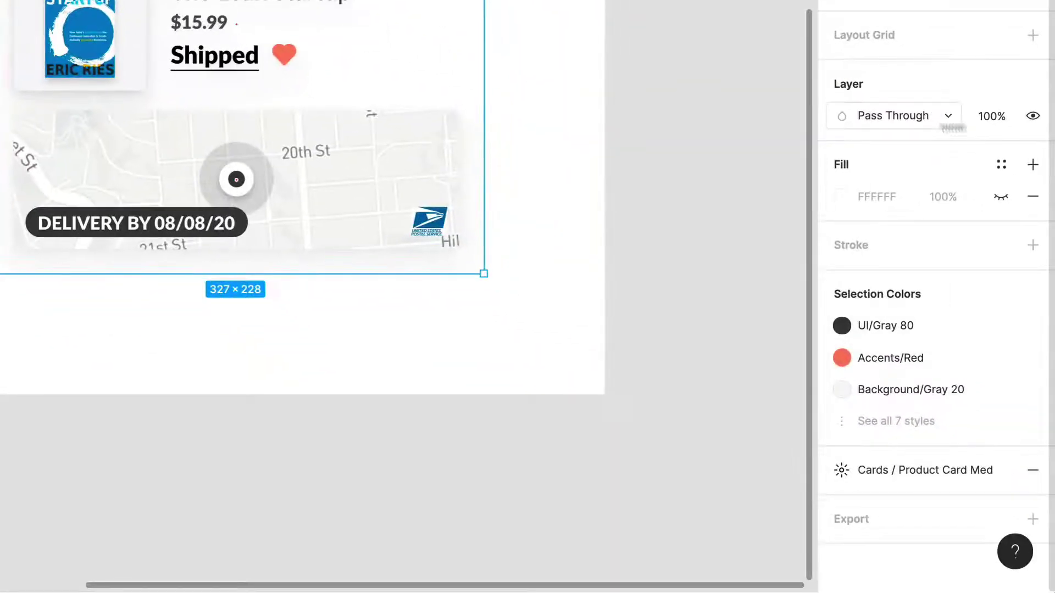
Step: Give the shipped card a Background/White fill and a corner radius of 10
left_click(1005, 173)
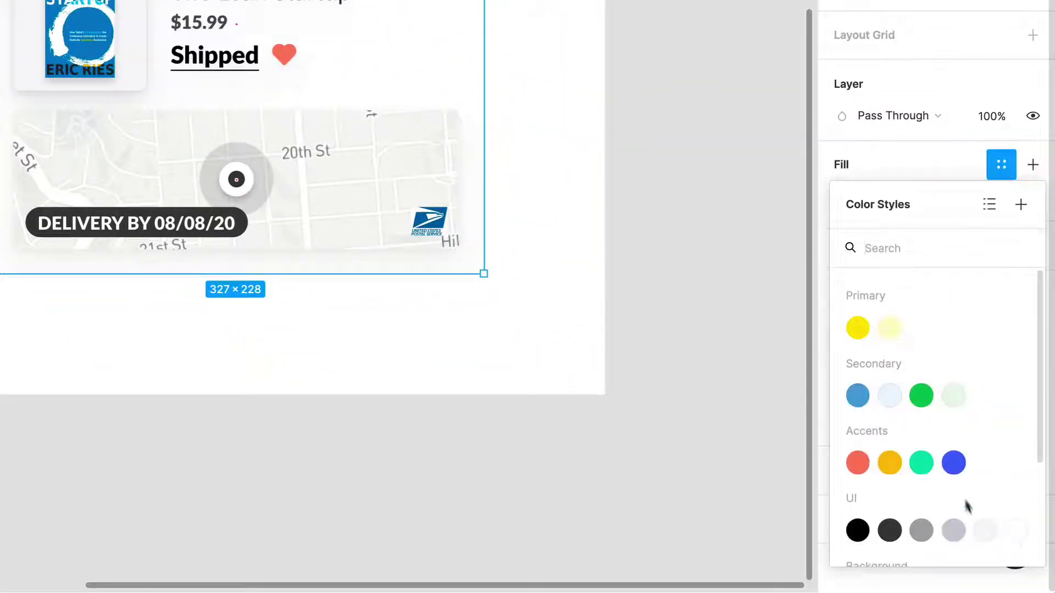
scroll(970, 511, "down", 3)
left_click(863, 447)
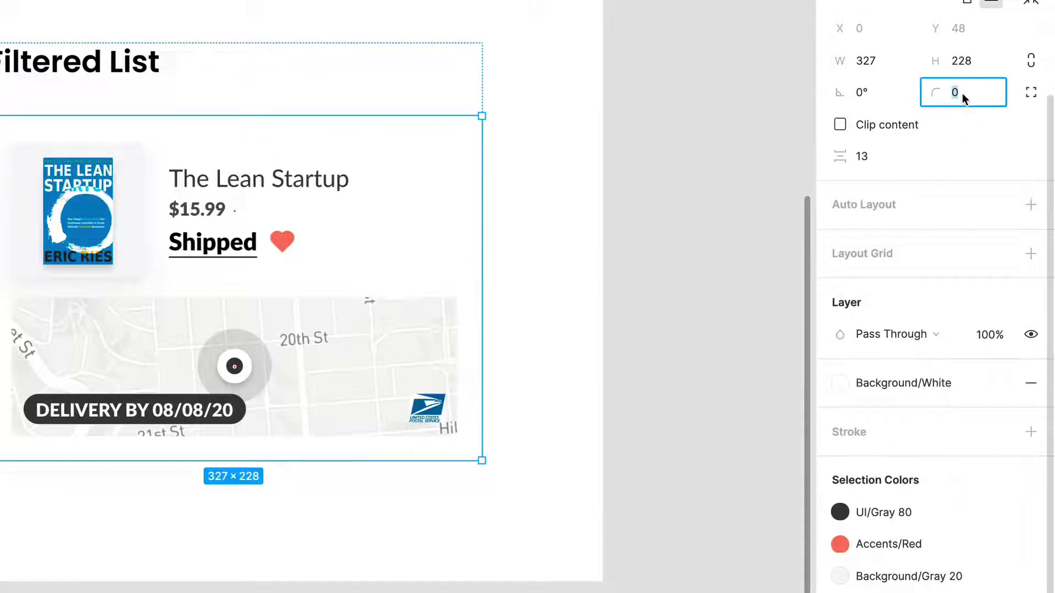
type("10")
key("Return")
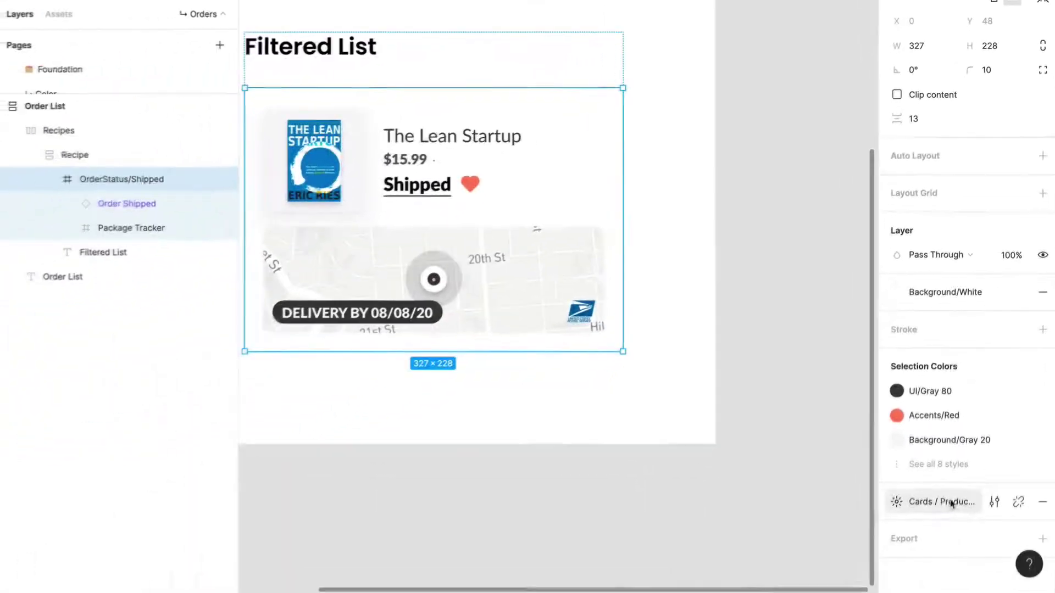
key("Escape")
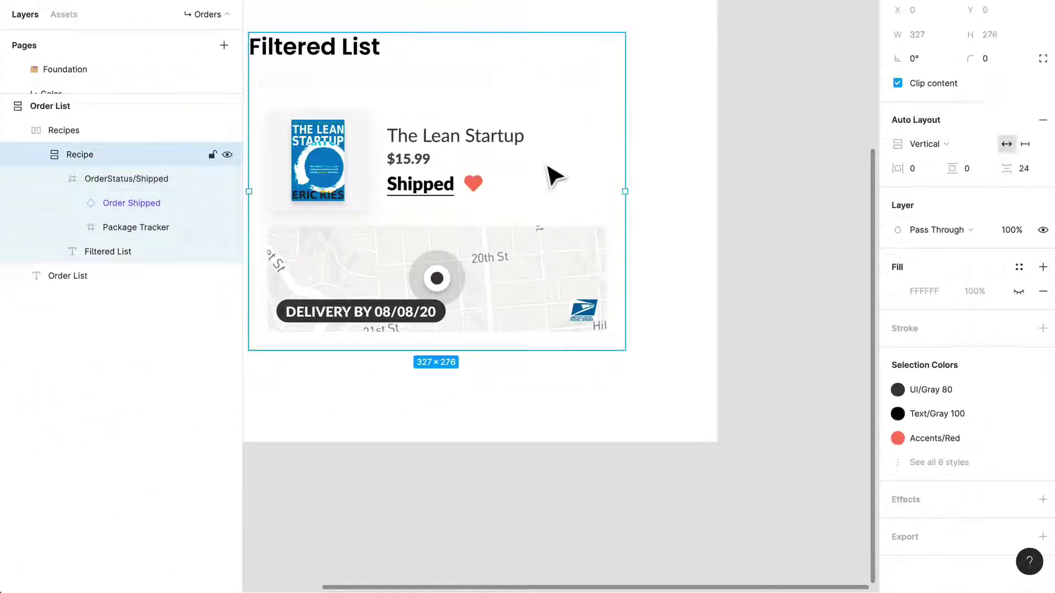
Step: Uncheck Clip content on the Recipe frame so the card's shadow can extend beyond it
left_click(897, 84)
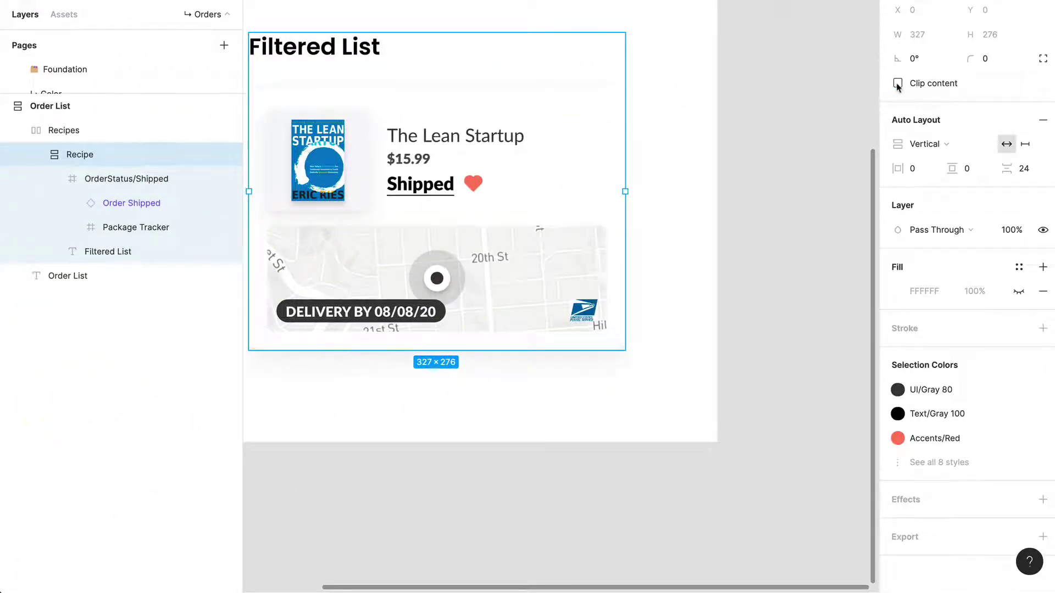
left_click(666, 247)
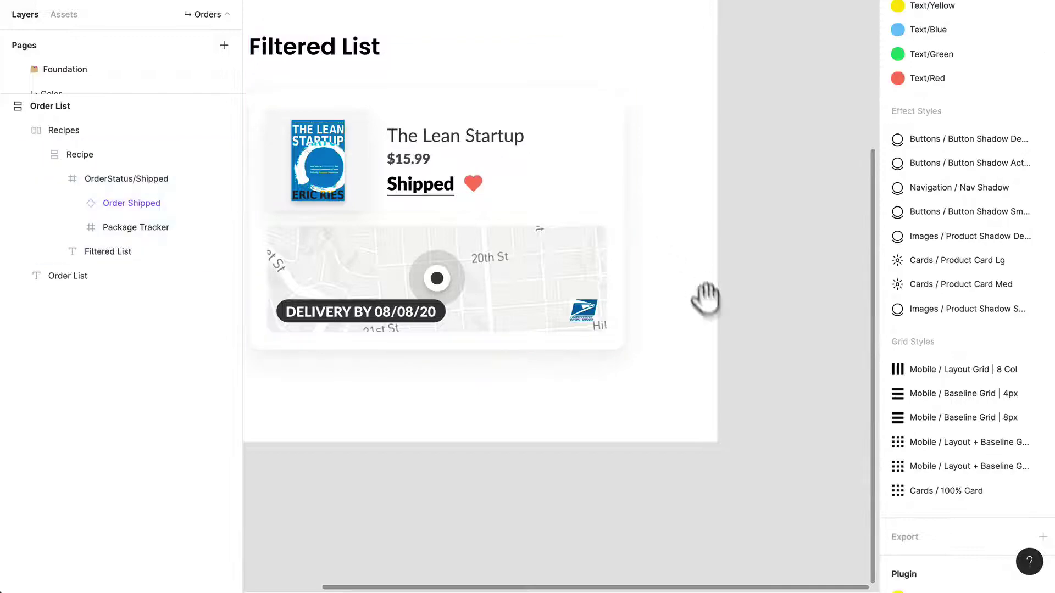
left_click_drag(701, 297, 765, 377)
Step: Change the shipped order card's effect style to Cards / Product Card Lg
left_click(674, 280)
double_click(665, 275)
left_click(676, 262)
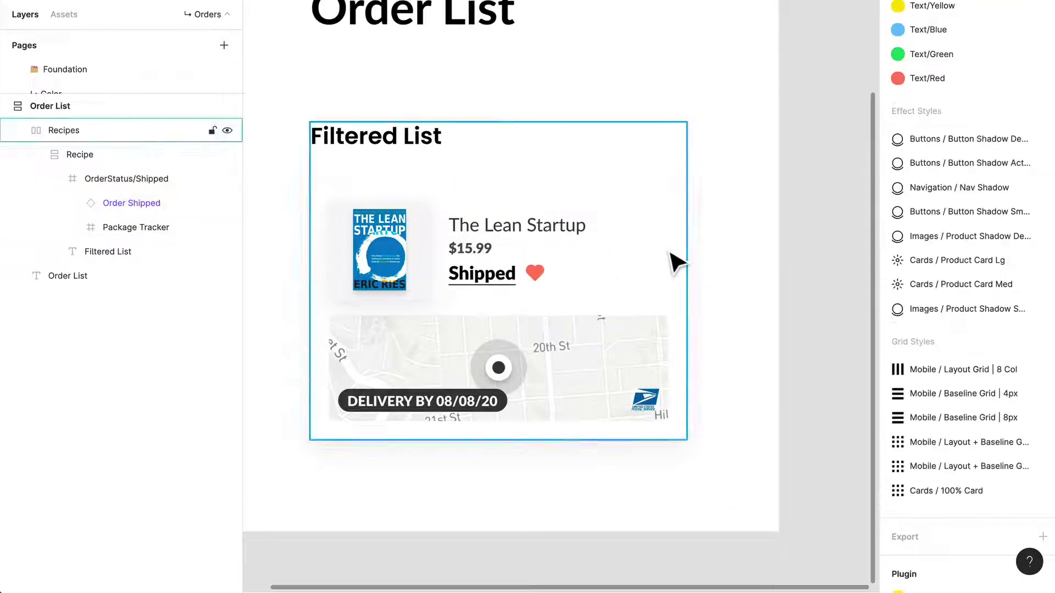
double_click(675, 261)
double_click(677, 261)
left_click(897, 499)
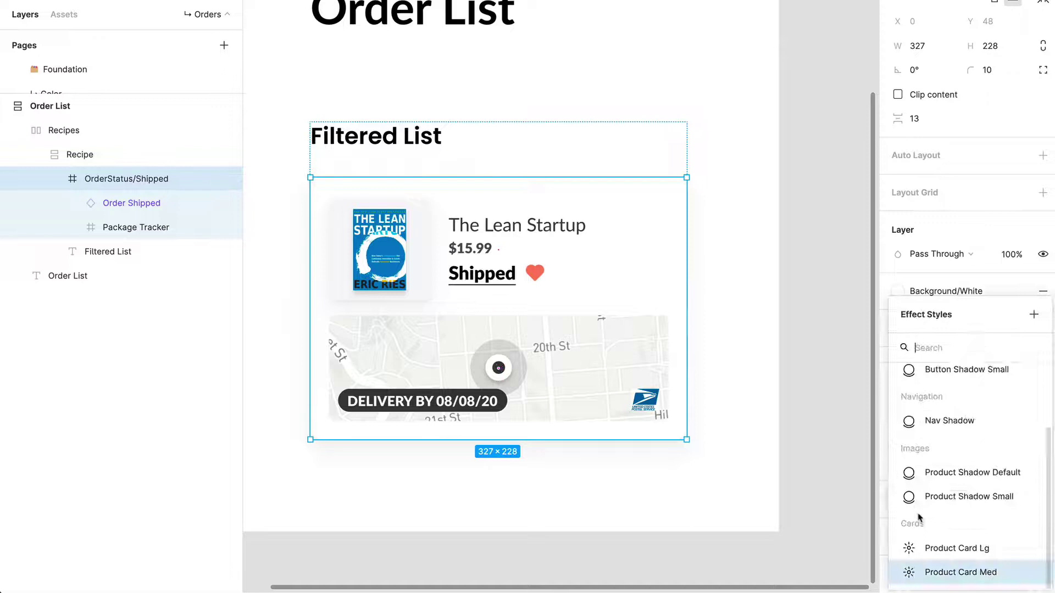
left_click(915, 546)
Step: Review the shadowed card, then check its colour styles and leave them unchanged
left_click(797, 361)
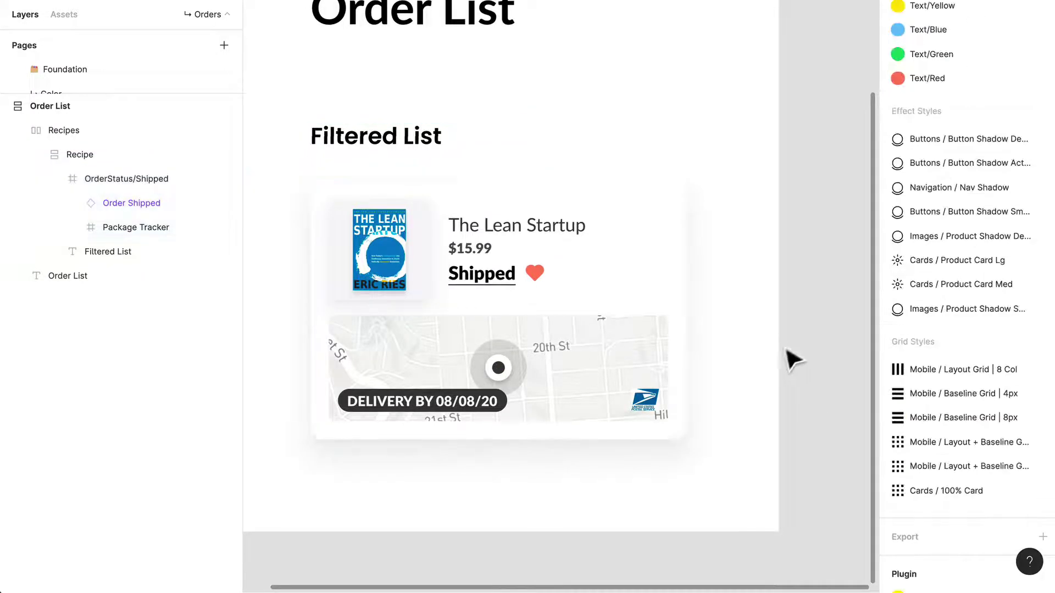
scroll(761, 401, "down", 5, "ctrl")
scroll(780, 419, "down", 3)
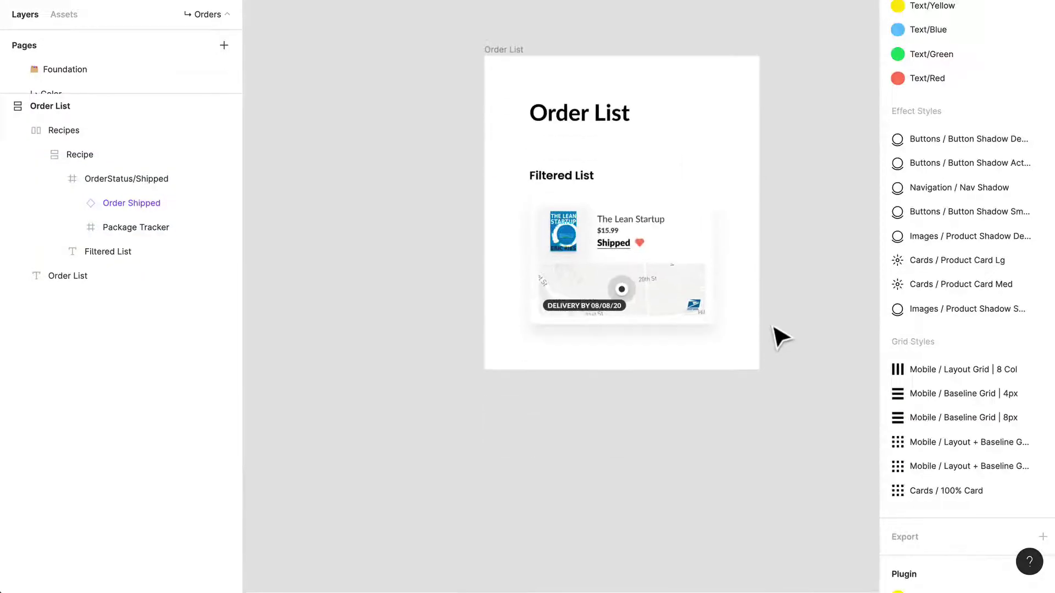
double_click(605, 243)
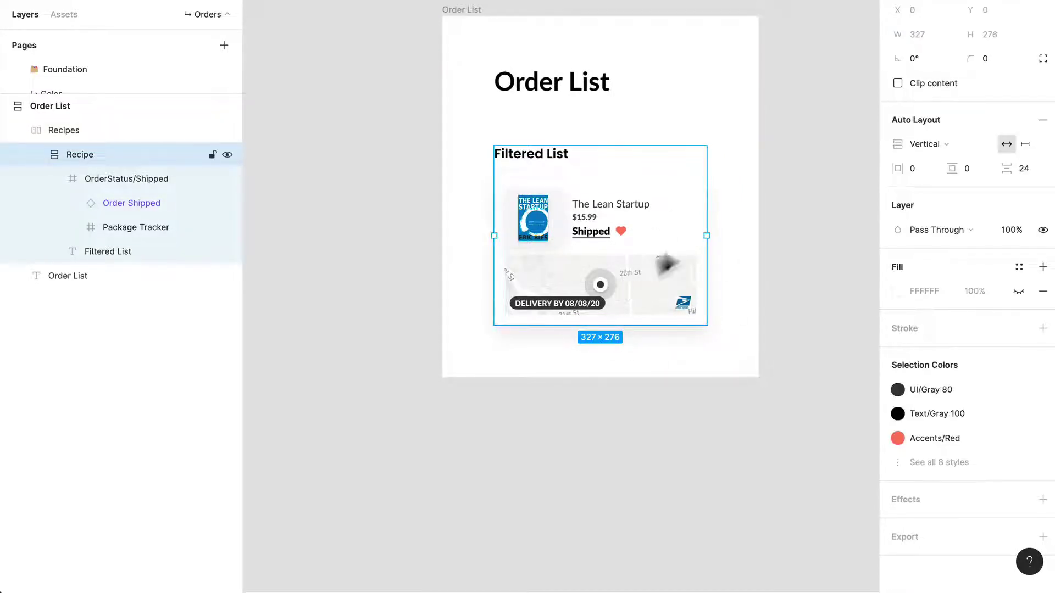
left_click(686, 241)
left_click(1018, 328)
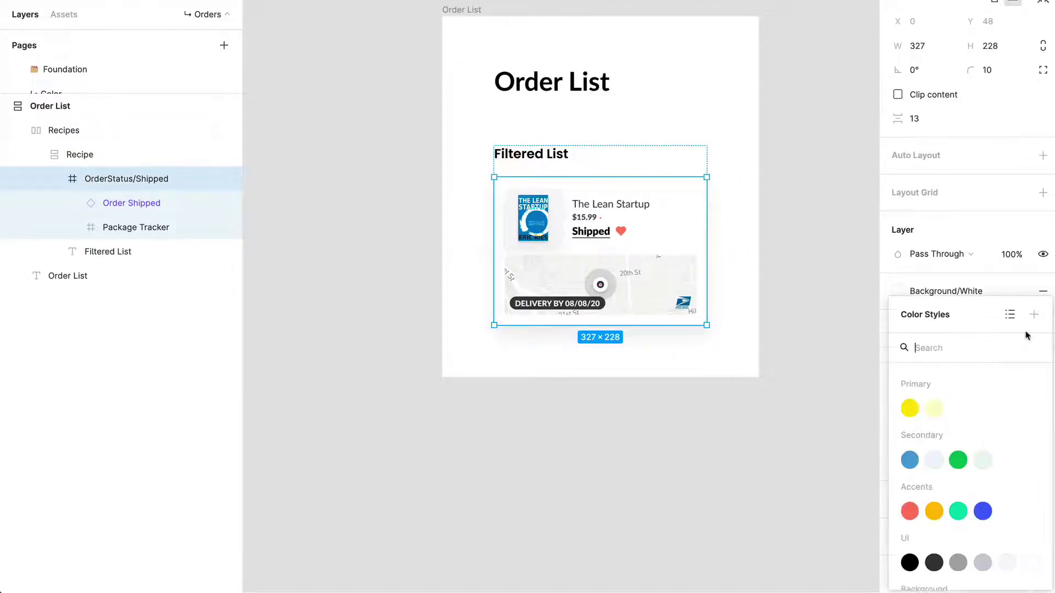
scroll(1015, 513, "down", 3)
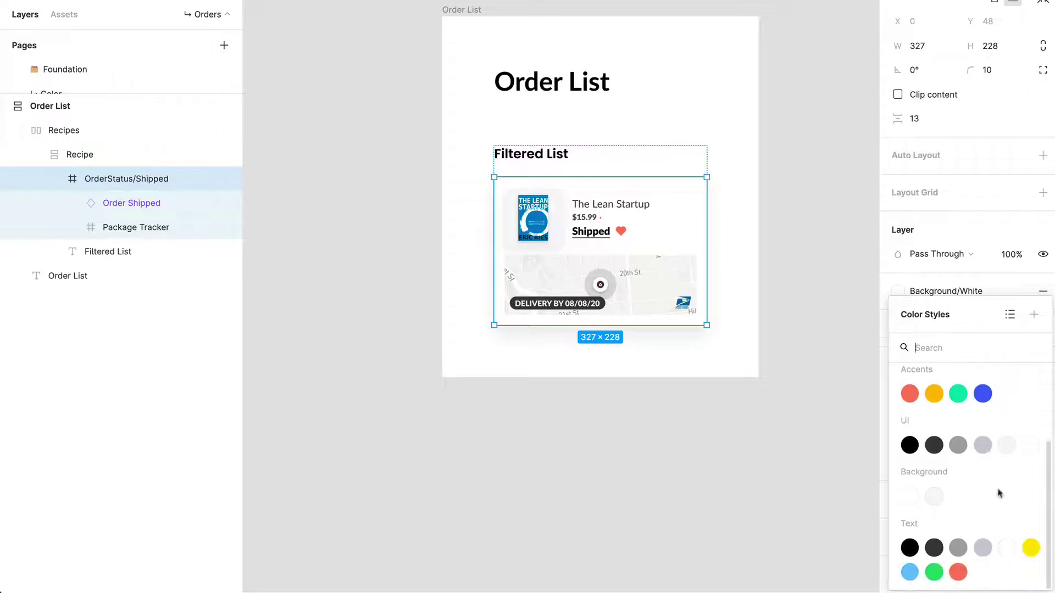
left_click(789, 245)
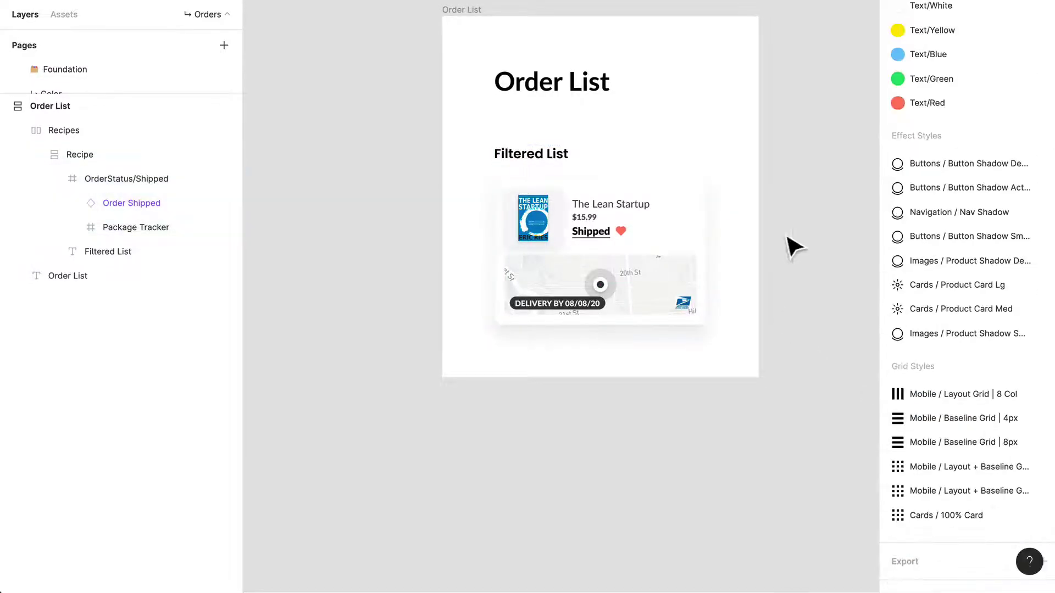
Step: Rename the shipped order card layer to 'Order shipped'
scroll(758, 245, "up", 3)
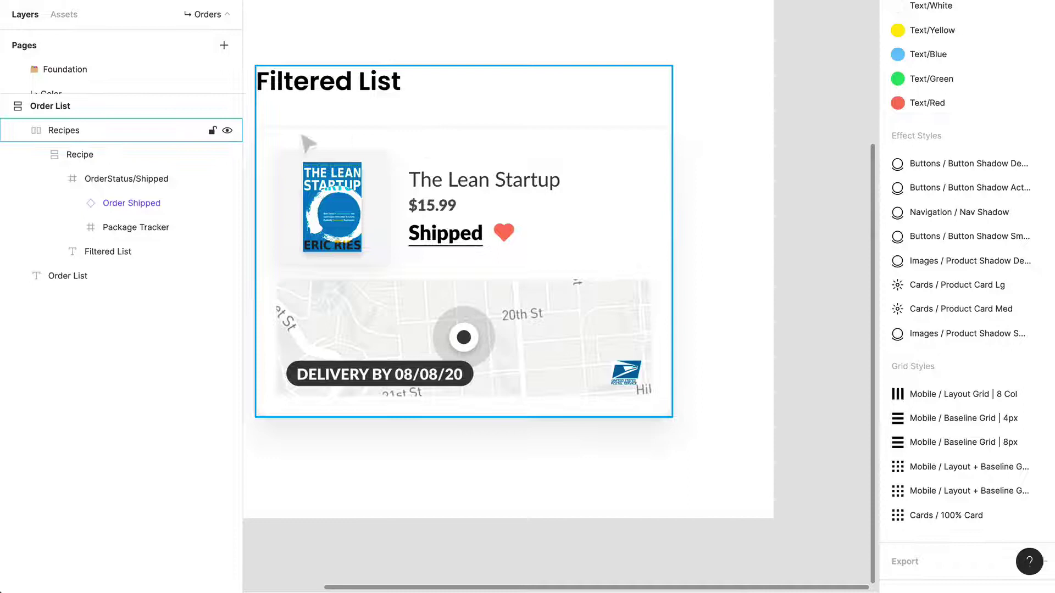
scroll(756, 249, "down", 2)
scroll(423, 237, "up", 3)
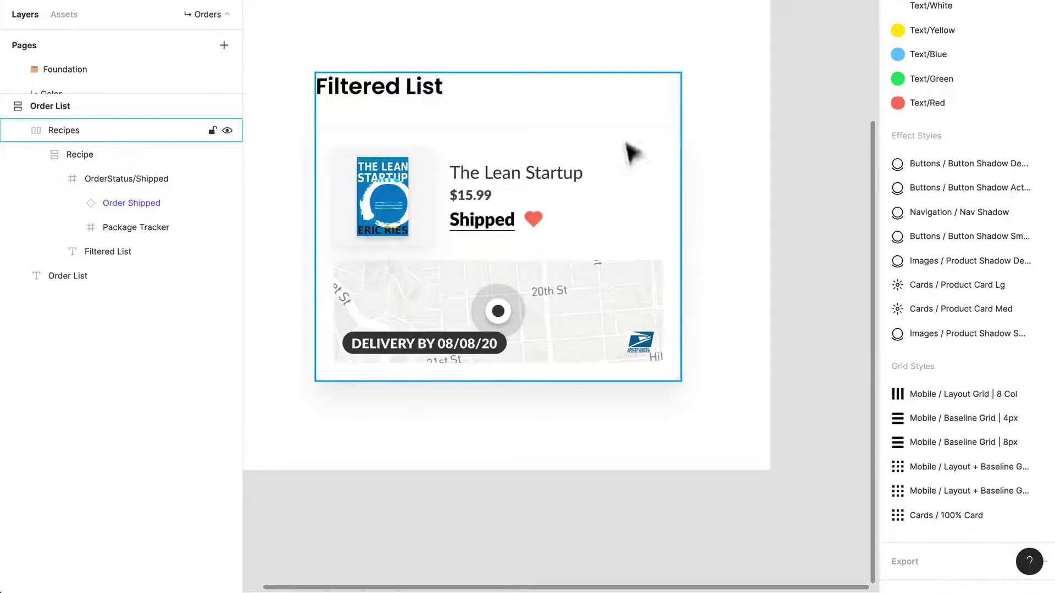
double_click(621, 257)
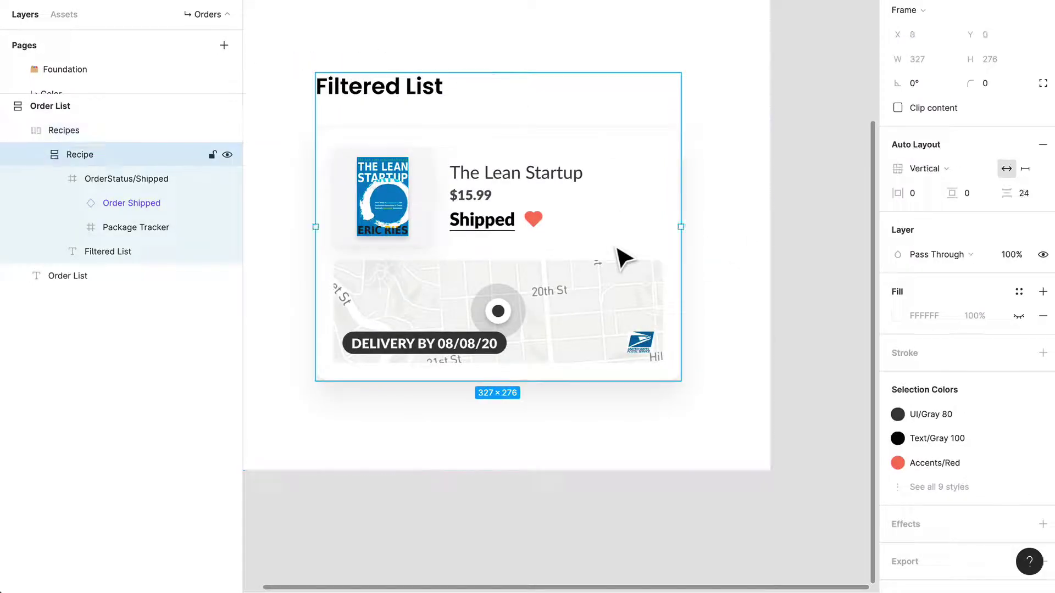
double_click(577, 192)
key("ctrl+r")
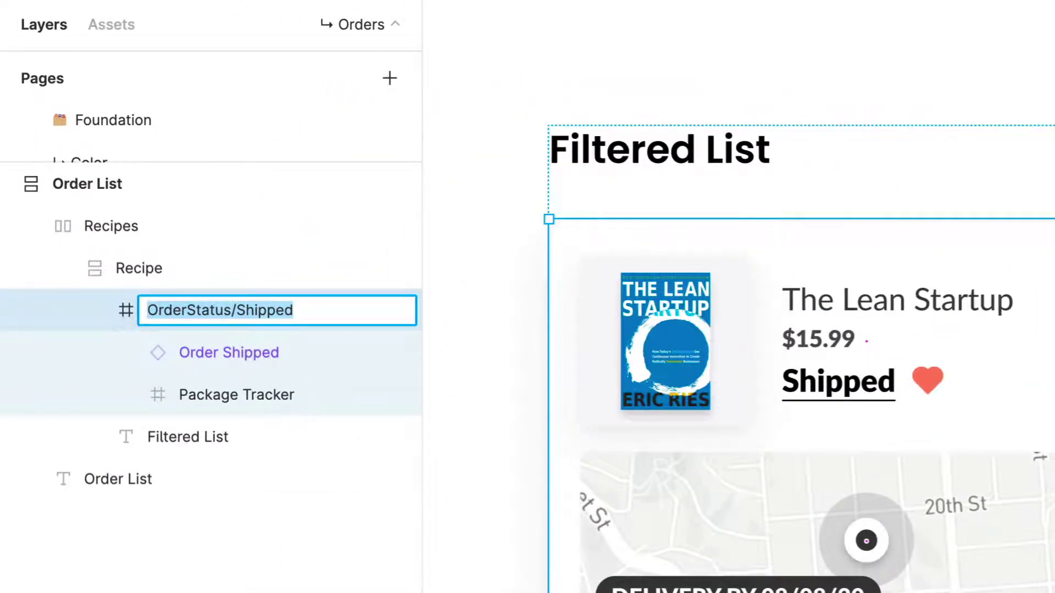
type("Order shipp")
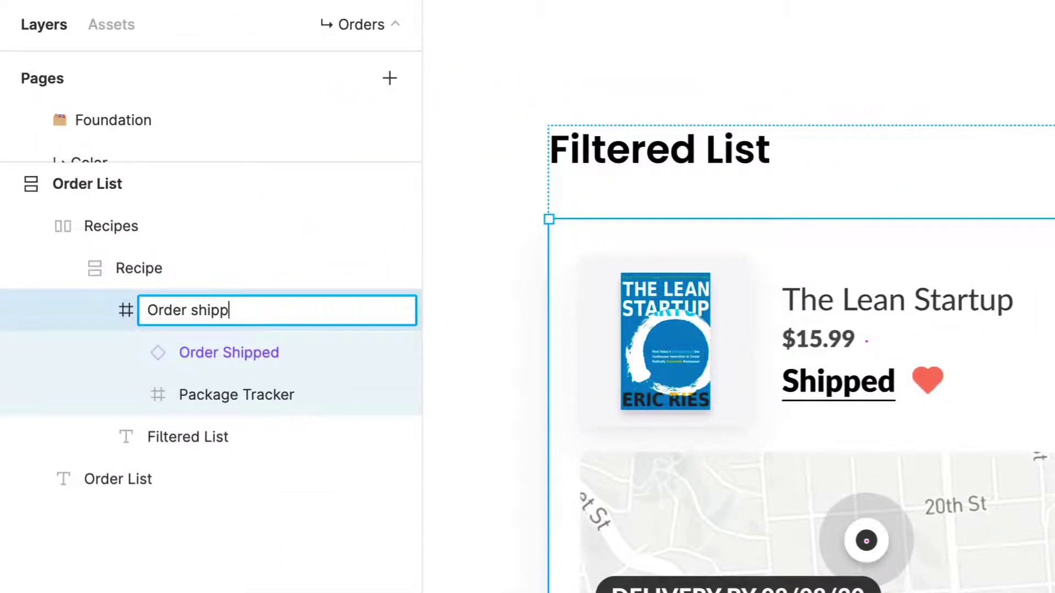
type("ed")
key("Return")
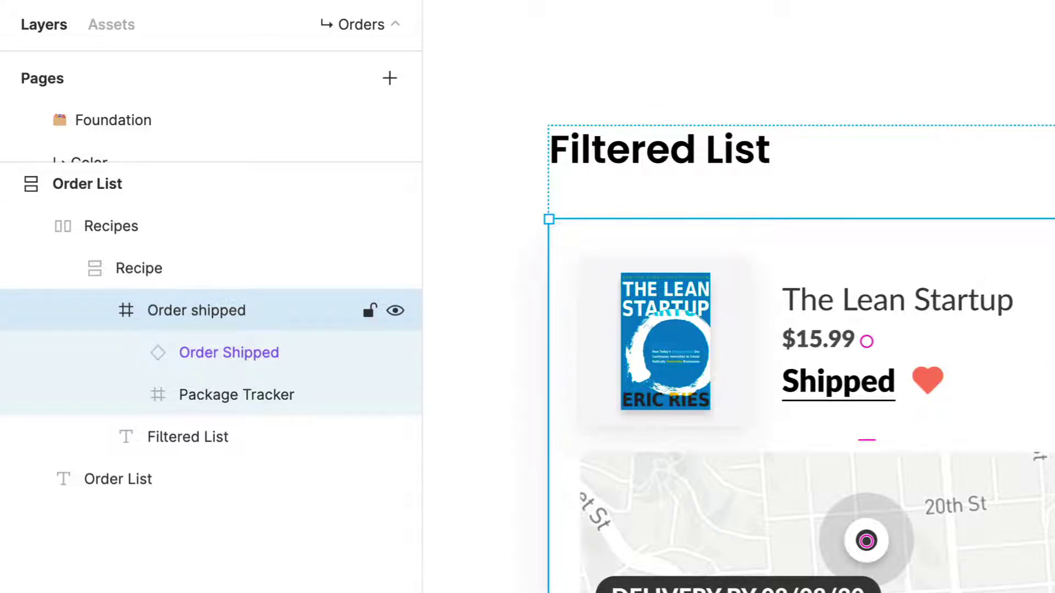
Step: Wrap the card in a frame named Order List with vertical auto layout and 16 spacing
key("ctrl+z")
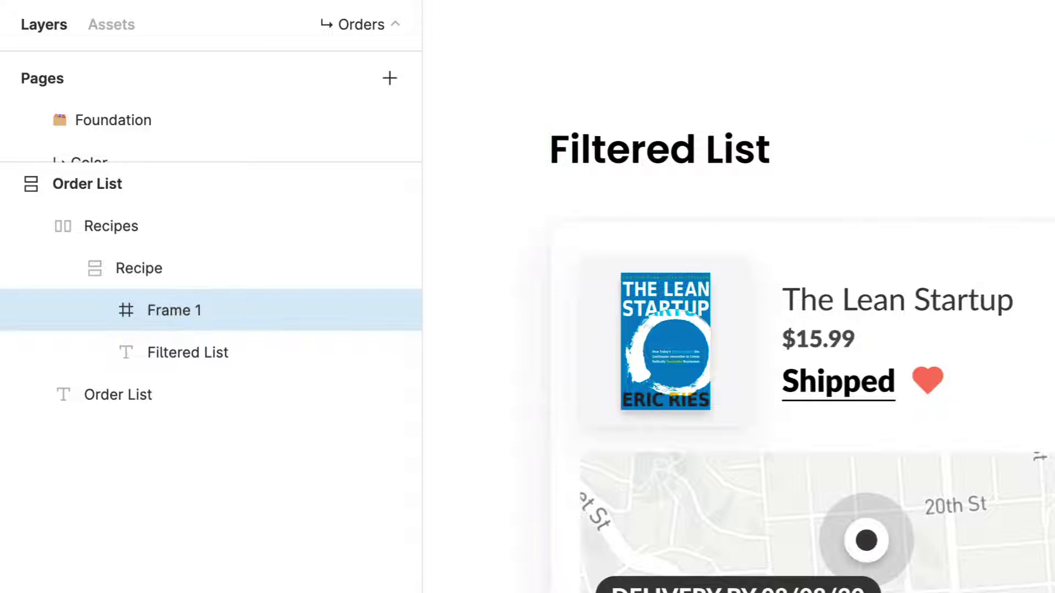
key("ctrl+r")
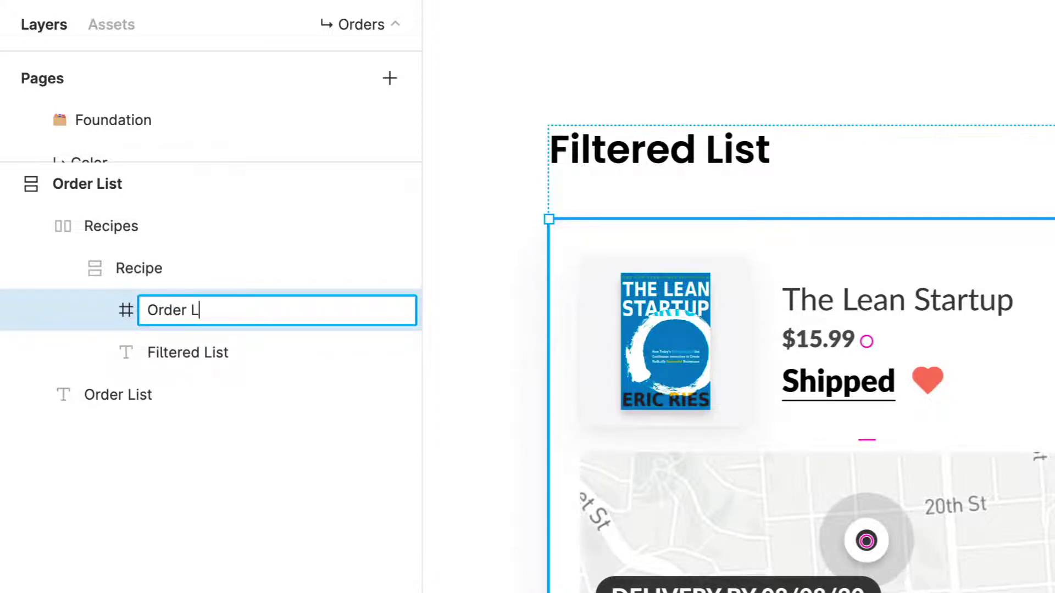
key("Return")
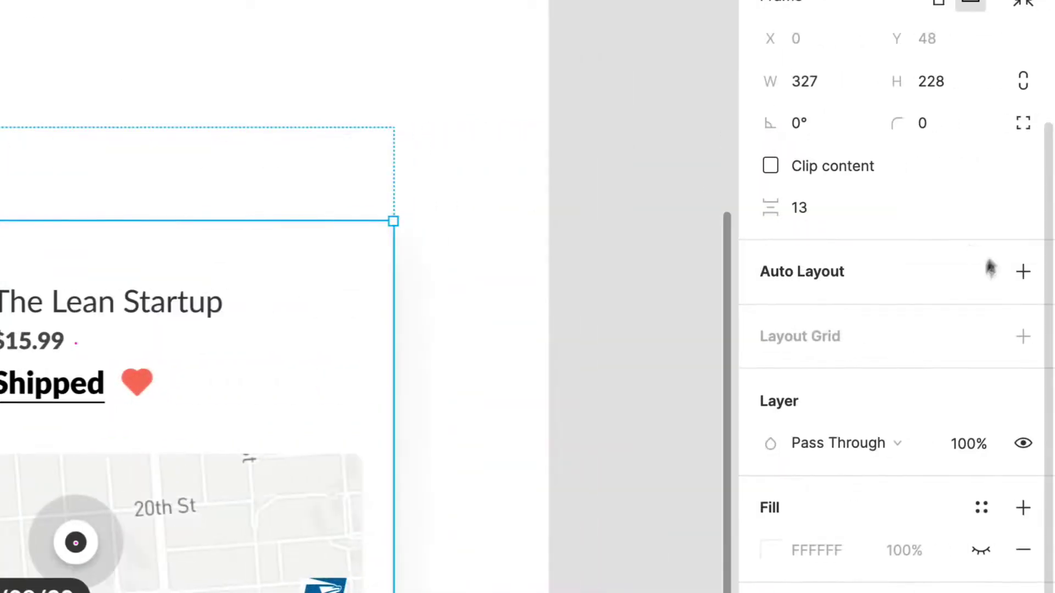
left_click(1024, 273)
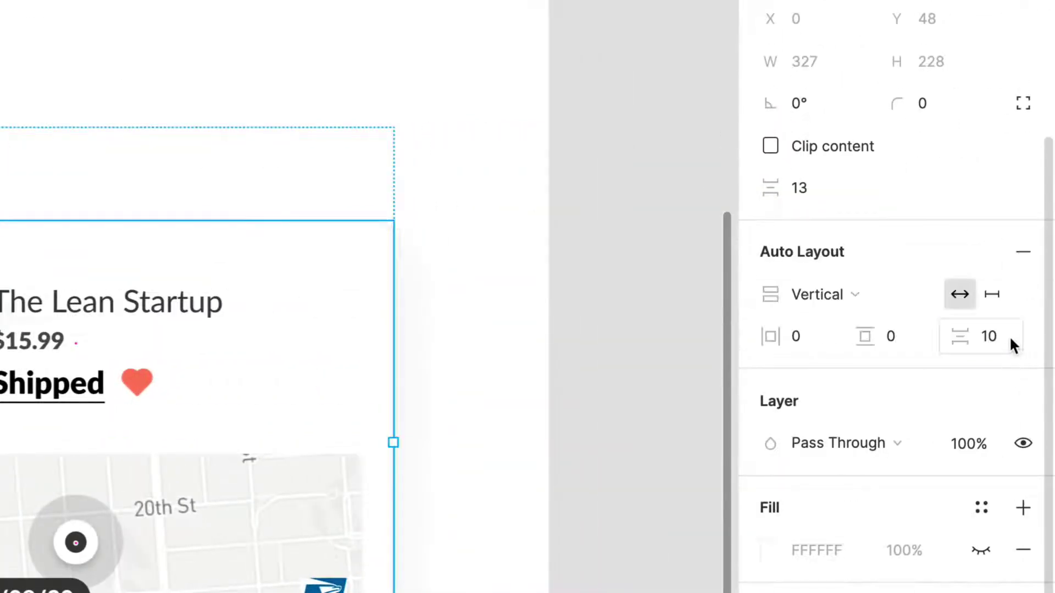
type("px")
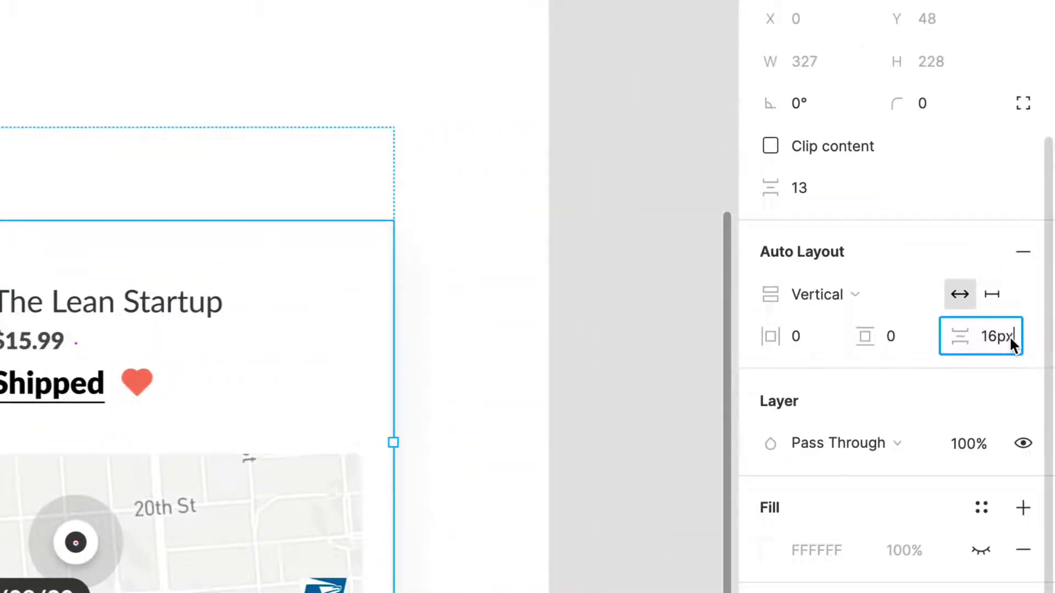
key("Return")
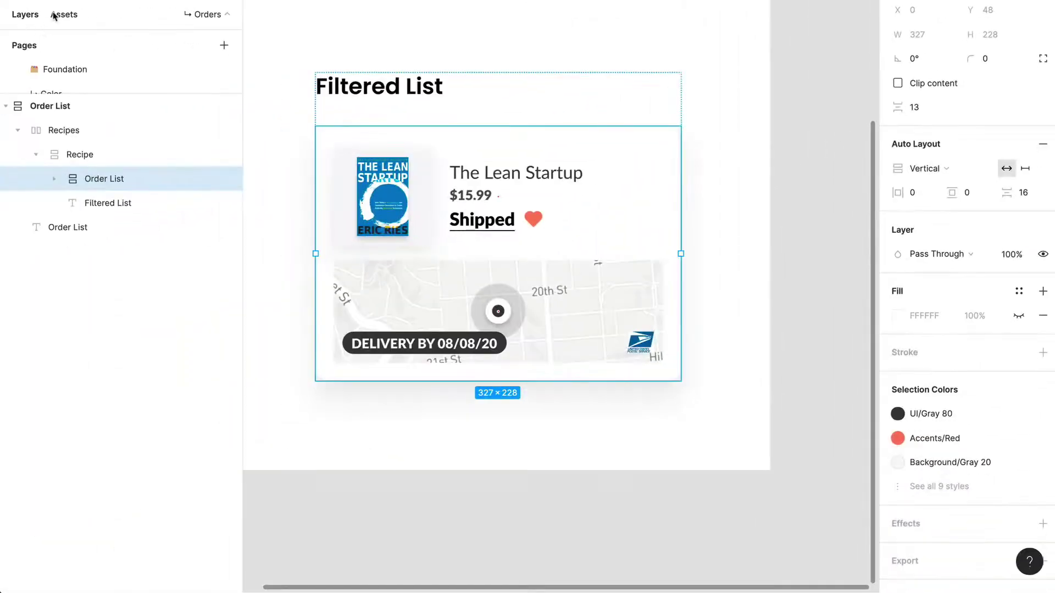
Step: Place an Order Delivered card from Cards > Order Cards into Order List, below the shipped card
left_click(54, 15)
left_click(111, 346)
key("Escape")
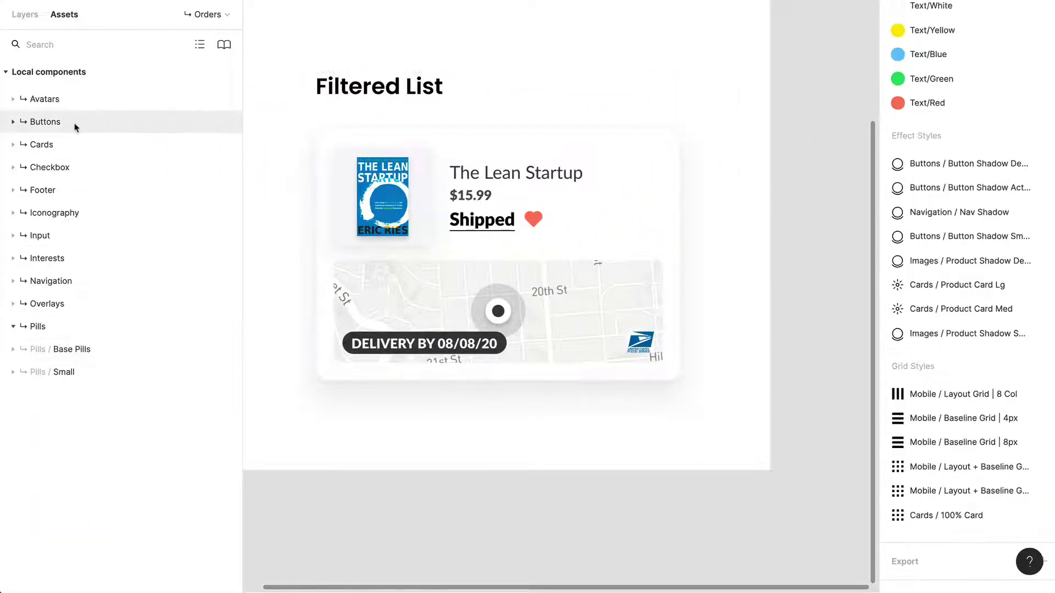
left_click(69, 144)
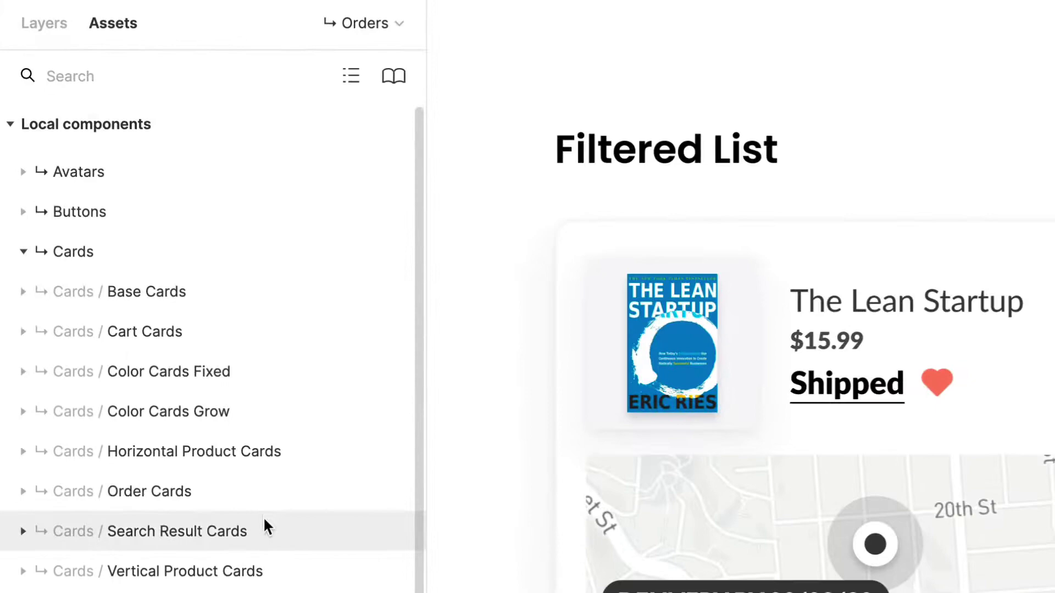
left_click(254, 493)
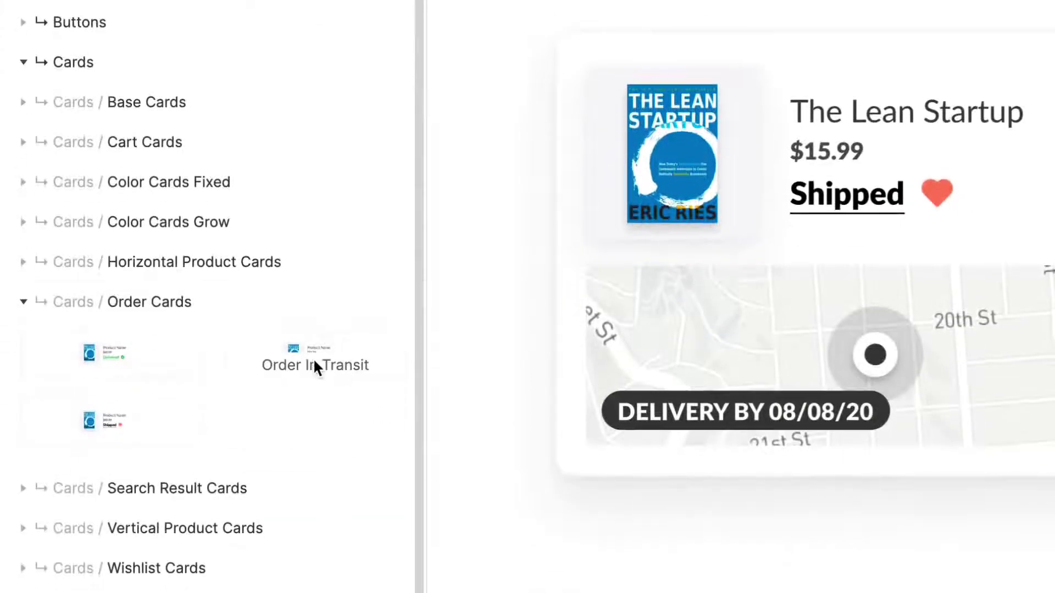
left_click_drag(123, 348, 791, 501)
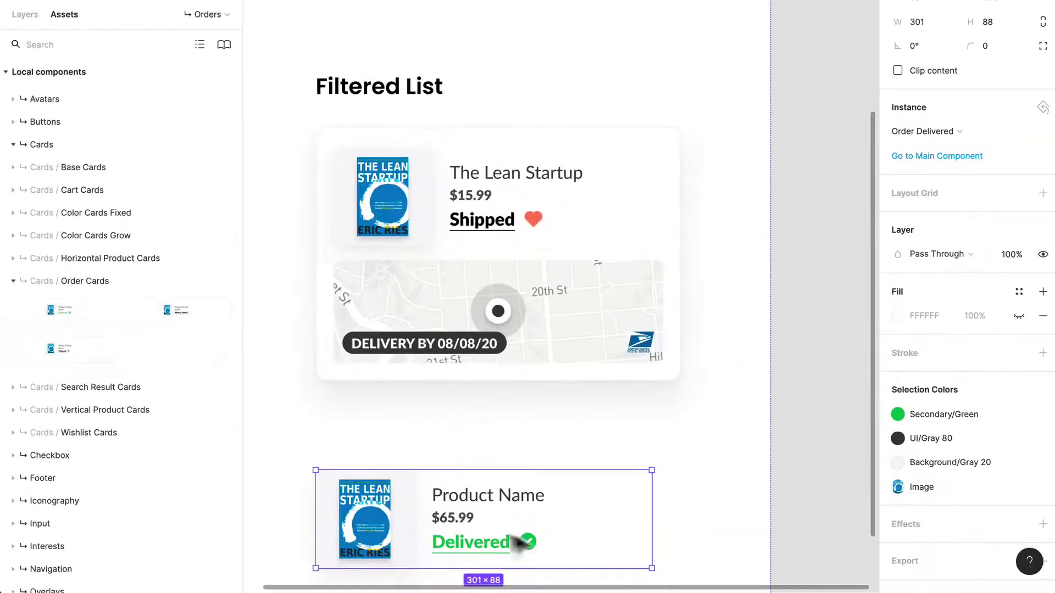
left_click(26, 14)
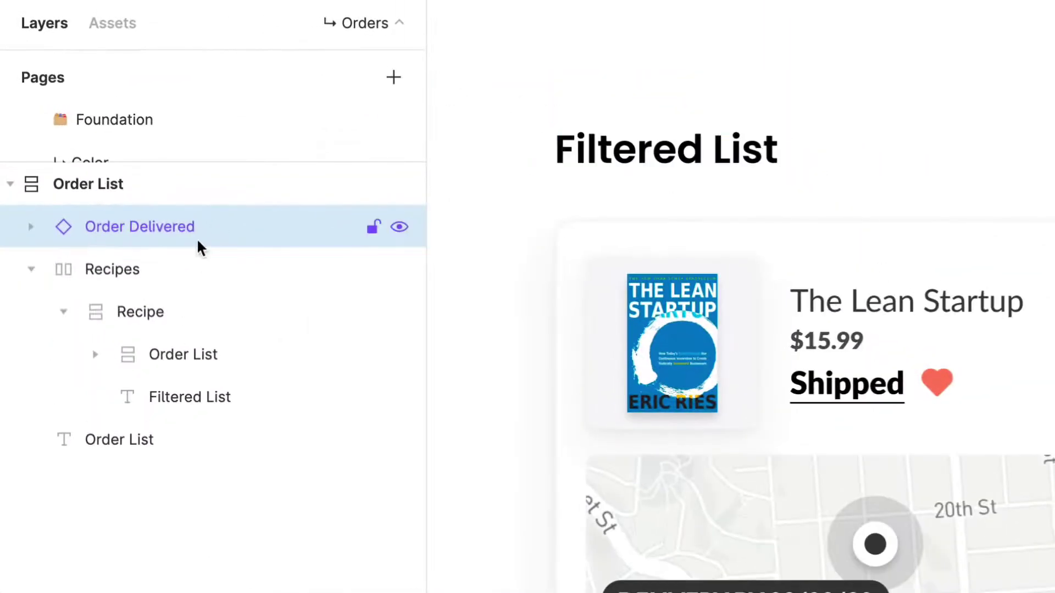
left_click_drag(198, 247, 204, 355)
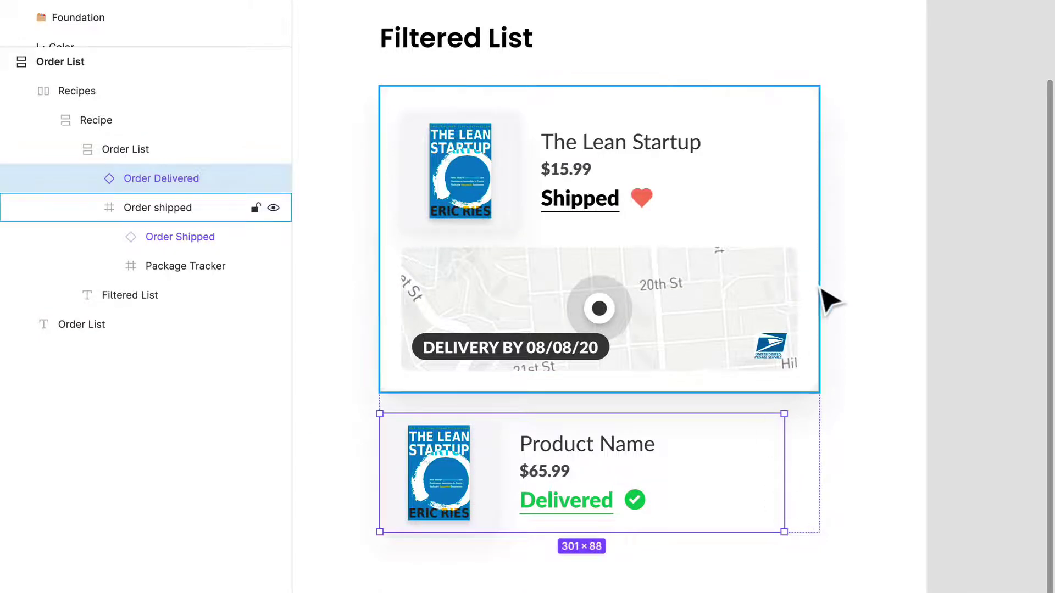
Step: Resize the Order shipped card to fit its content and set its item spacing to 16
left_click(691, 587)
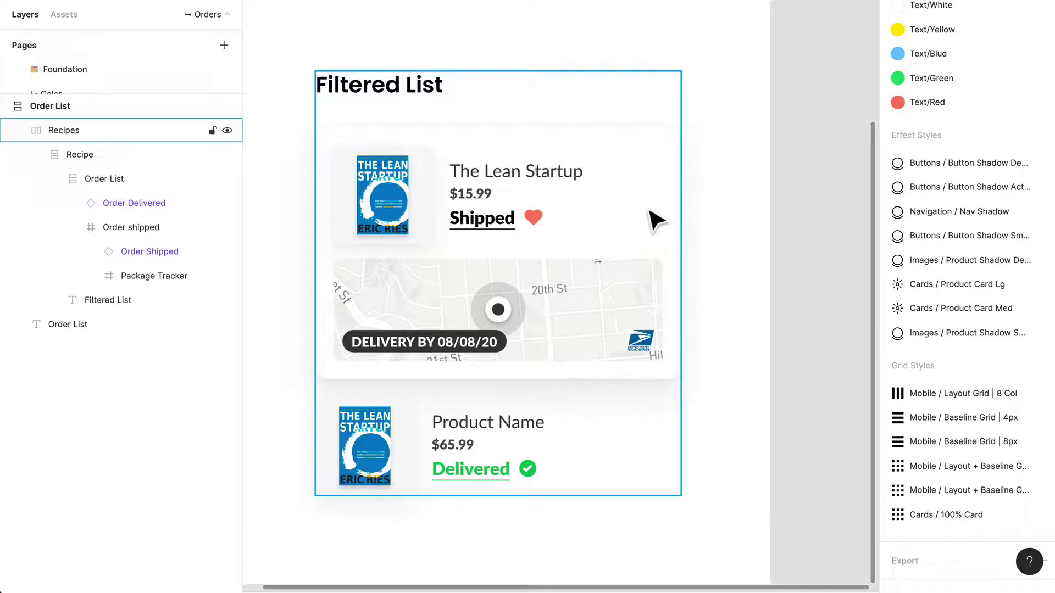
left_click(654, 220)
left_click(654, 219)
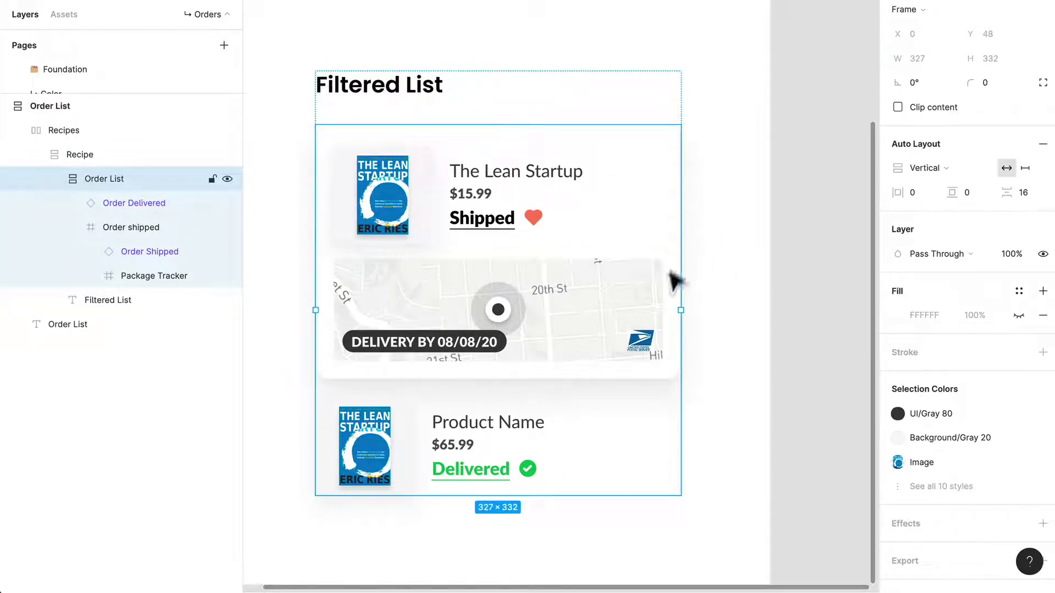
left_click(119, 230)
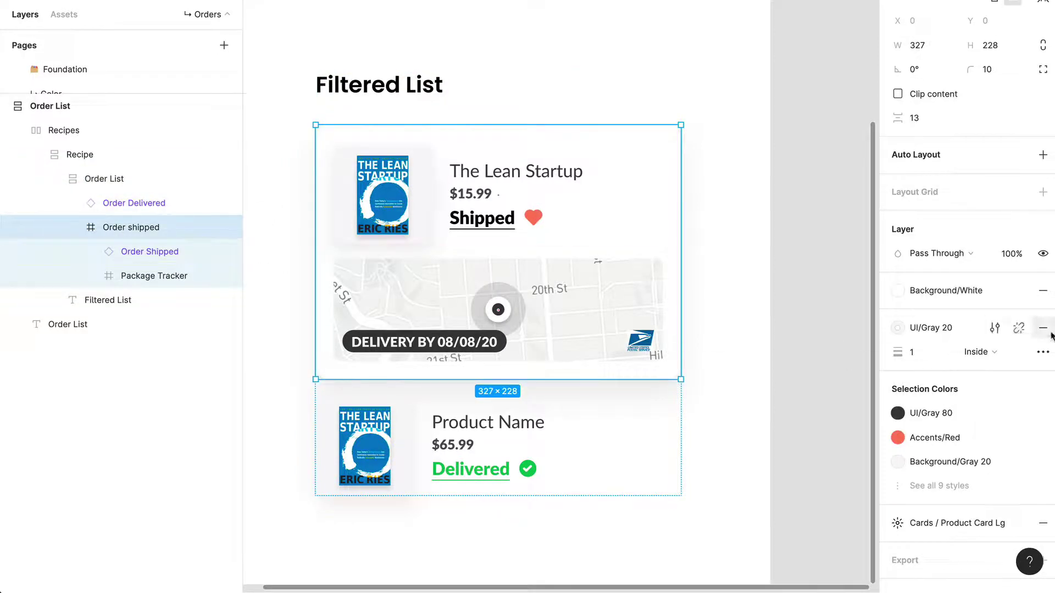
scroll(1039, 135, "up", 2)
scroll(1046, 75, "down", 2)
scroll(1043, 98, "up", 2)
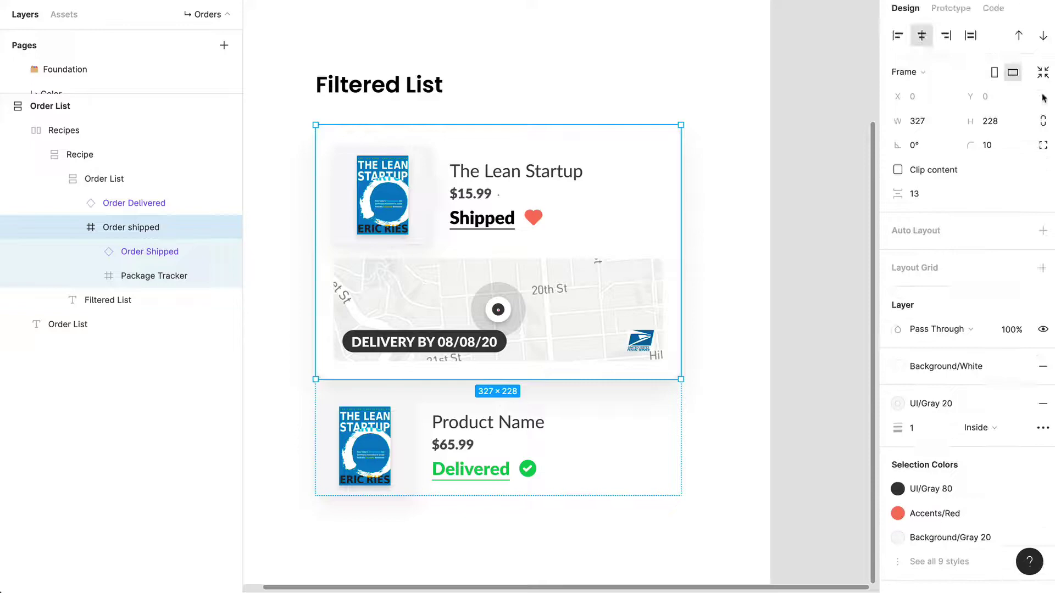
left_click(1042, 73)
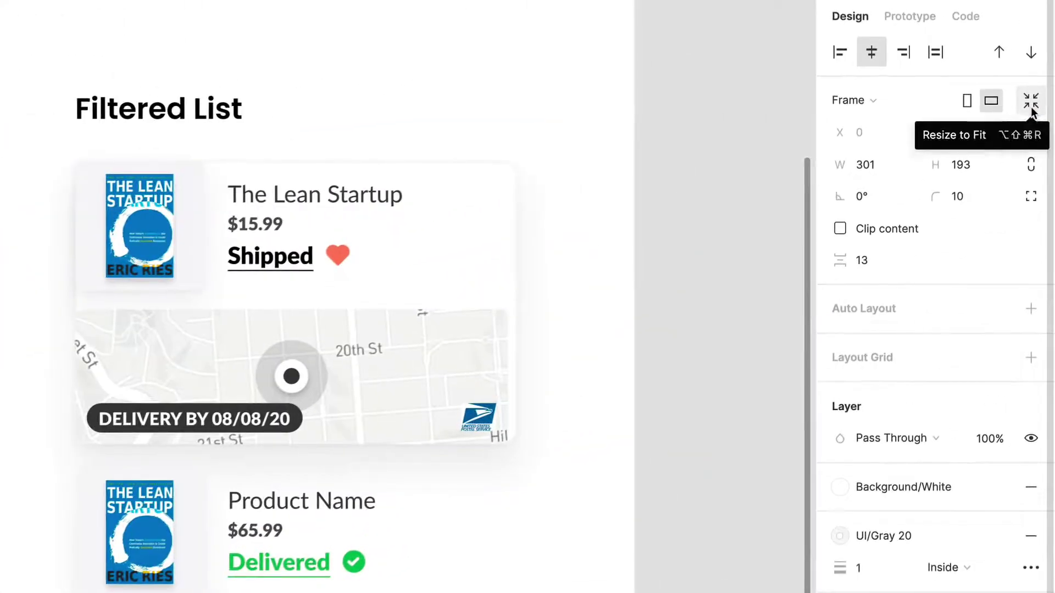
left_click(895, 259)
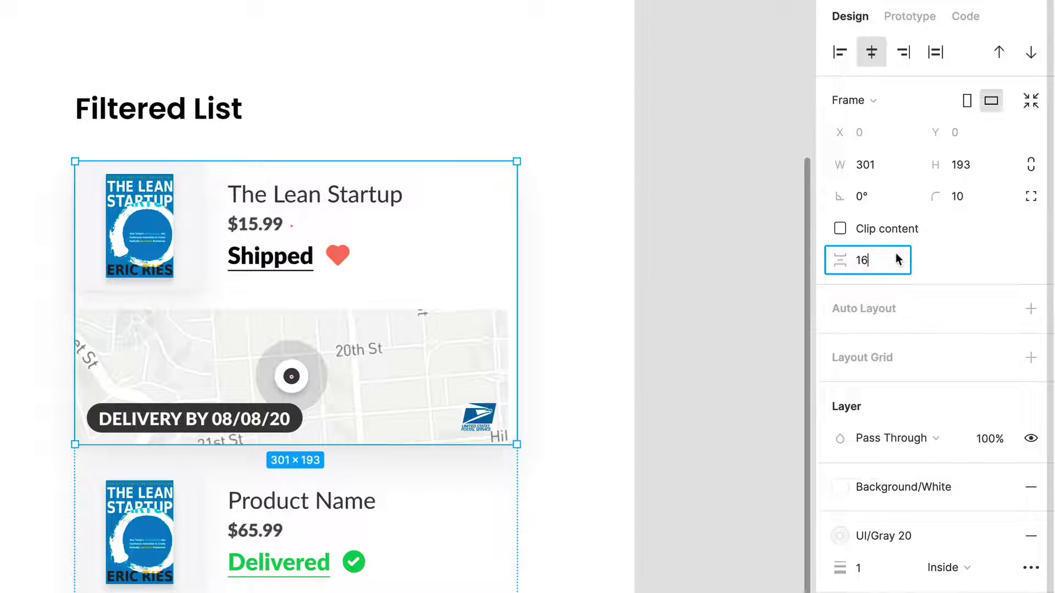
key("Return")
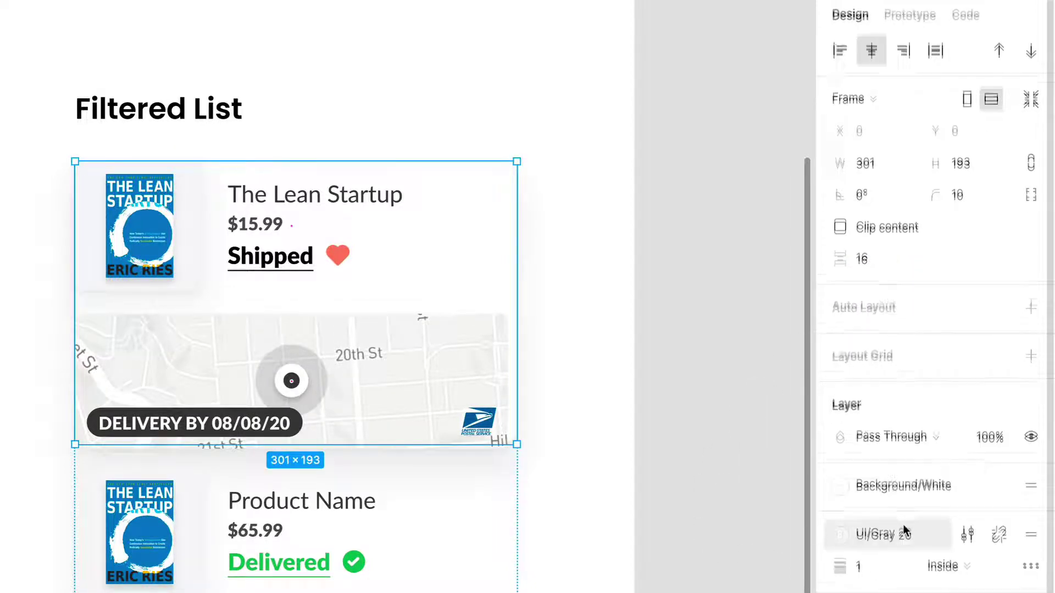
Step: Remove the Cards / Product Card Lg effect style from the Order shipped card
scroll(904, 532, "down", 1)
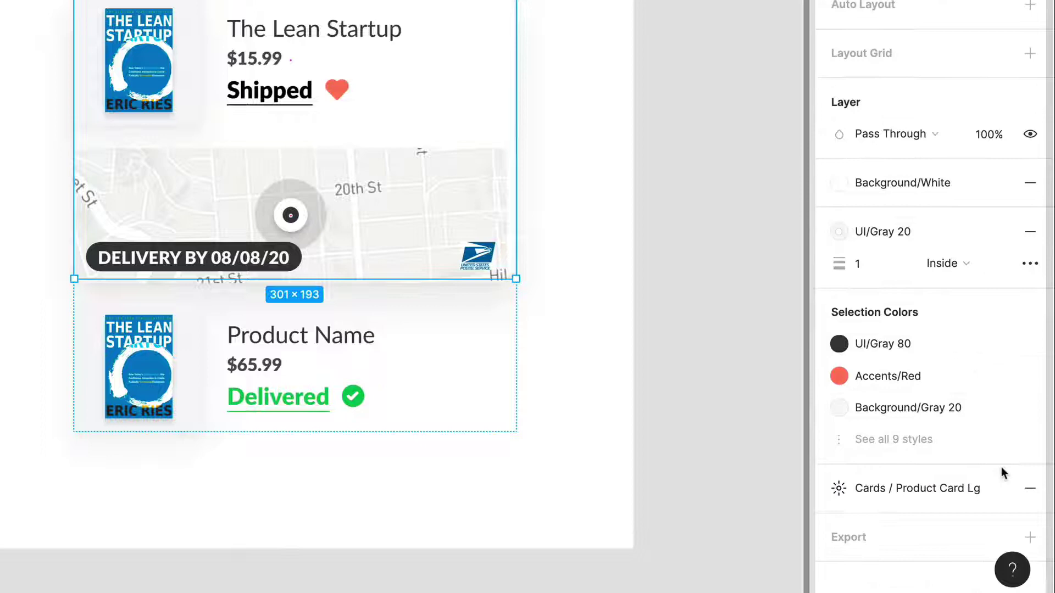
left_click(1028, 489)
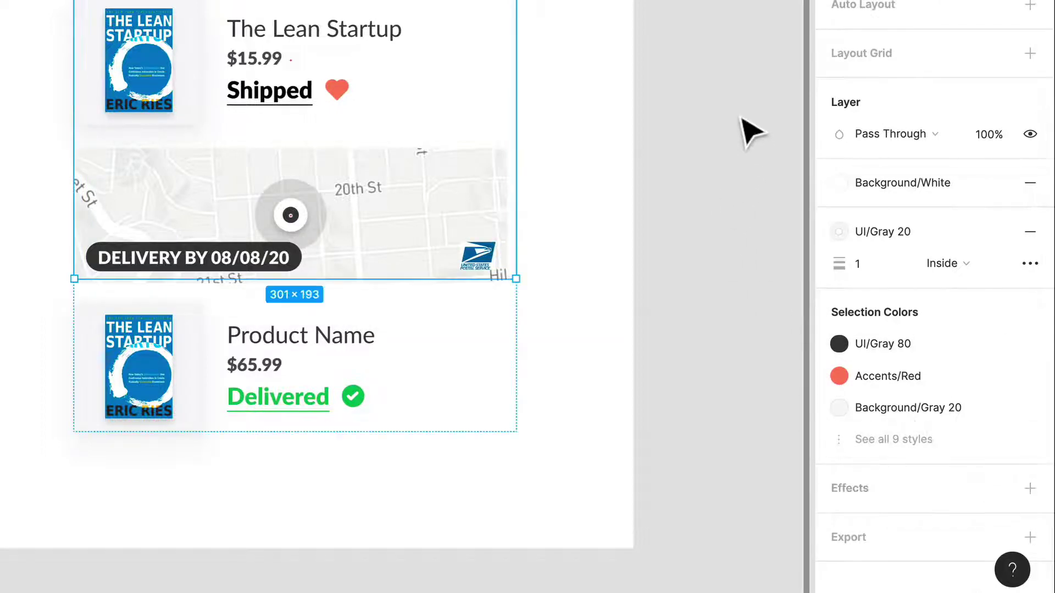
scroll(416, 201, "up", 5)
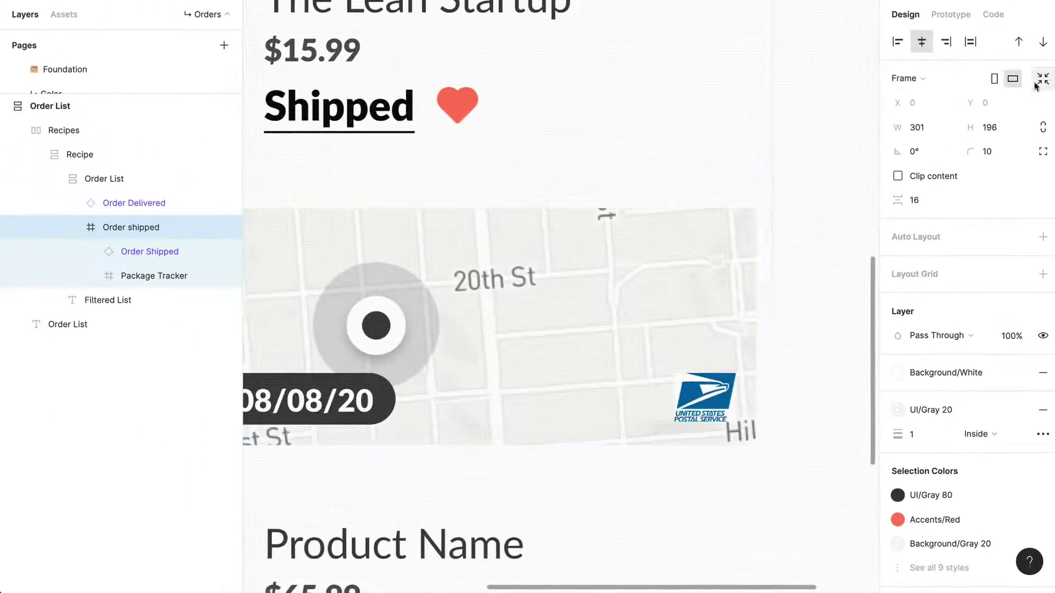
scroll(385, 126, "down", 2)
scroll(615, 363, "left", 3)
scroll(605, 324, "right", 3)
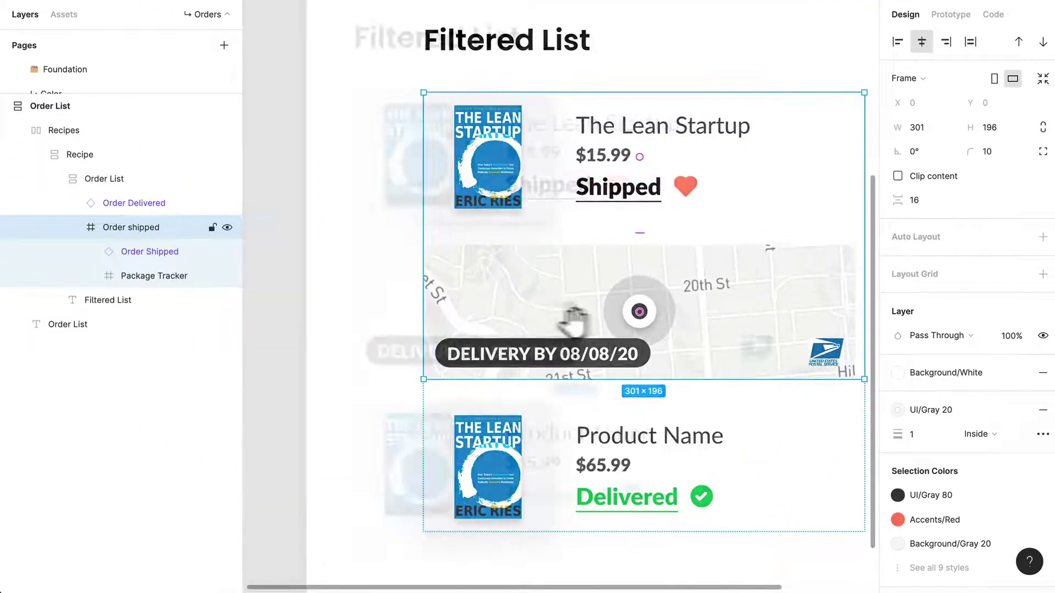
Step: Resize the Package Tracker's Map image from 298×140 to 307×144
left_click(635, 312)
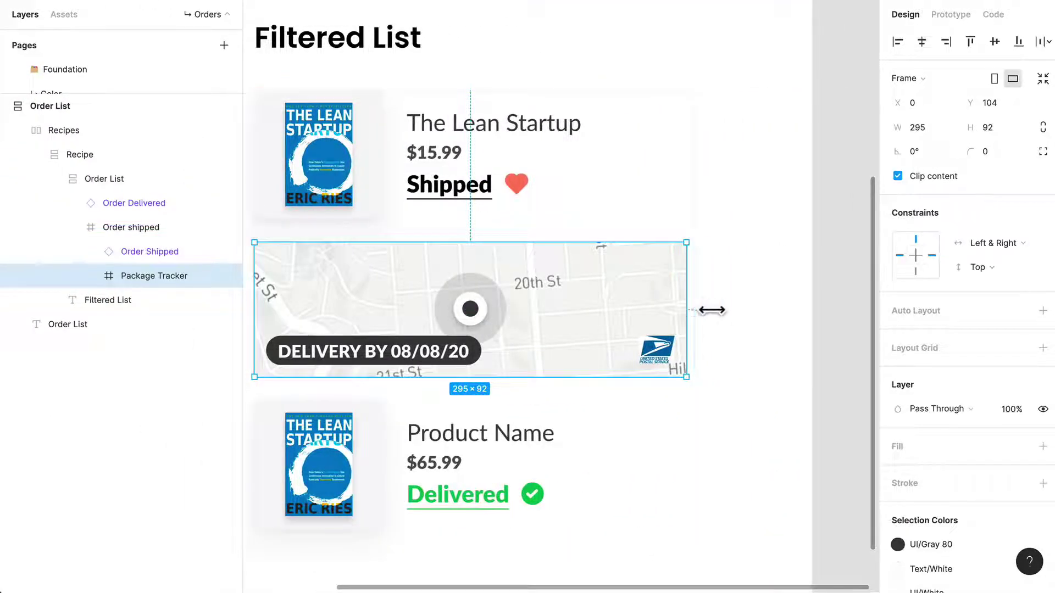
left_click(681, 291, "ctrl")
key("shift+Return")
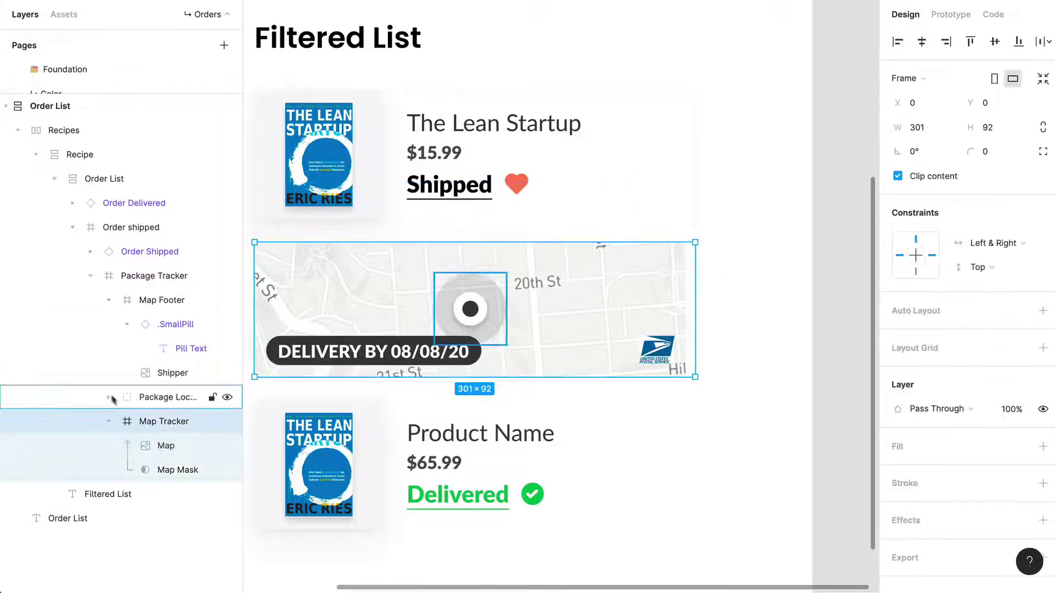
left_click(165, 446)
left_click_drag(692, 393, 705, 399)
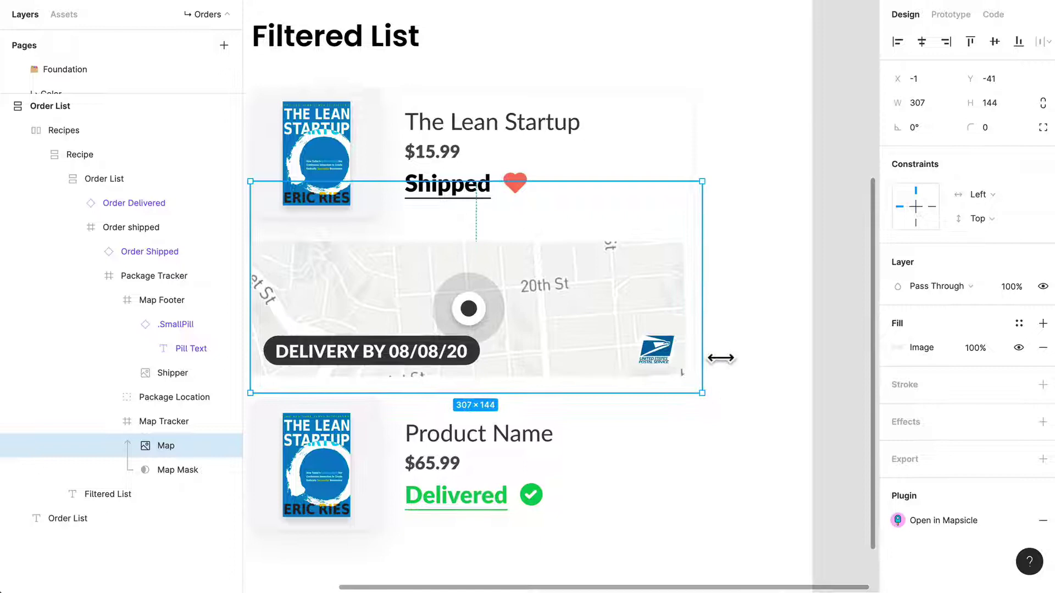
scroll(714, 357, "up", 5)
scroll(718, 358, "down", 8)
Step: Remove the gray outline stroke from the Order shipped card
left_click(758, 188)
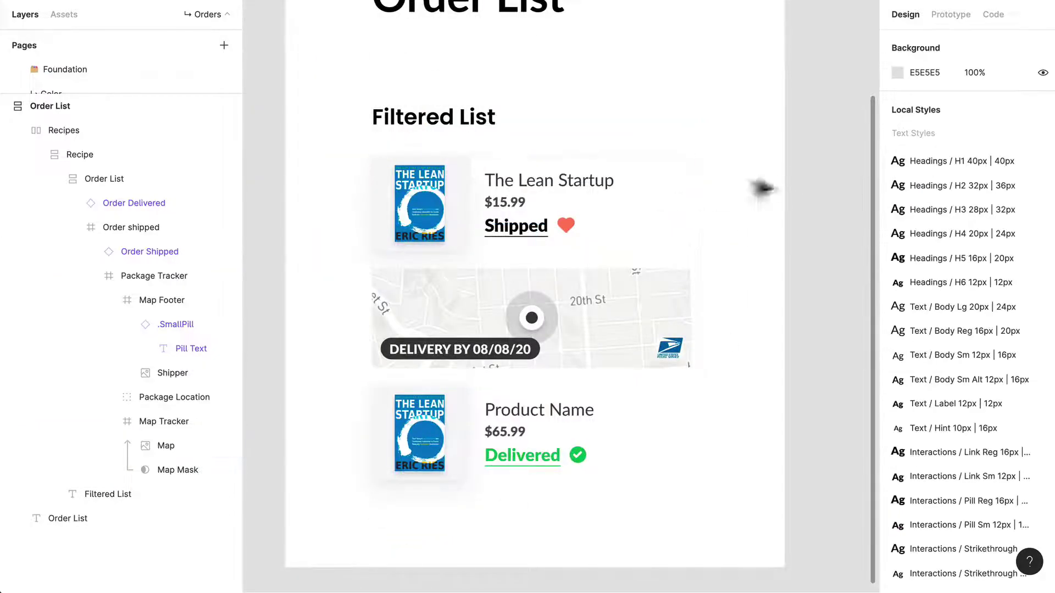
left_click(657, 200)
double_click(658, 201)
left_click(657, 201)
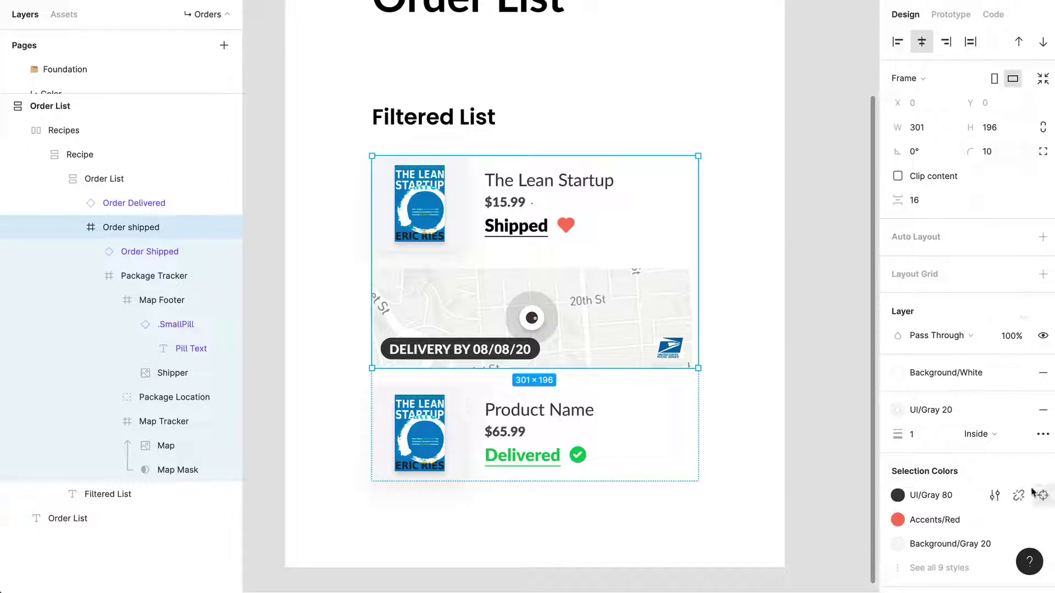
left_click(1042, 411)
left_click(833, 245)
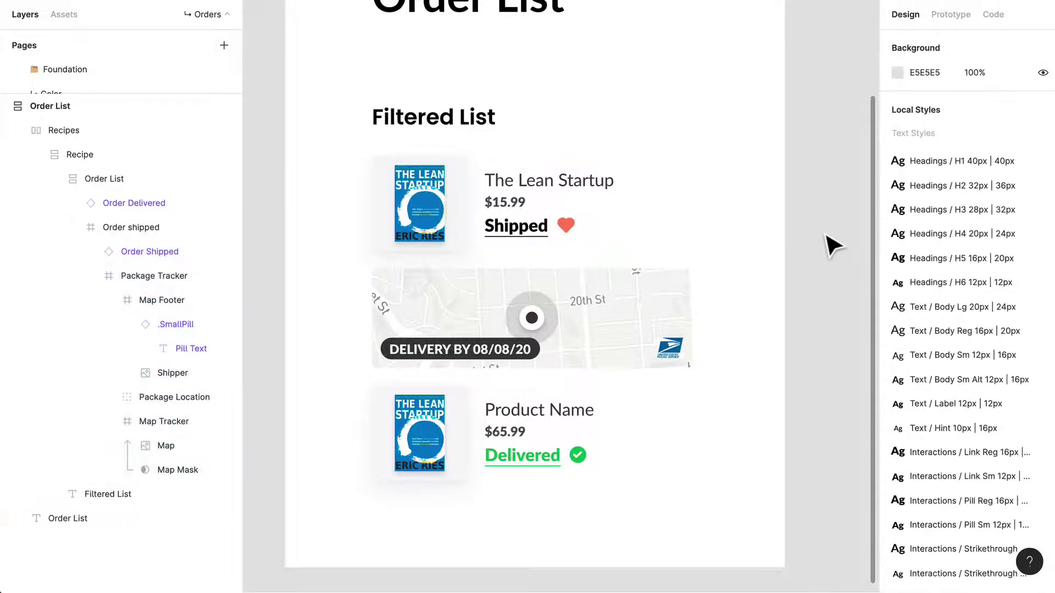
Step: Set the Order List's spacing between cards to 24
left_click(657, 358)
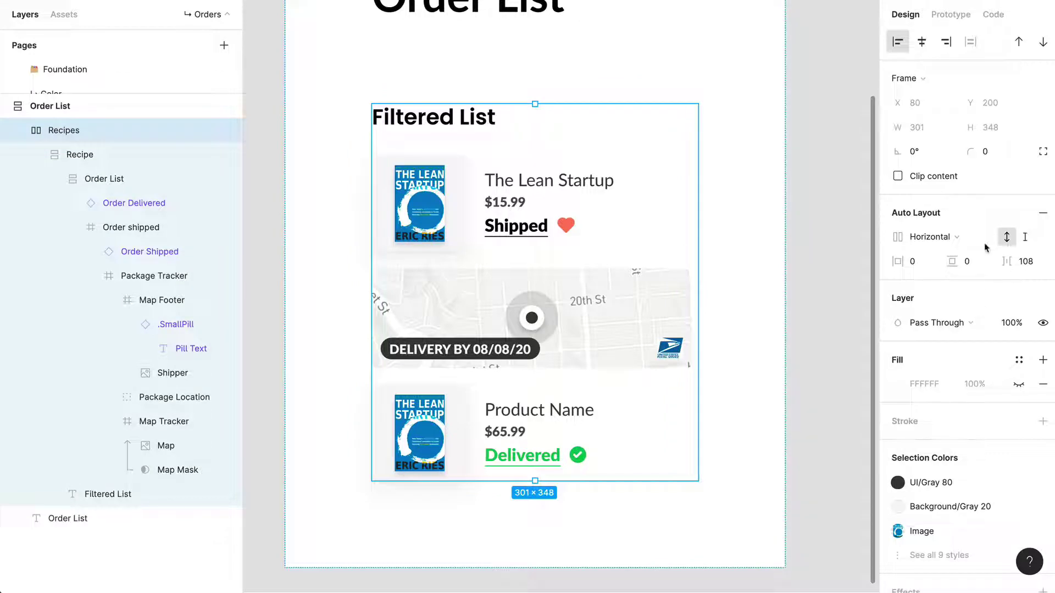
double_click(560, 240)
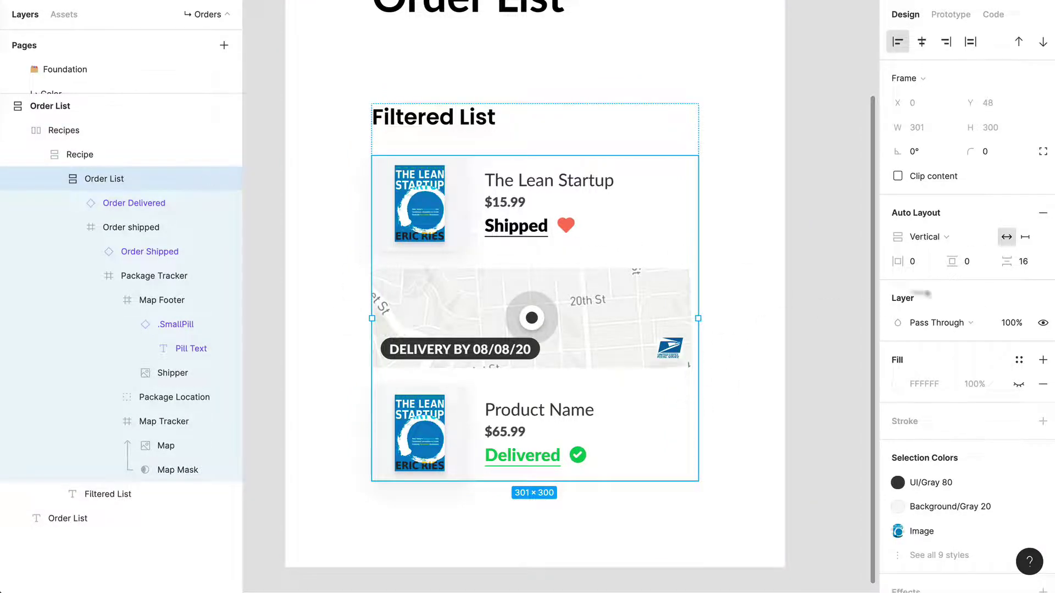
left_click(1022, 254)
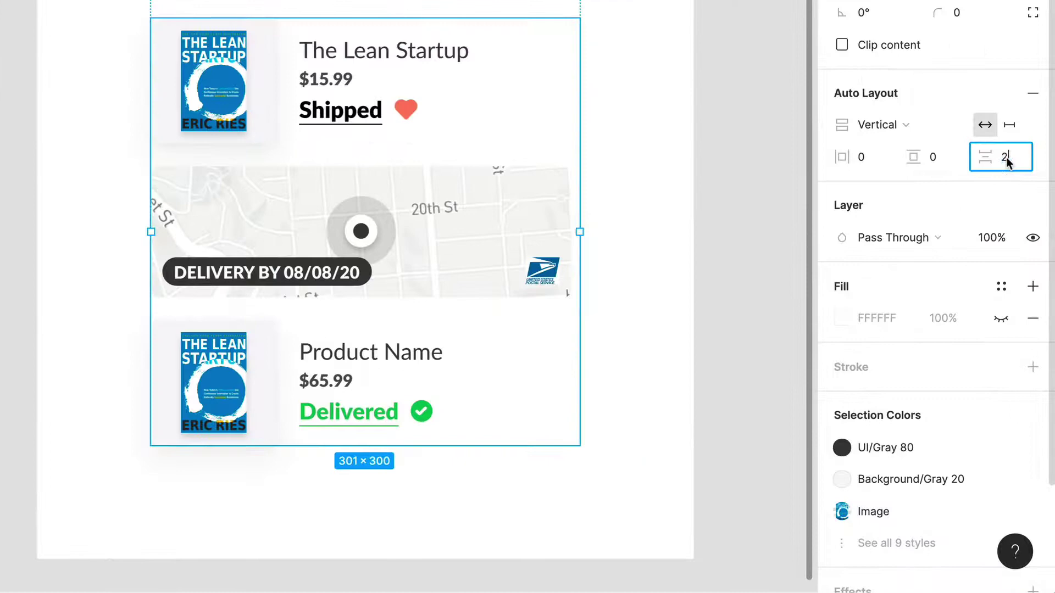
key("Return")
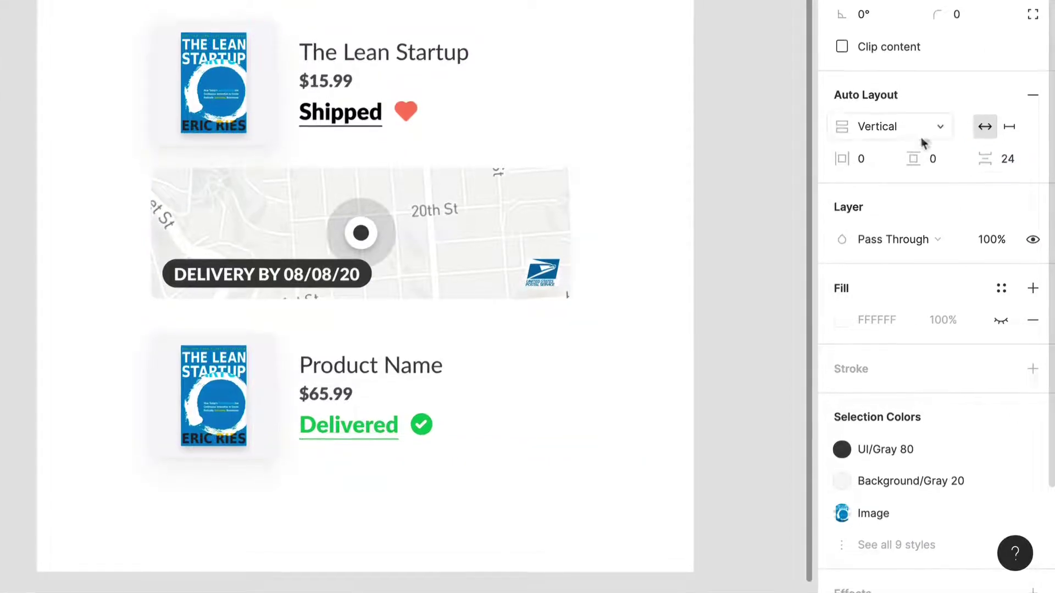
Step: Set the Order shipped card's inner item spacing to 8
scroll(430, 202, "up", 3)
left_click(432, 204)
left_click(875, 160)
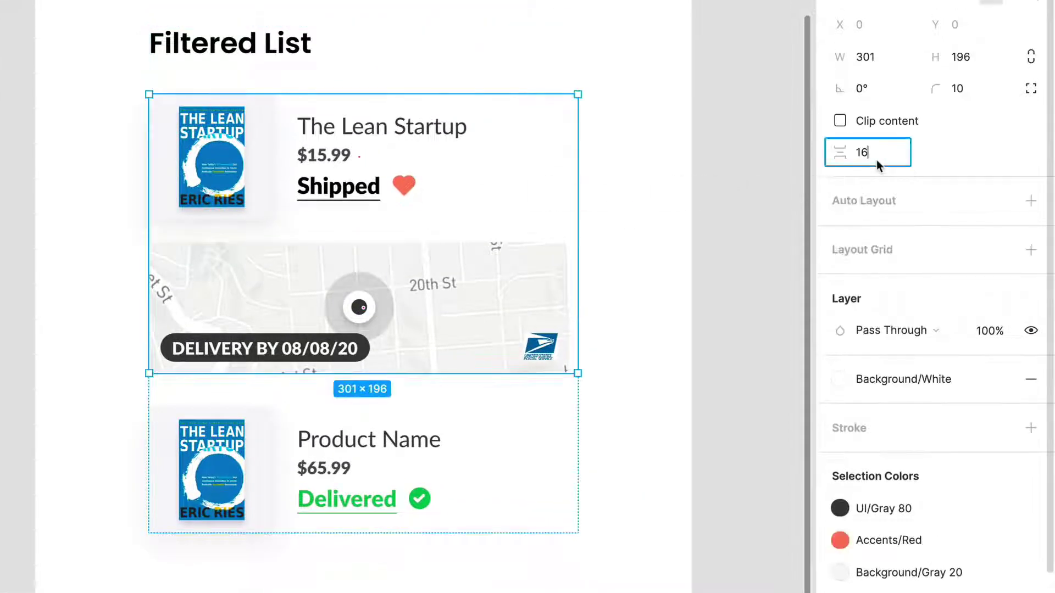
type("8")
key("Return")
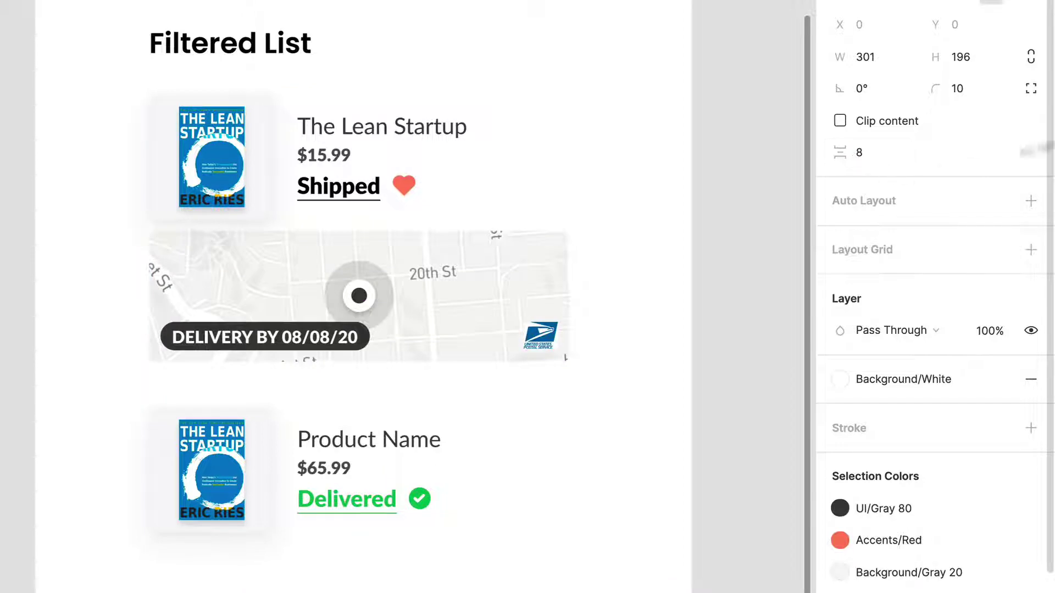
left_click(708, 169)
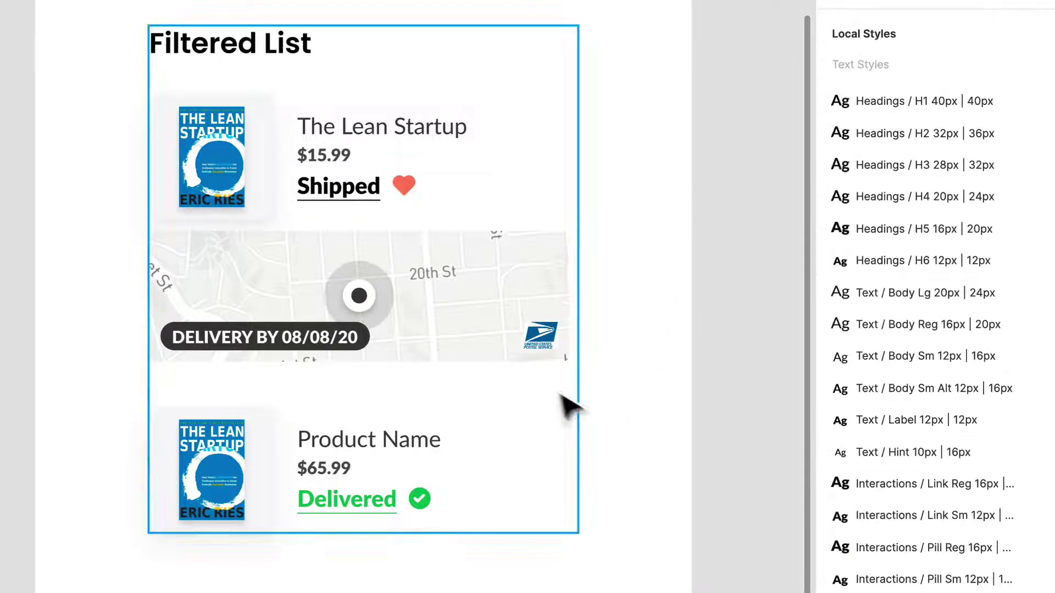
Step: Paste a second Order Delivered card into the Order List
left_click(463, 330)
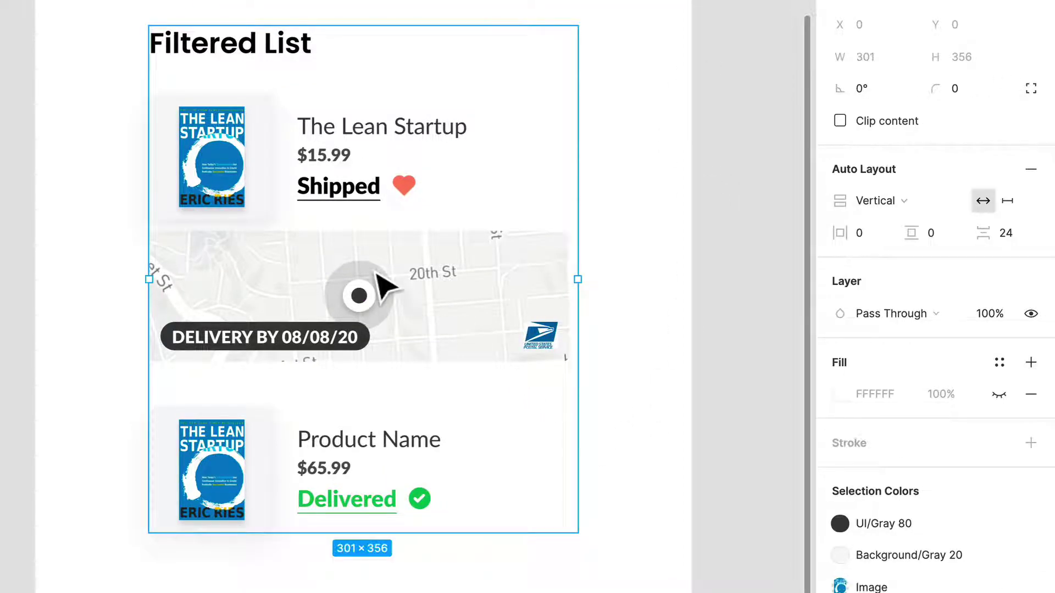
left_click(682, 259)
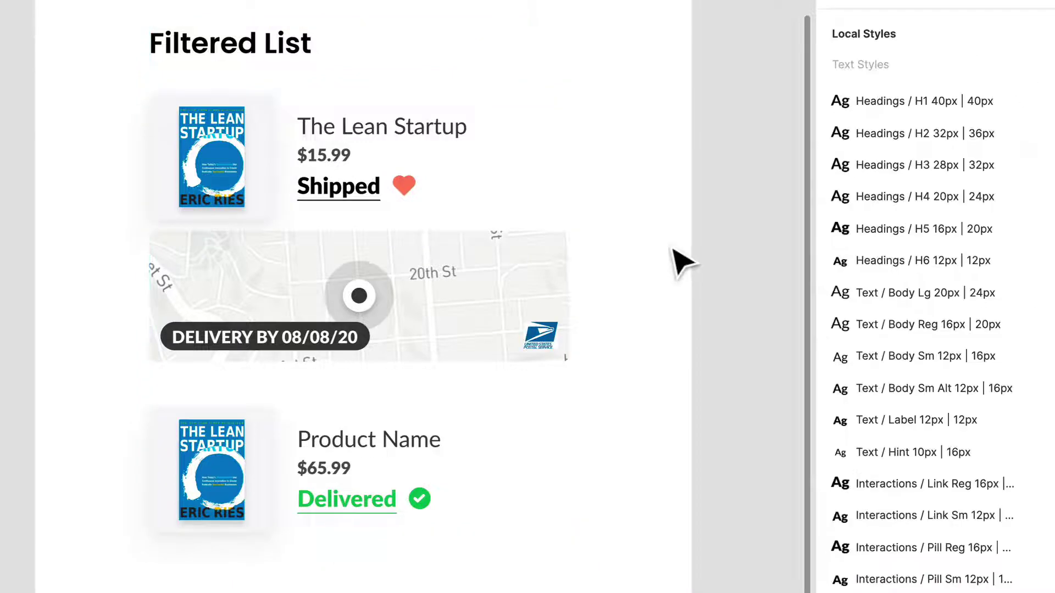
left_click(379, 468)
double_click(381, 467)
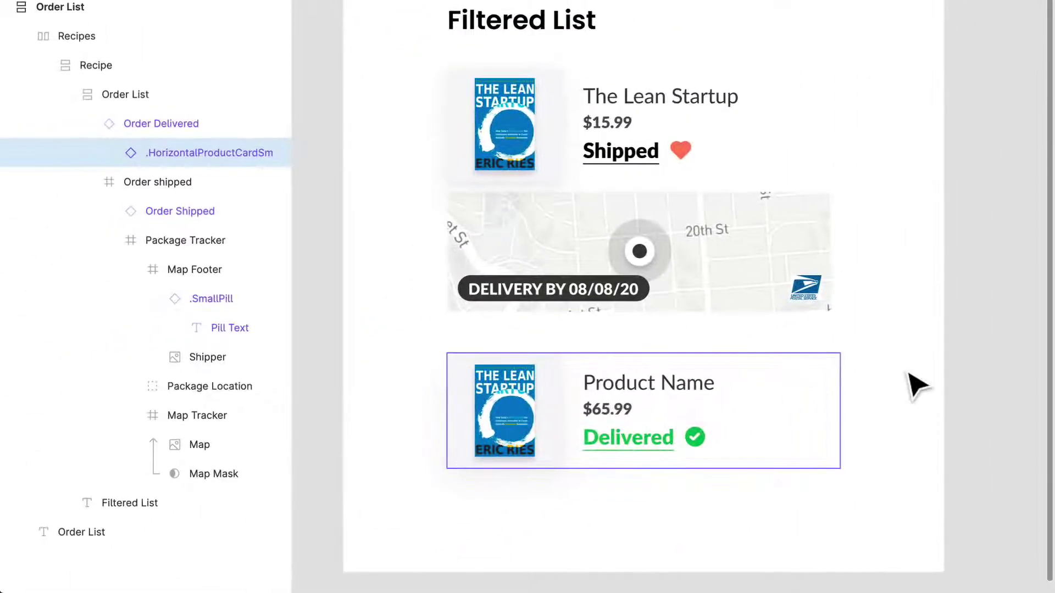
left_click(161, 127)
key("super+v")
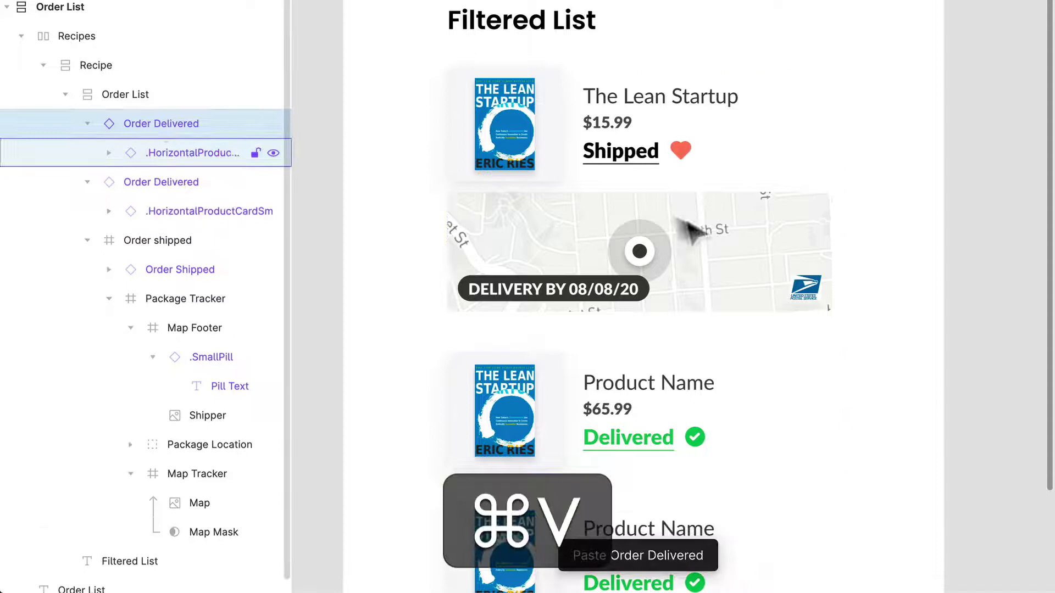
Step: Alt-drag a duplicate of the Filtered List heading just below the original
left_click(937, 381)
scroll(938, 385, "down", 3)
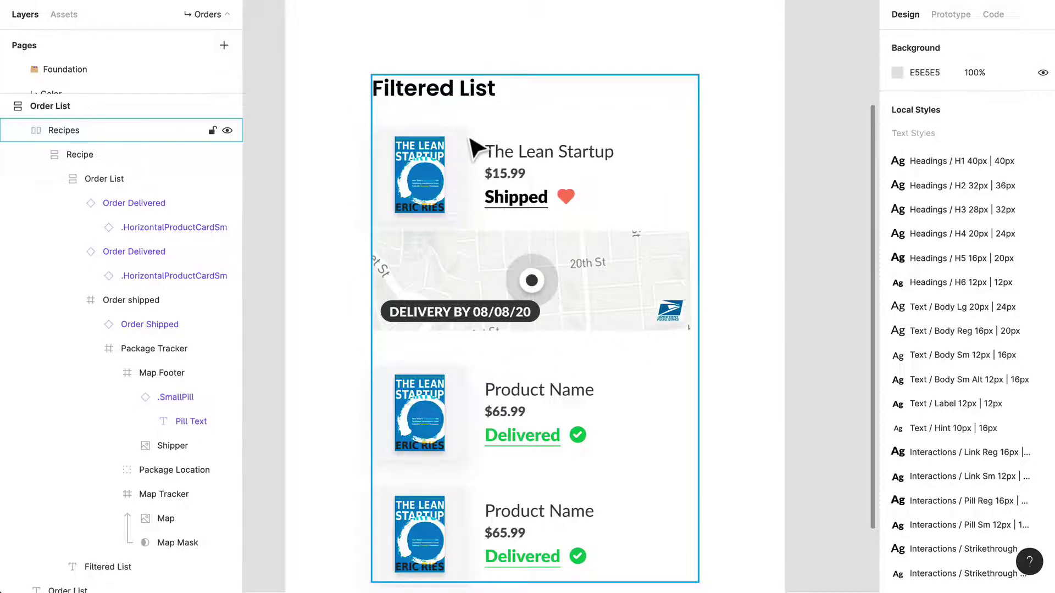
left_click_drag(473, 96, 475, 130, "alt")
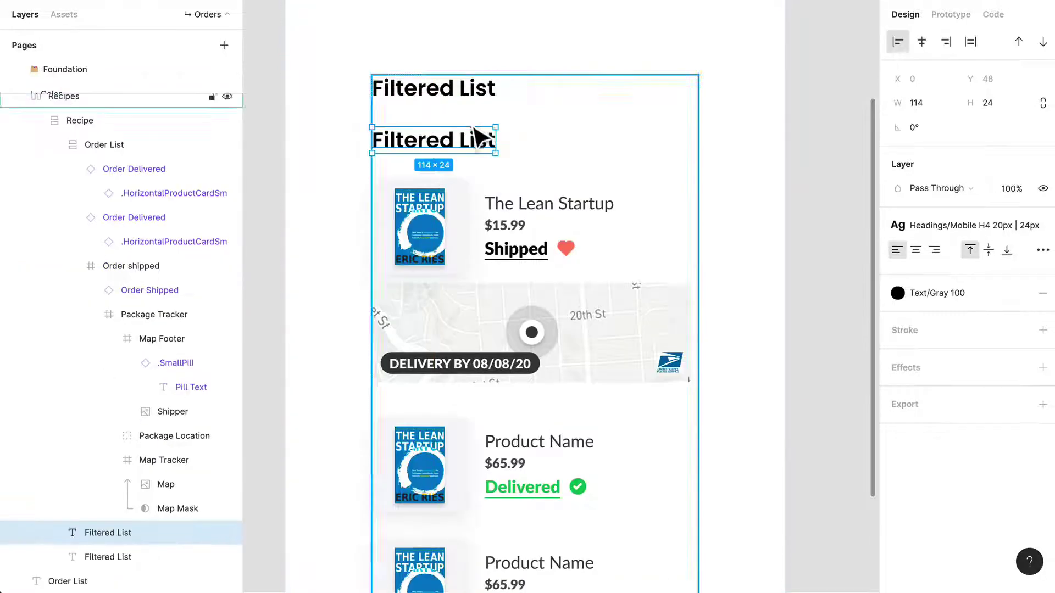
Step: Apply the Headings / H4 20px | 24px text style to the copied heading
left_click(939, 226)
scroll(949, 378, "down", 5)
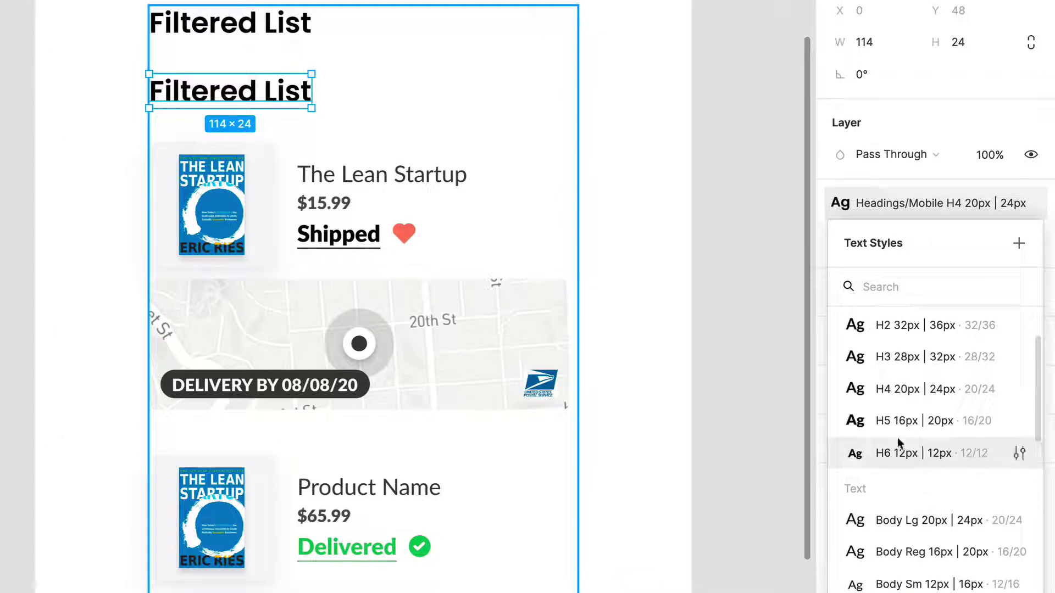
left_click(903, 400)
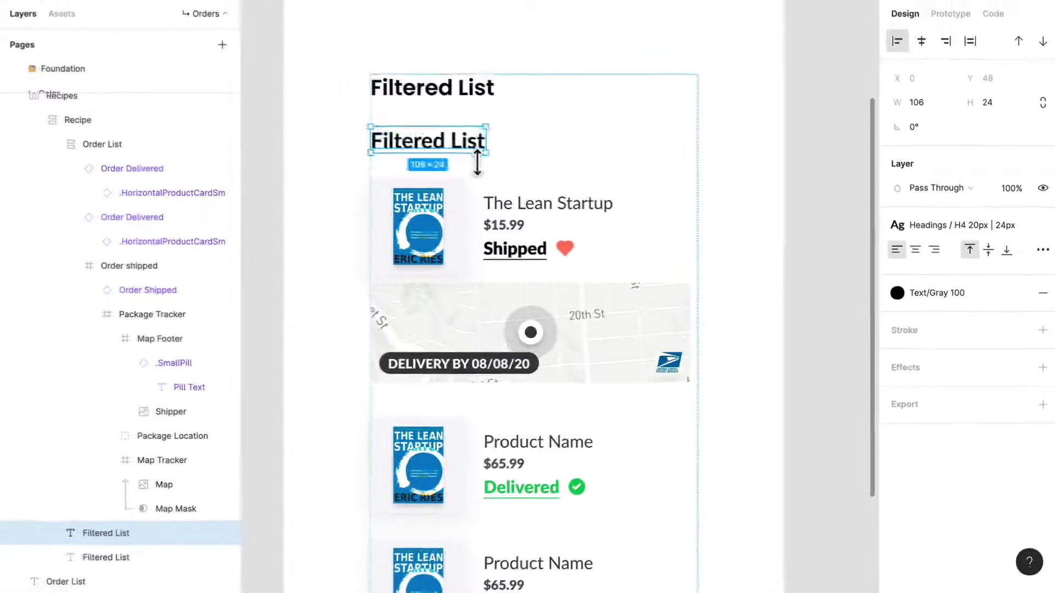
Step: Change the copied heading's text to 'Last 3 months'
double_click(459, 132)
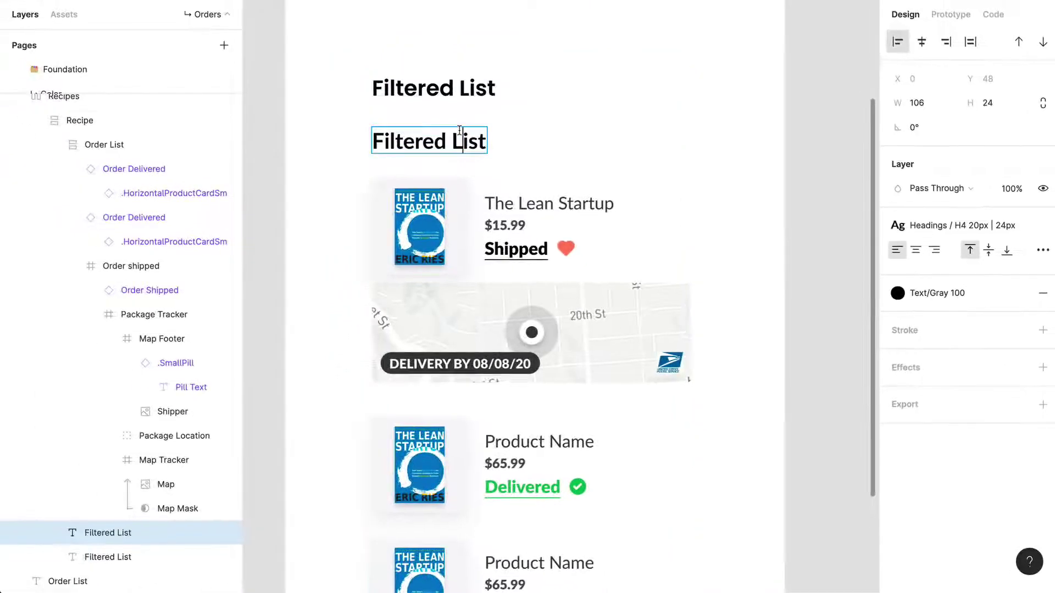
key("ctrl+a")
type("Las")
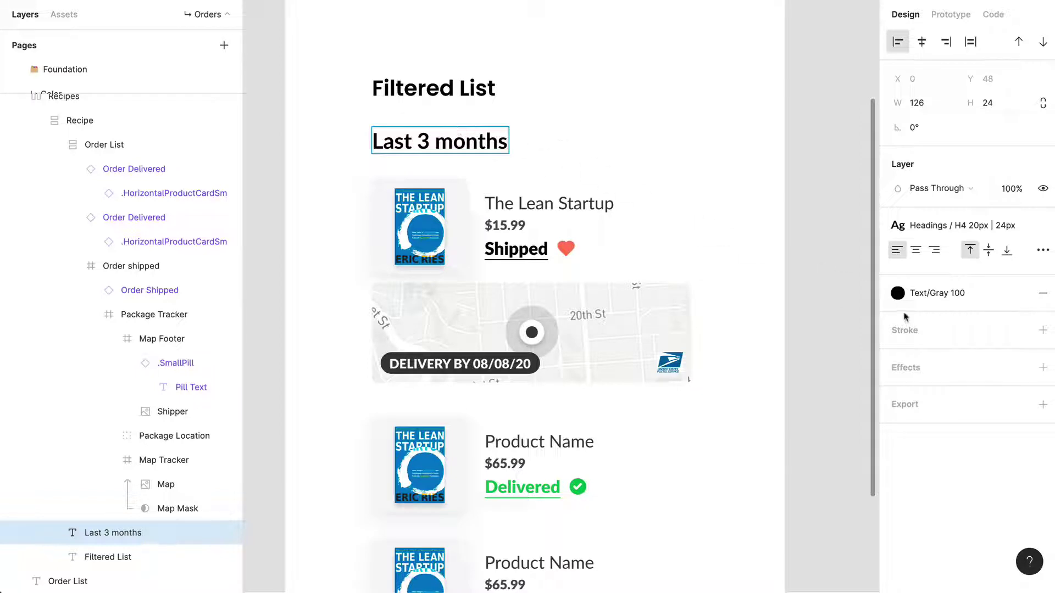
left_click(897, 293)
key("Escape")
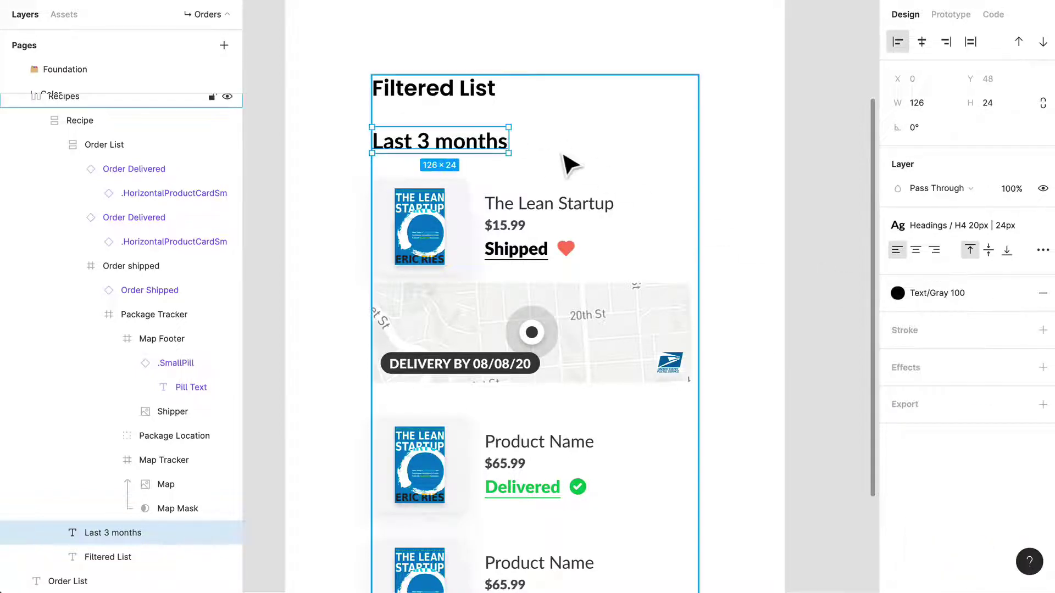
scroll(558, 176, "up", 3)
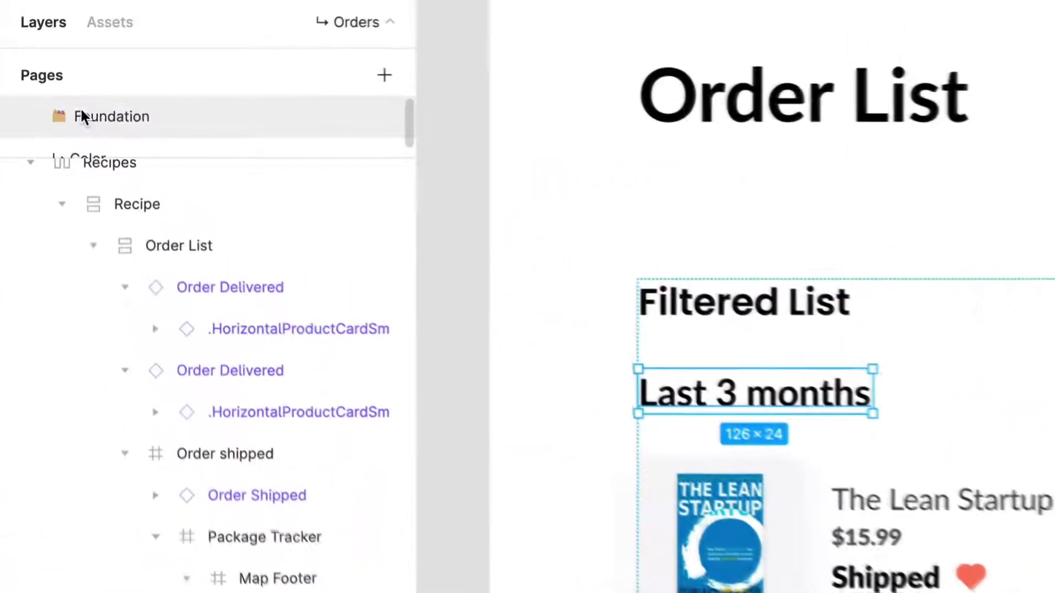
Step: Drag a Default Checkbox / Pill Grow pill from Assets below the Filtered List heading
left_click(144, 23)
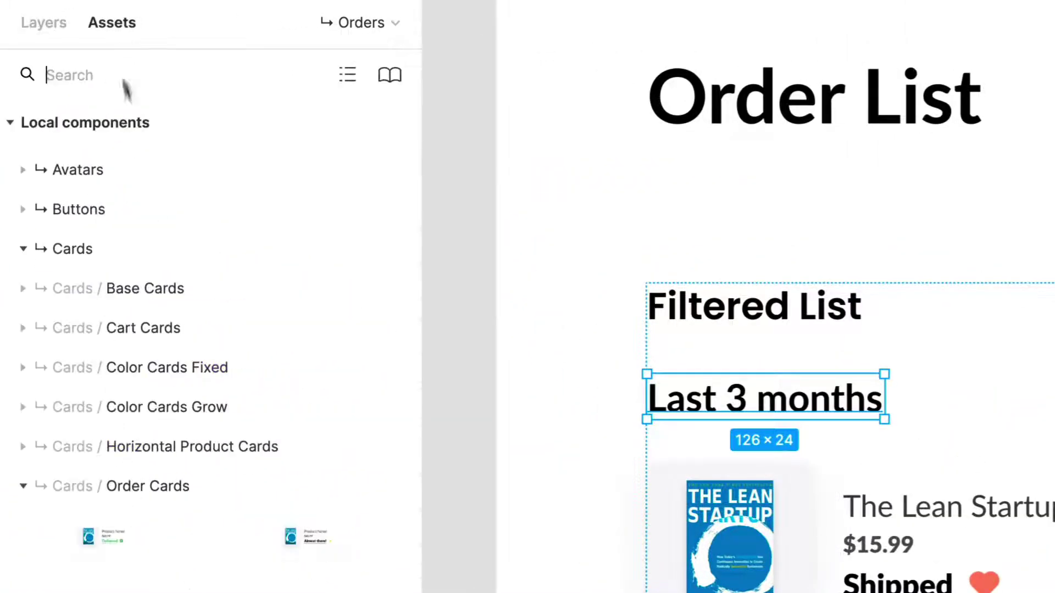
left_click(165, 483)
left_click(146, 257)
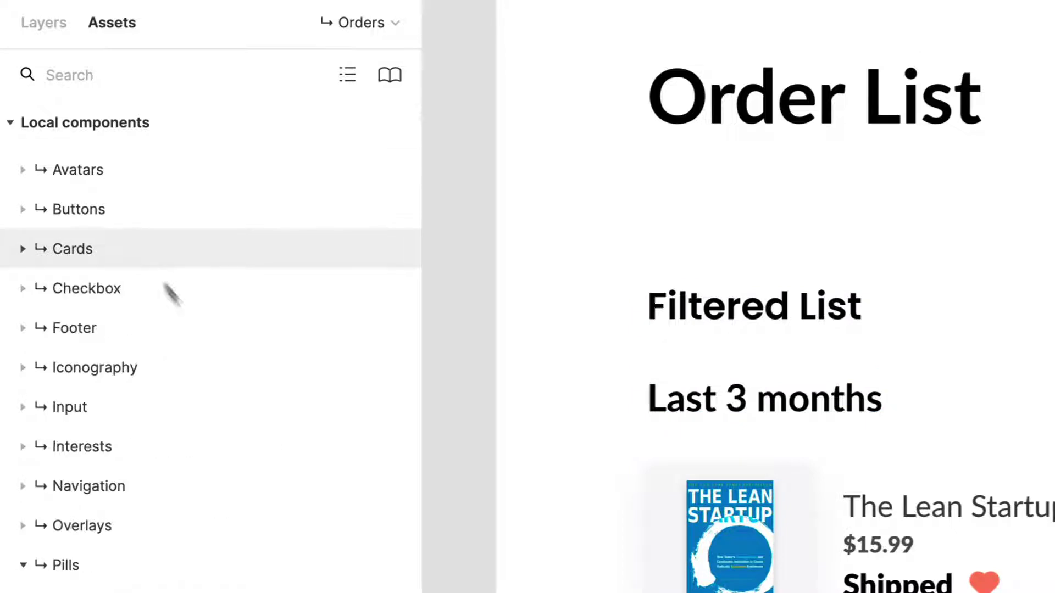
left_click(189, 284)
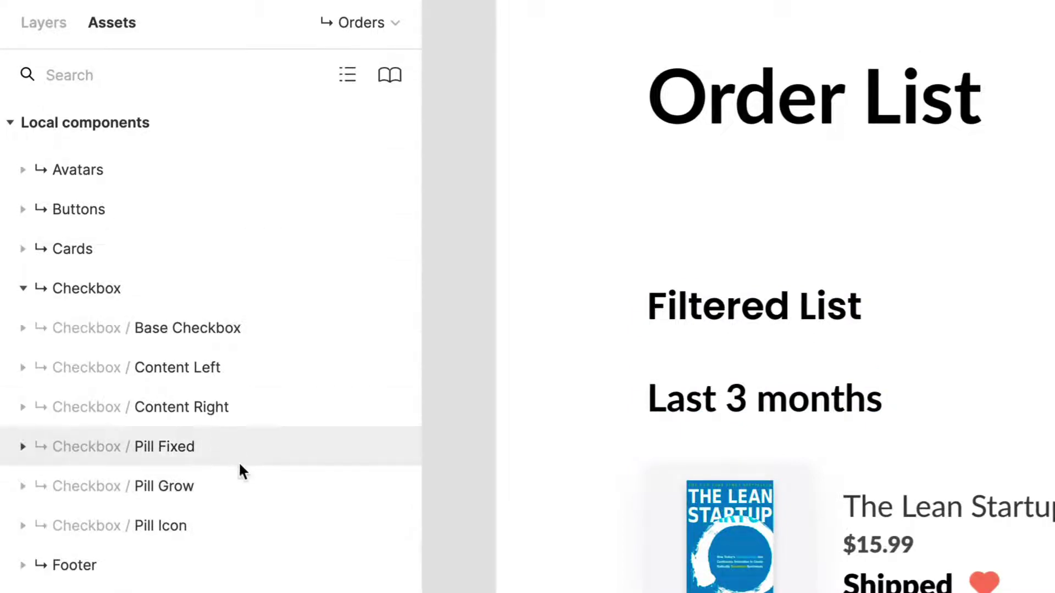
left_click(235, 481)
left_click_drag(264, 460, 915, 285)
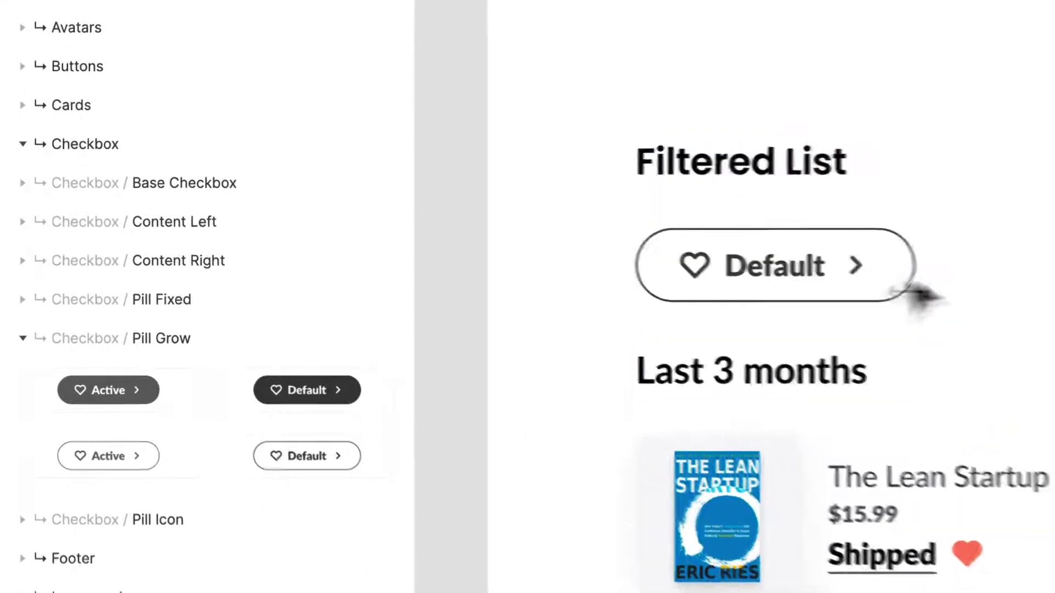
Step: Relabel the pill 'Filters' and delete its trailing arrow icon
double_click(453, 239)
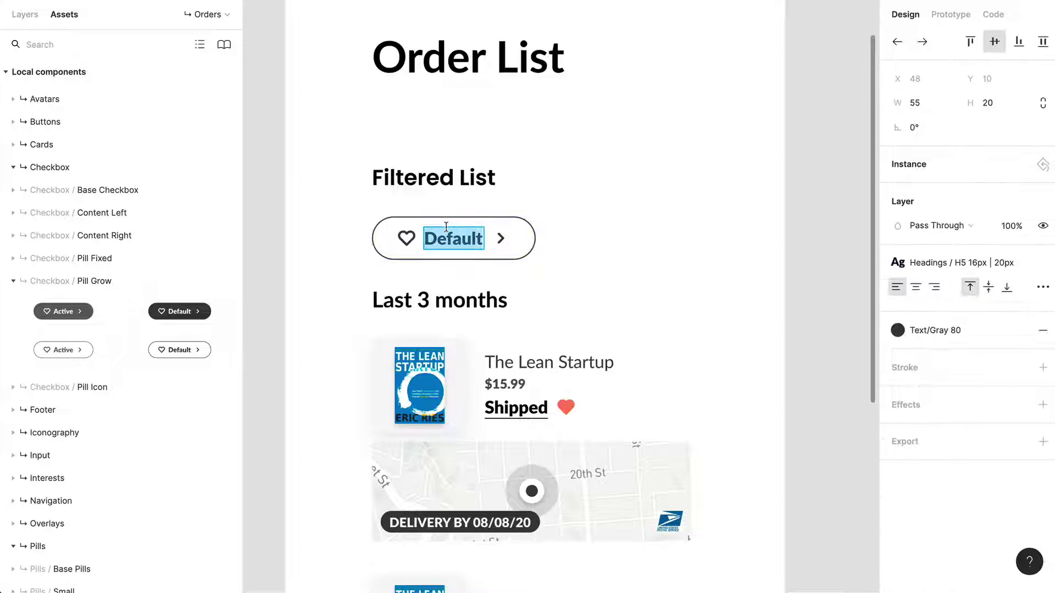
type("Filters")
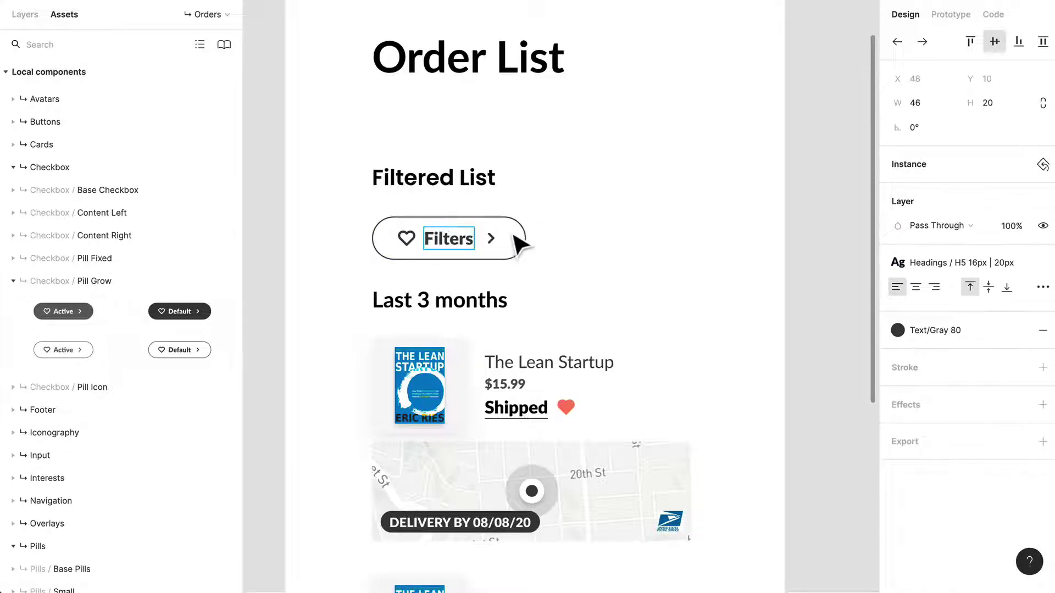
left_click(506, 249)
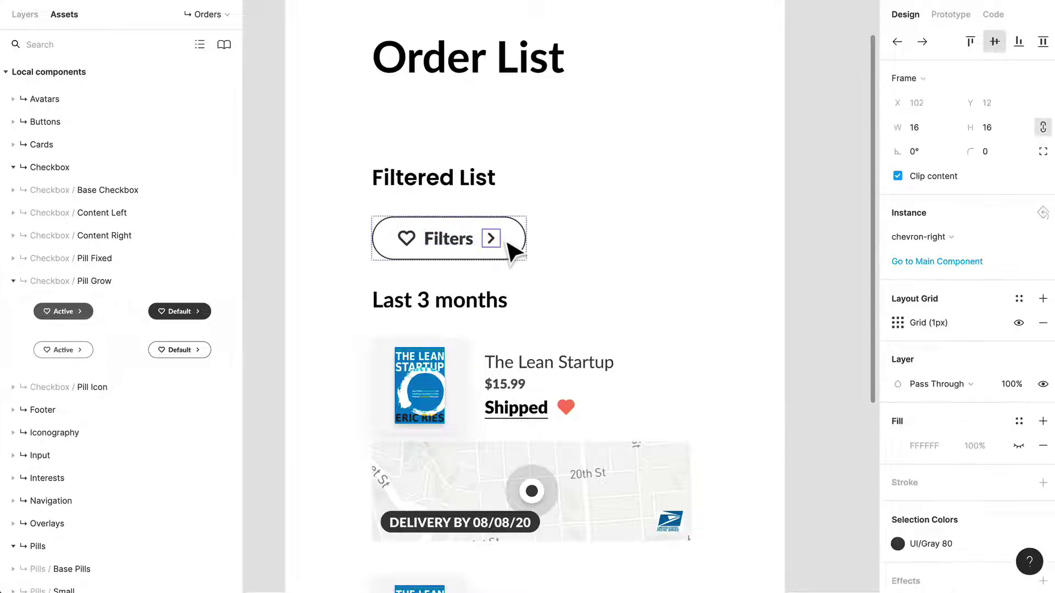
key("Delete")
Step: Delete the heart icon from the Filters pill
left_click(417, 245)
left_click(415, 253)
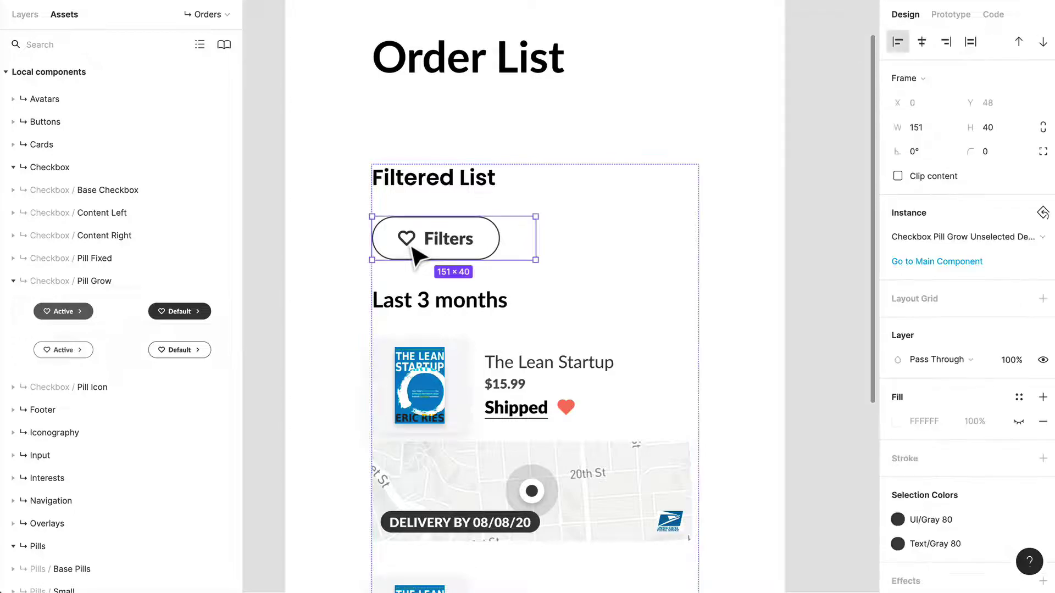
left_click(412, 250)
left_click(416, 241)
key("Delete")
left_click(500, 250)
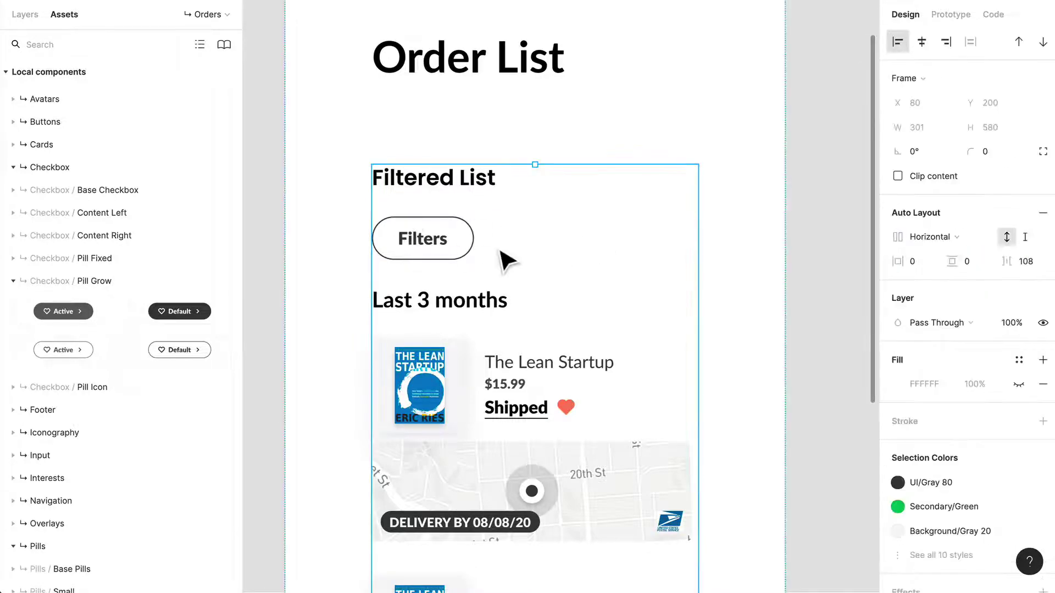
left_click(443, 252)
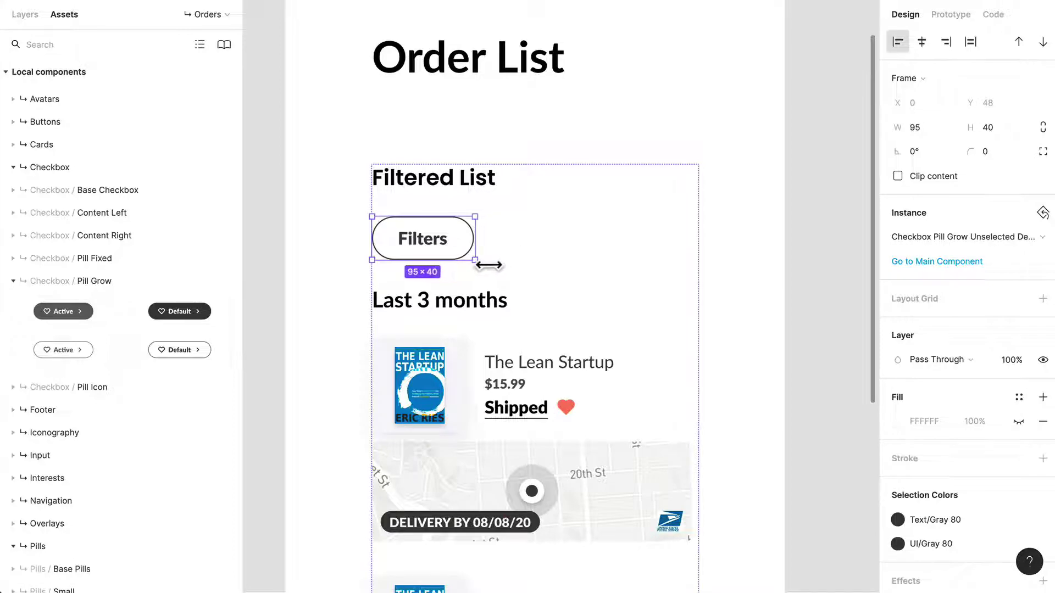
Step: Frame the Last 3 months heading and Filters pill as 'Filters', aligned left
scroll(488, 265, "up", 5)
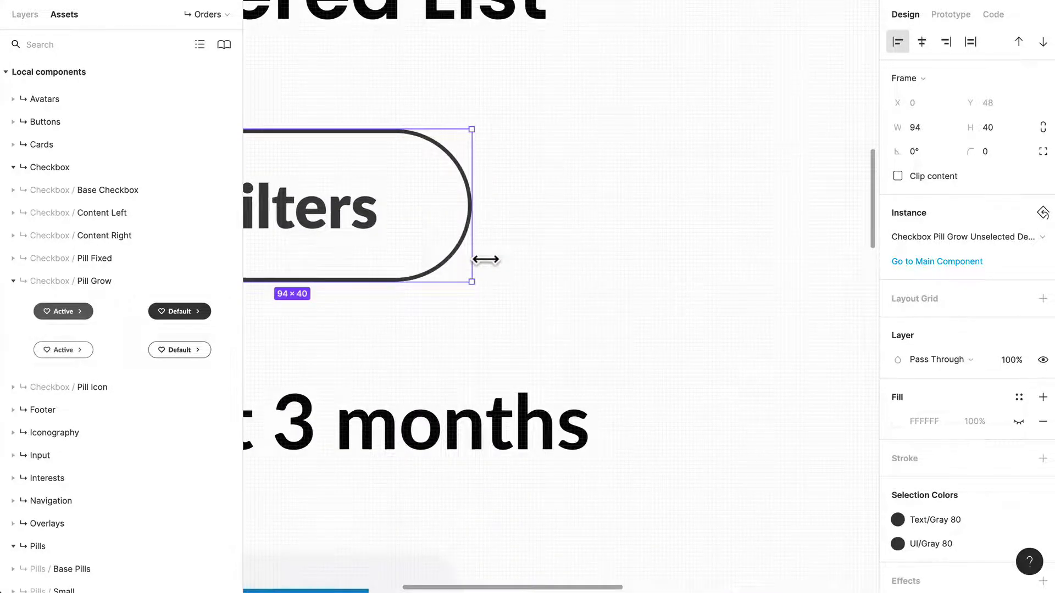
scroll(485, 259, "down", 5)
left_click(457, 342, "shift")
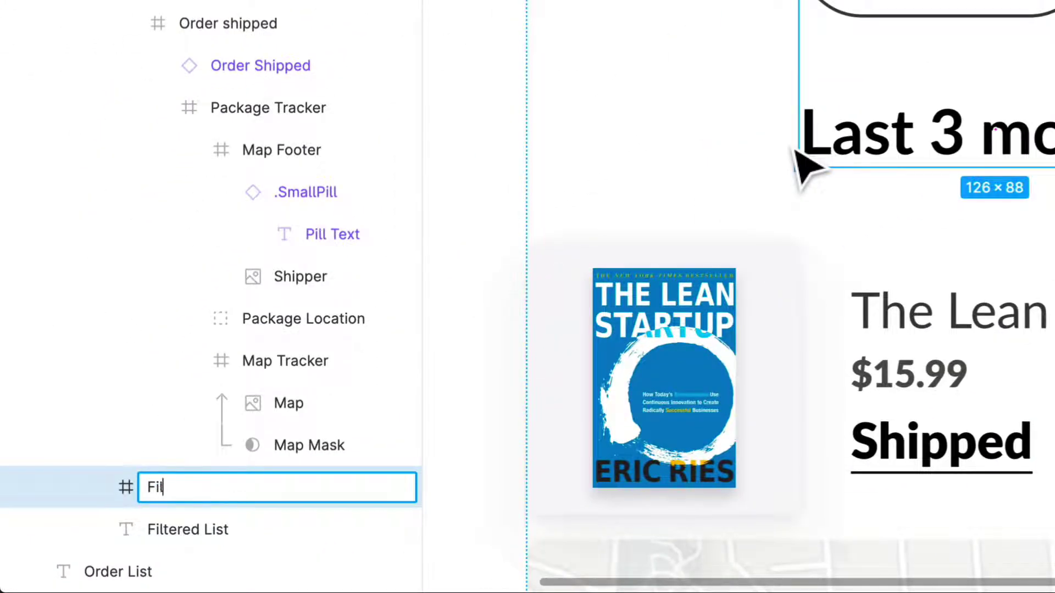
key("Return")
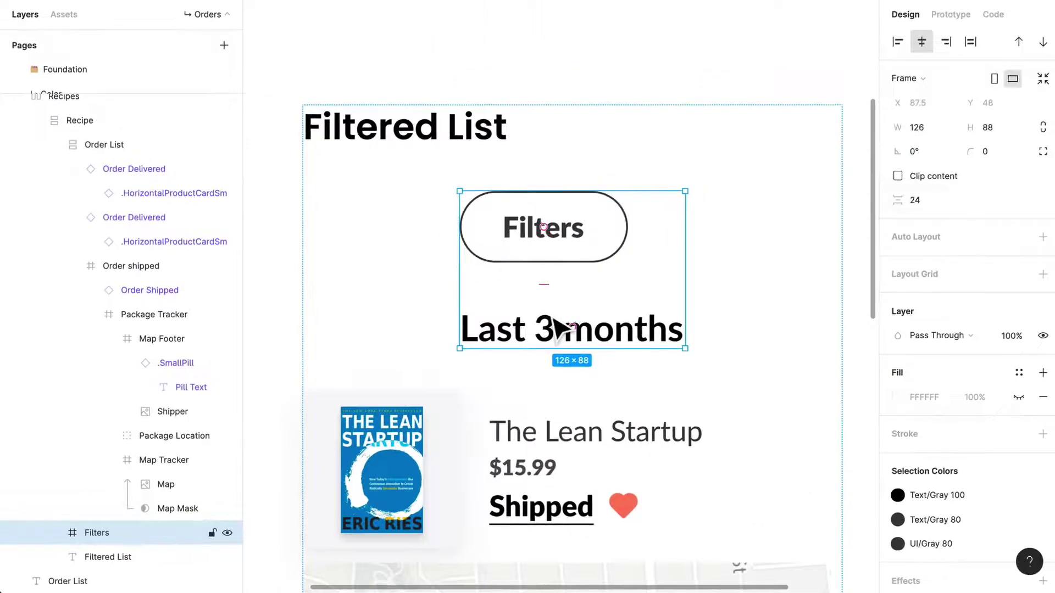
key("alt+a")
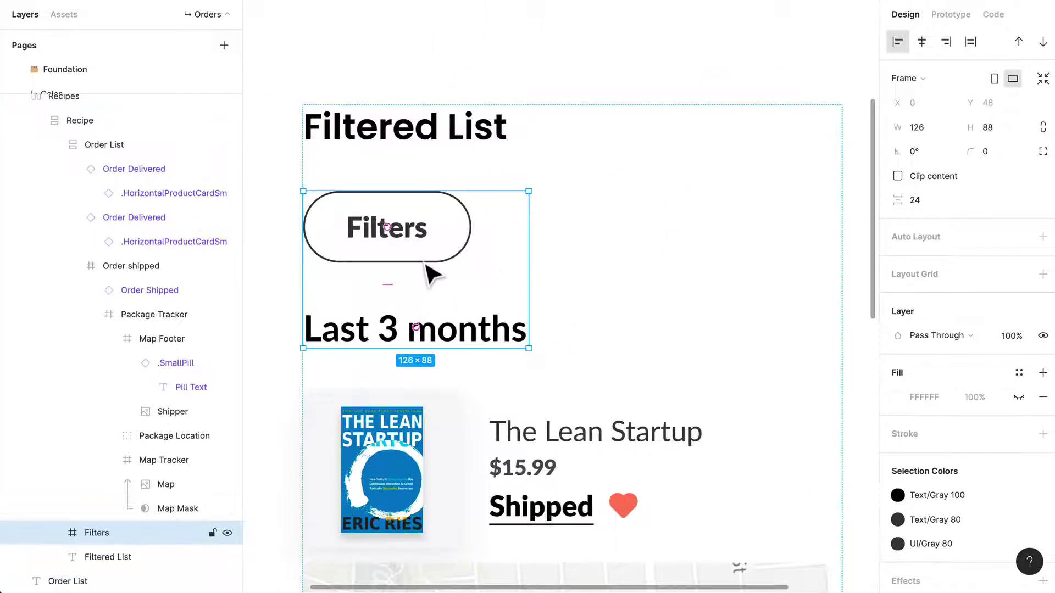
Step: Widen the Filters frame to 301, move the pill right of the heading, and centre both vertically
left_click_drag(541, 291, 840, 339)
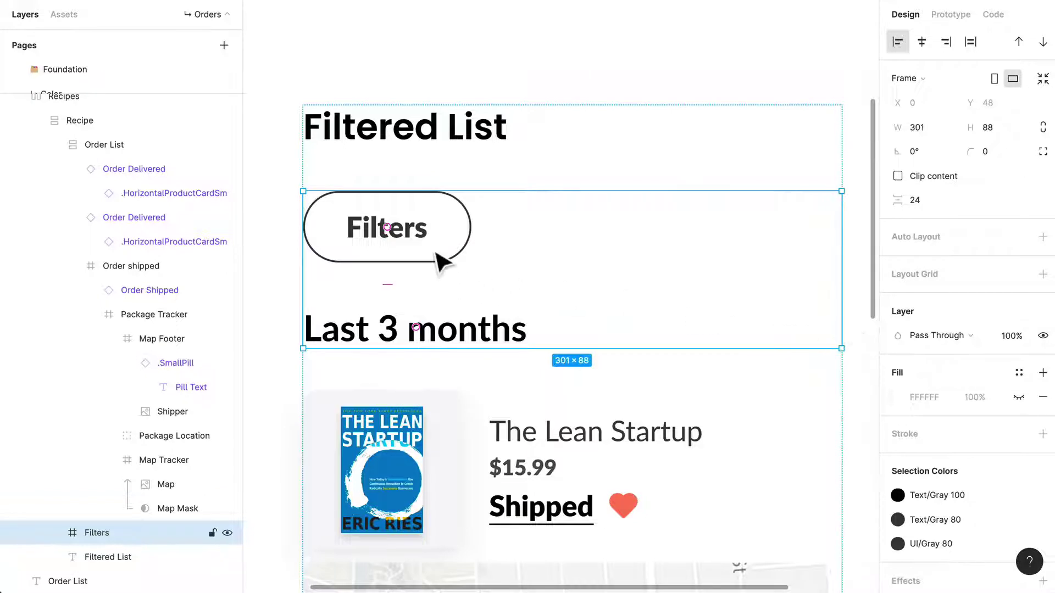
left_click_drag(439, 261, 580, 333)
left_click(301, 332)
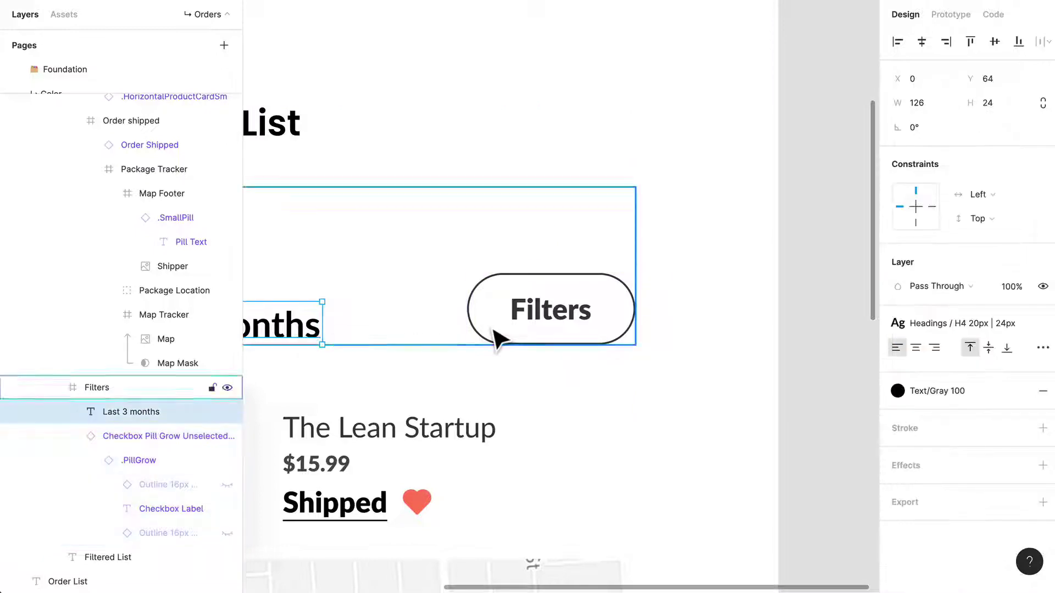
left_click(494, 330, "shift")
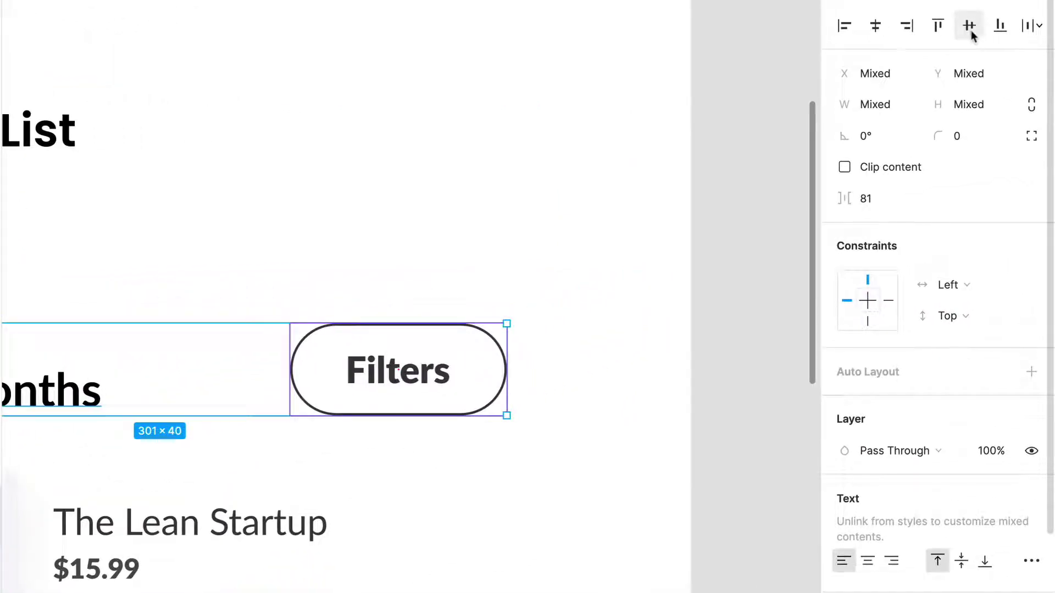
left_click(970, 34)
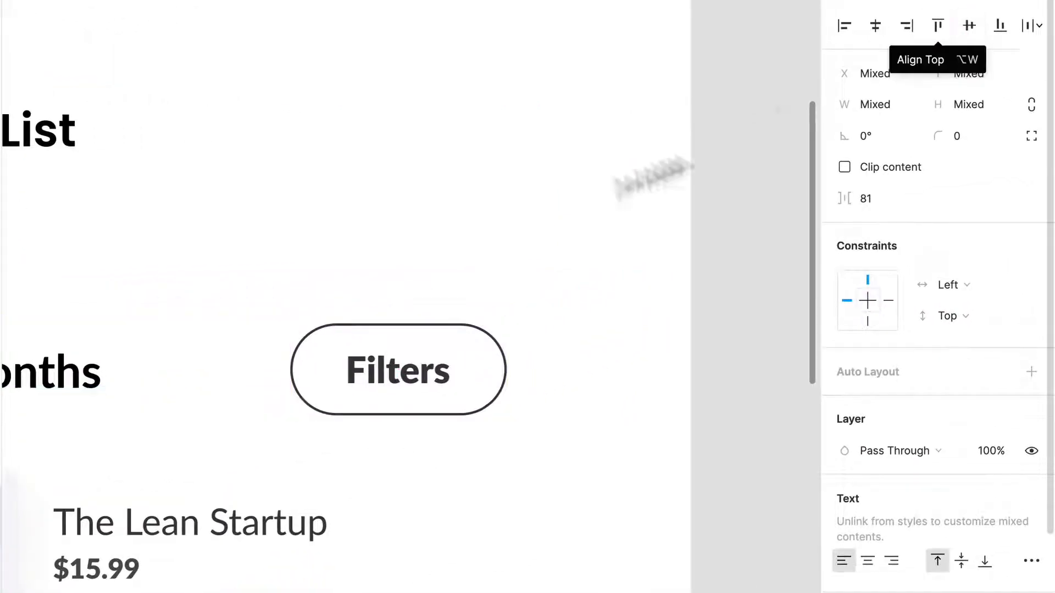
Step: Resize the Filters frame to fit its contents at 301×40
scroll(258, 406, "down", 3)
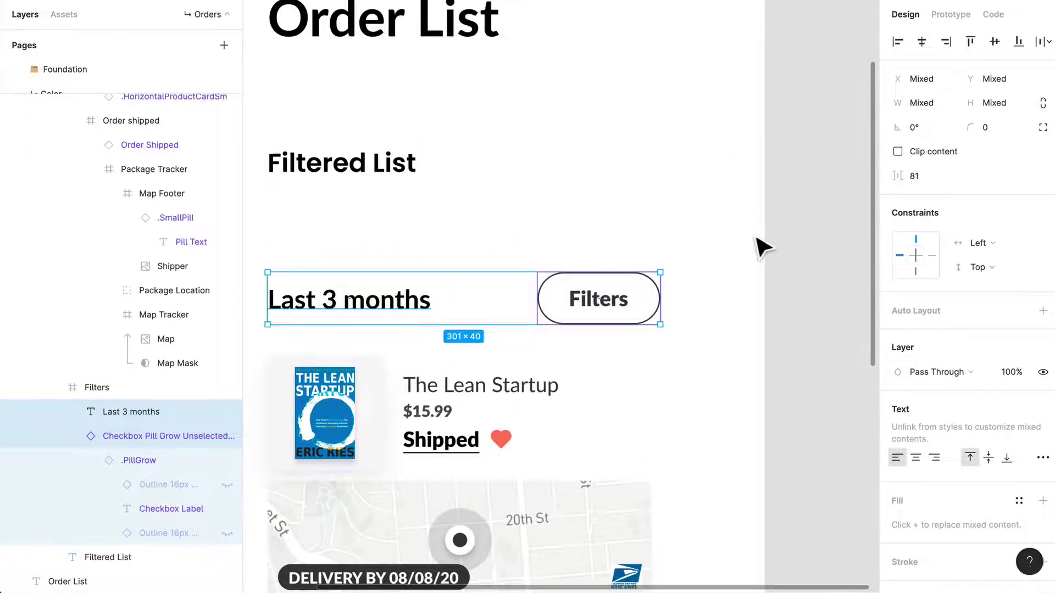
left_click(757, 239)
left_click(553, 302)
left_click(554, 302)
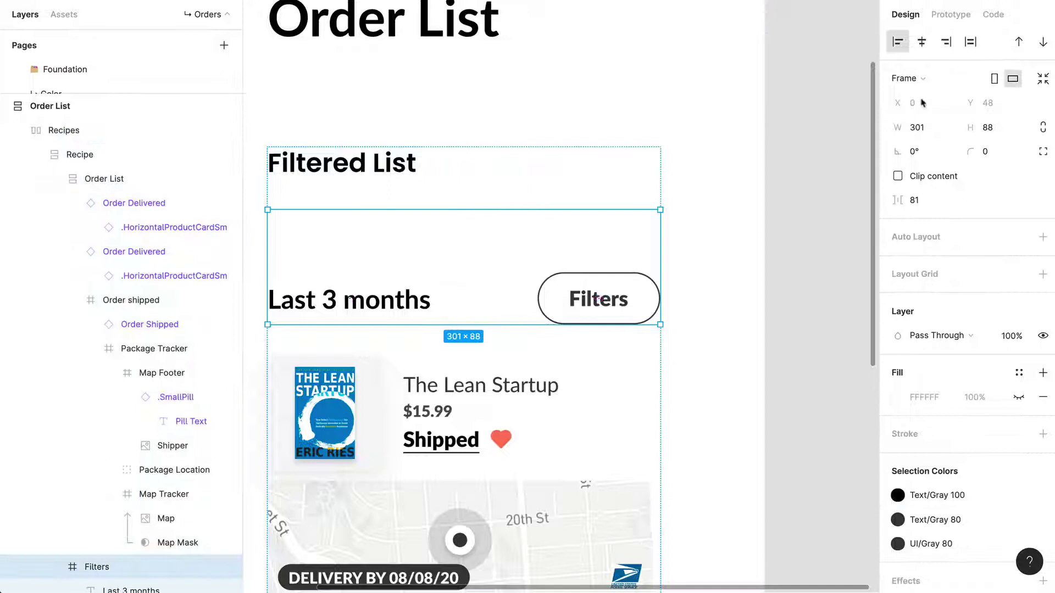
left_click(1038, 78)
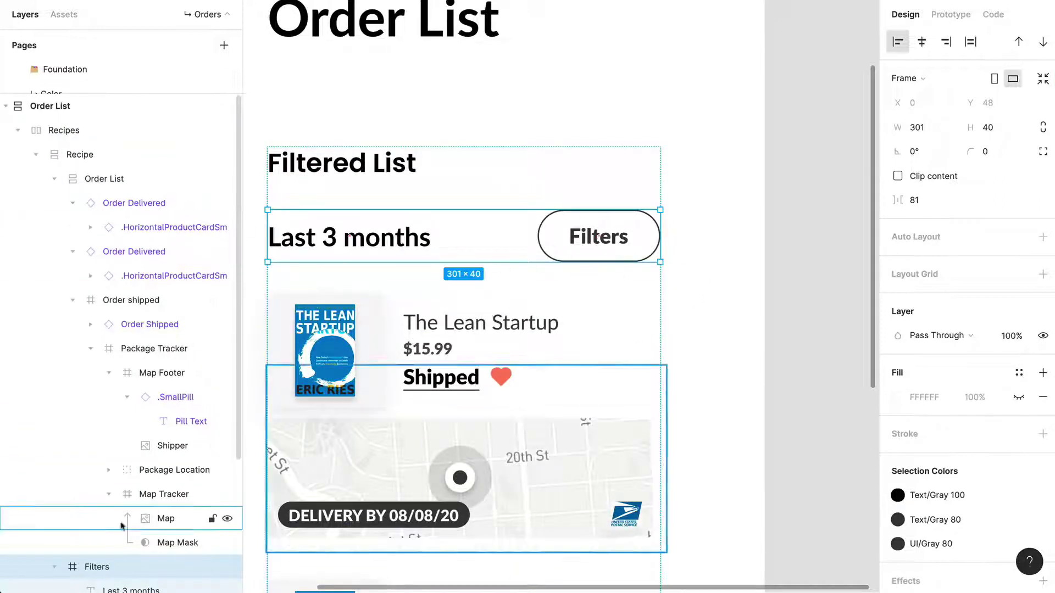
Step: Wrap the Order List and Filters frames in a new frame named 'Filtered List'
key("shift+Return")
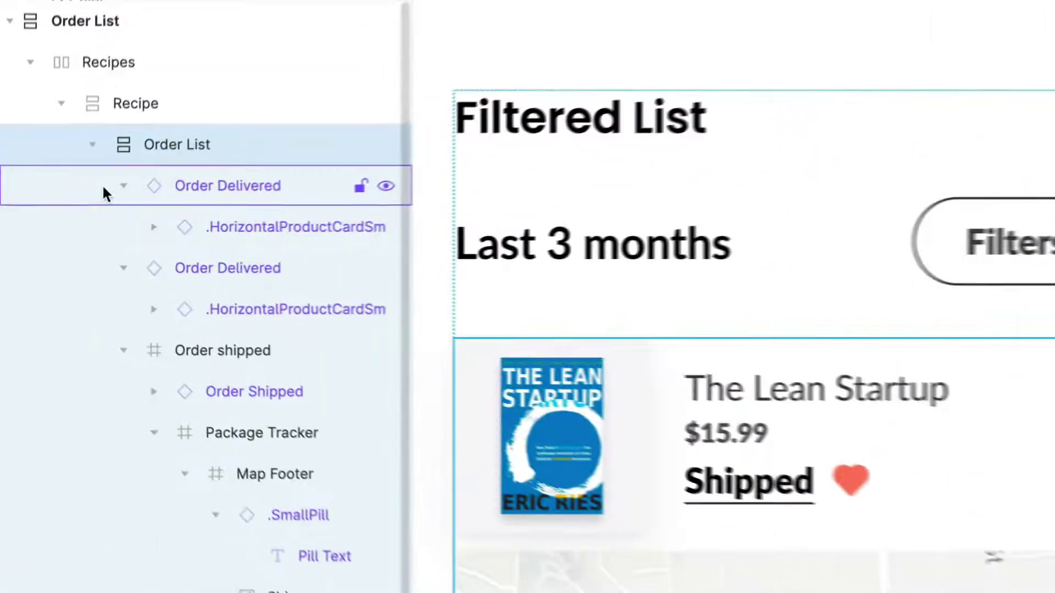
left_click(92, 145)
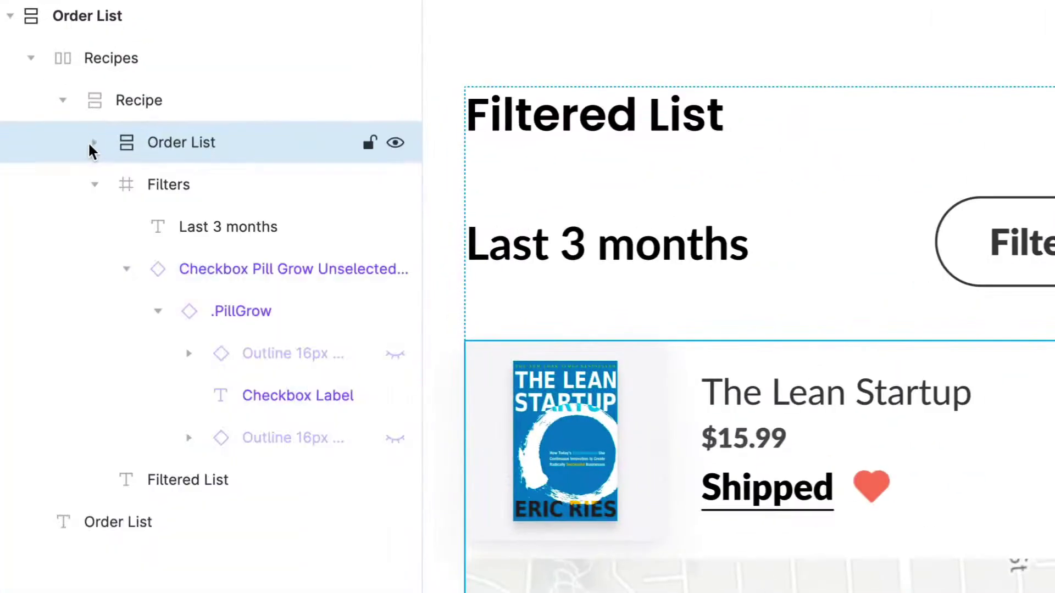
left_click(147, 195)
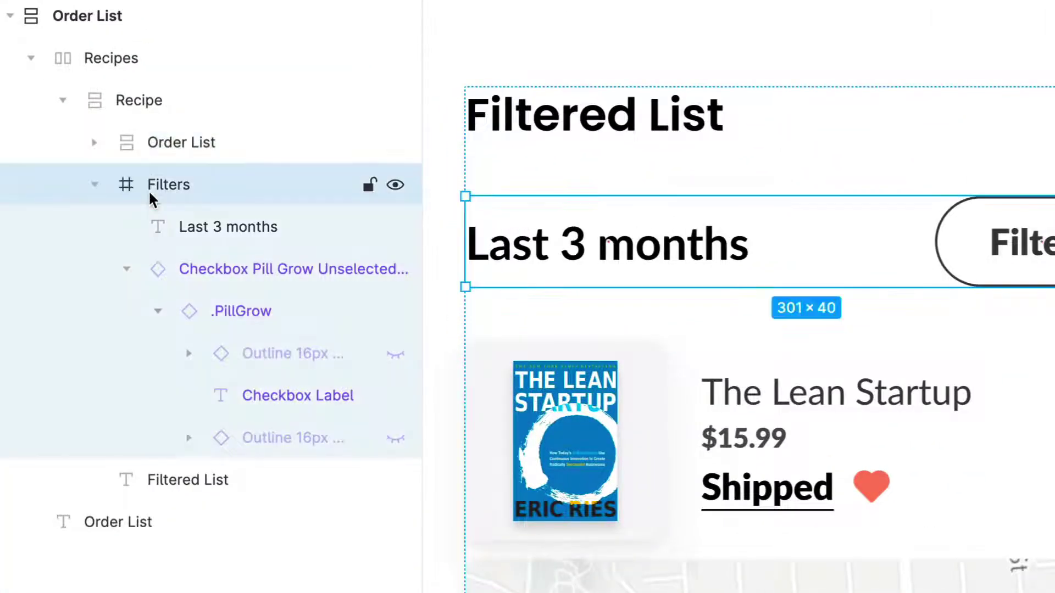
left_click(172, 145)
left_click(183, 194, "shift")
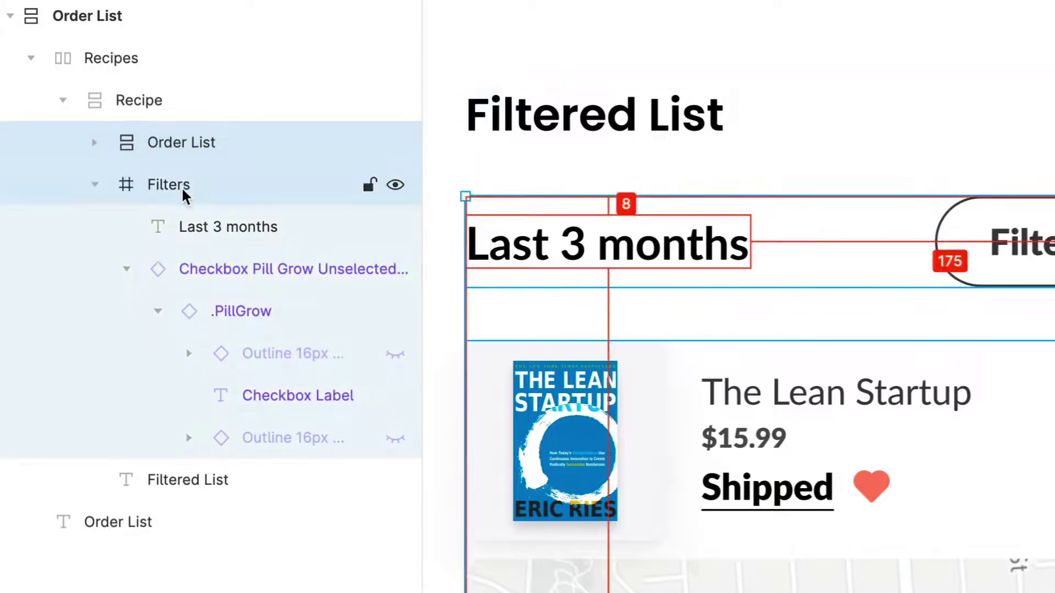
key("ctrl+alt+g")
key("ctrl+r")
type("Or")
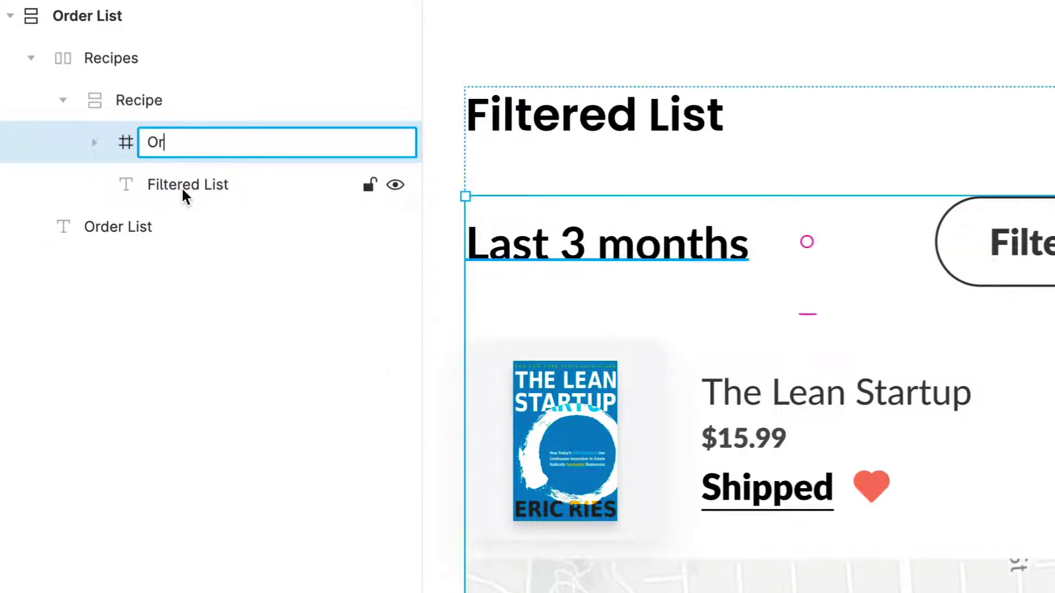
key("BackSpace")
key("BackSpace")
type("Filtered List")
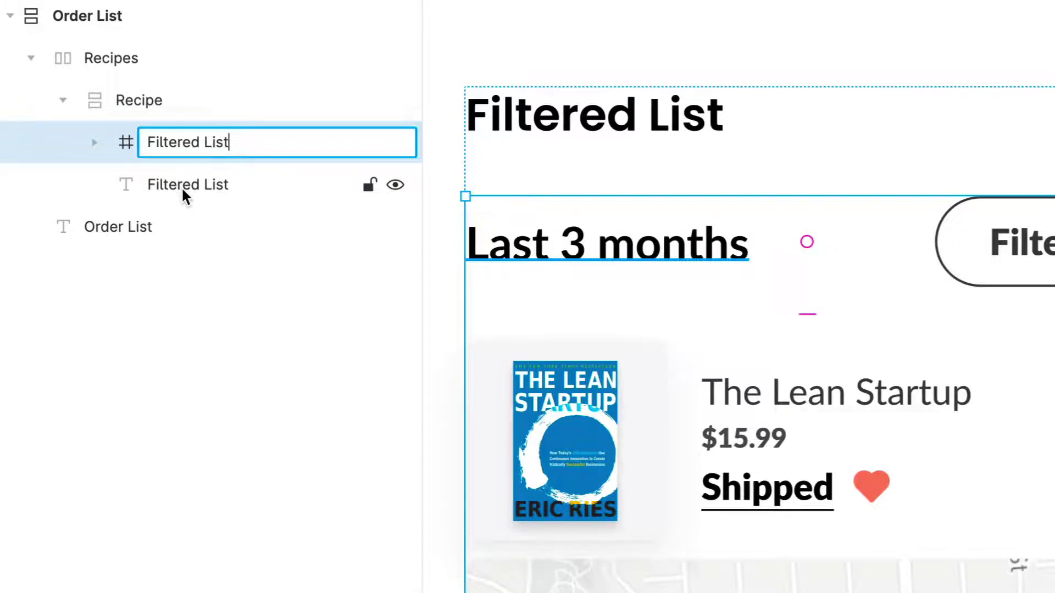
key("Return")
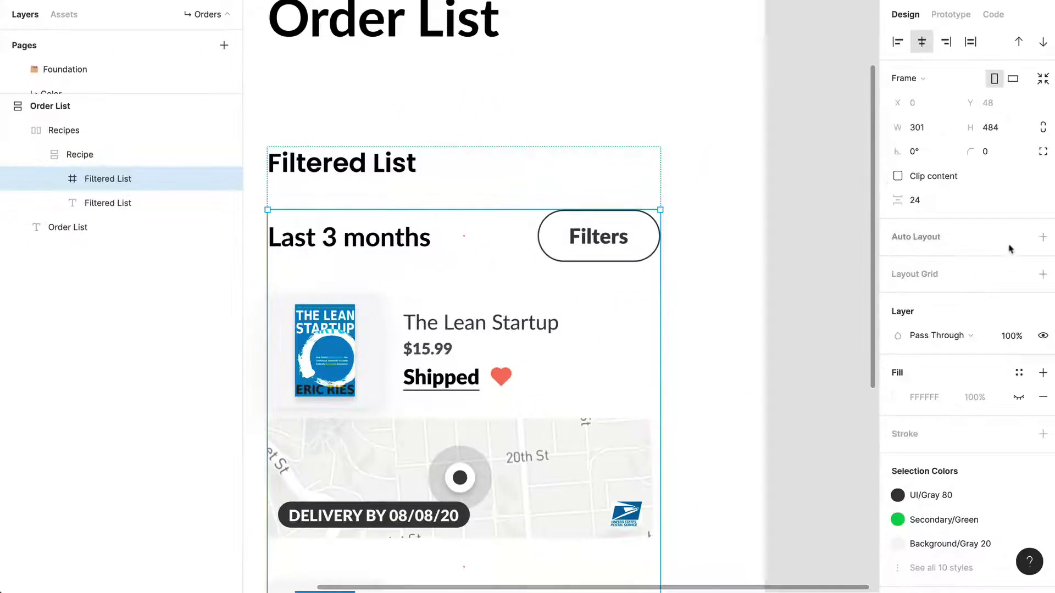
Step: Give Filtered List auto layout and set 16 spacing between the order cards
left_click(1041, 237)
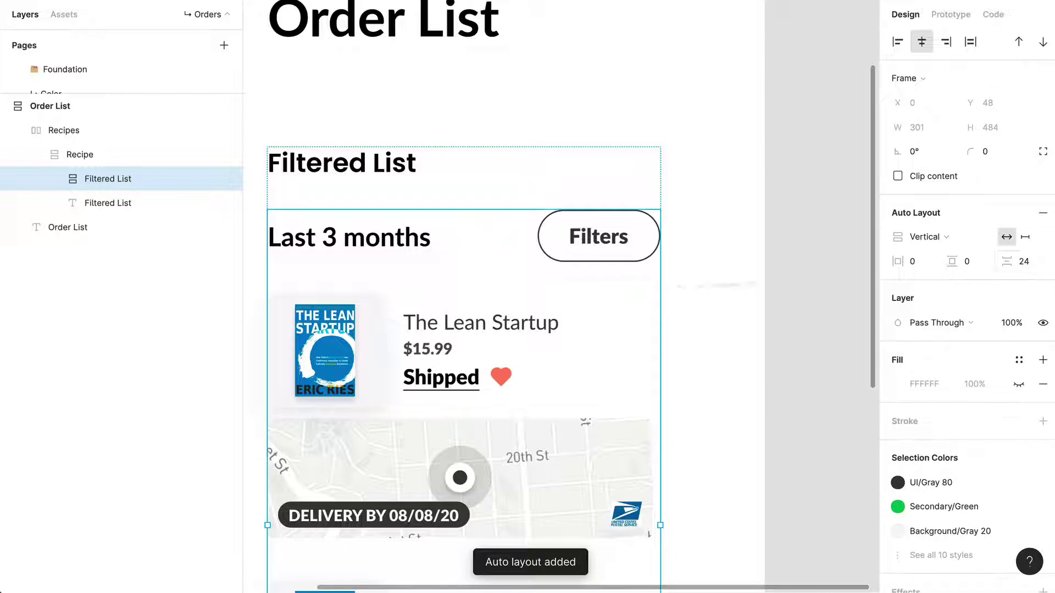
scroll(467, 377, "down", 5)
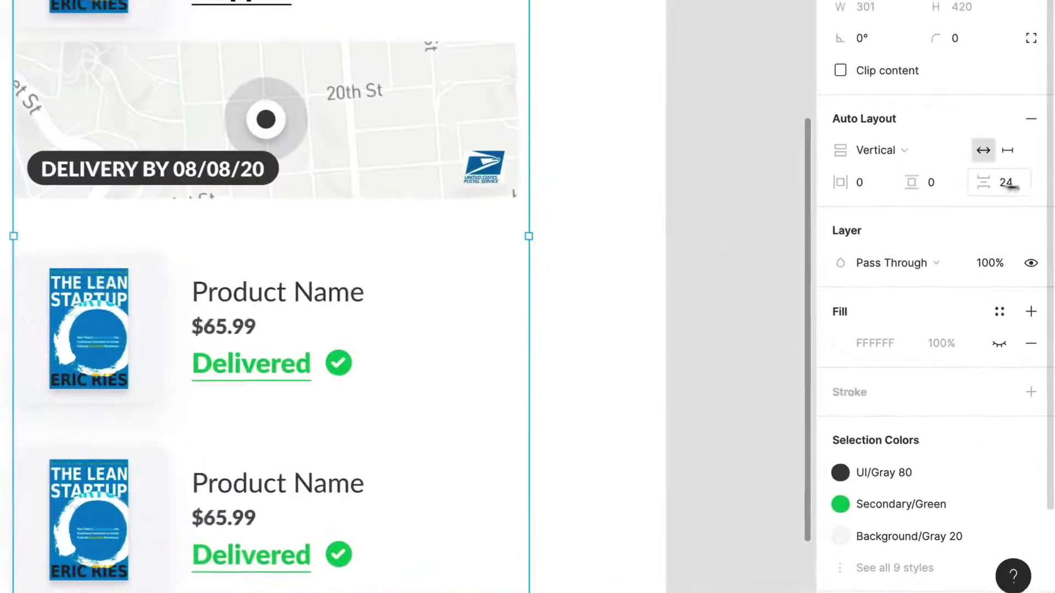
left_click(1029, 259)
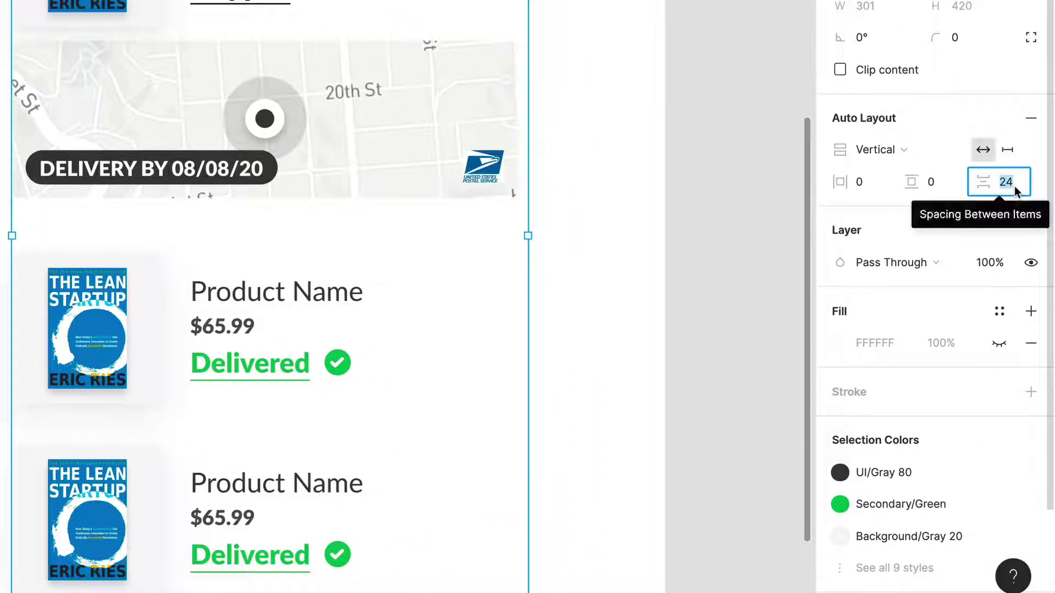
type("16")
key("Return")
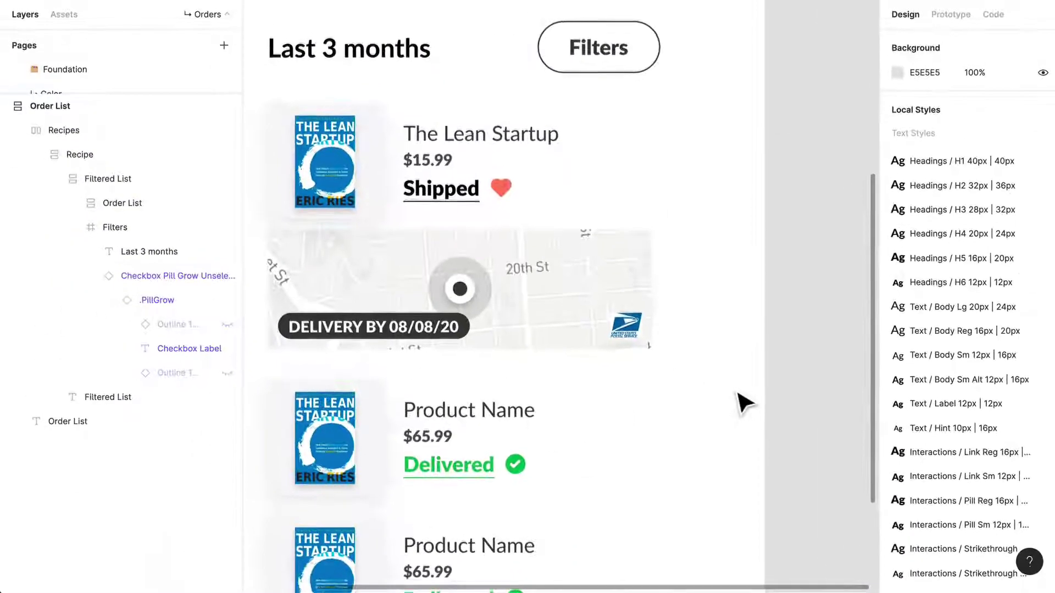
scroll(714, 395, "up", 1)
Step: Resize the shipped order card to fit its contents
left_click(423, 335)
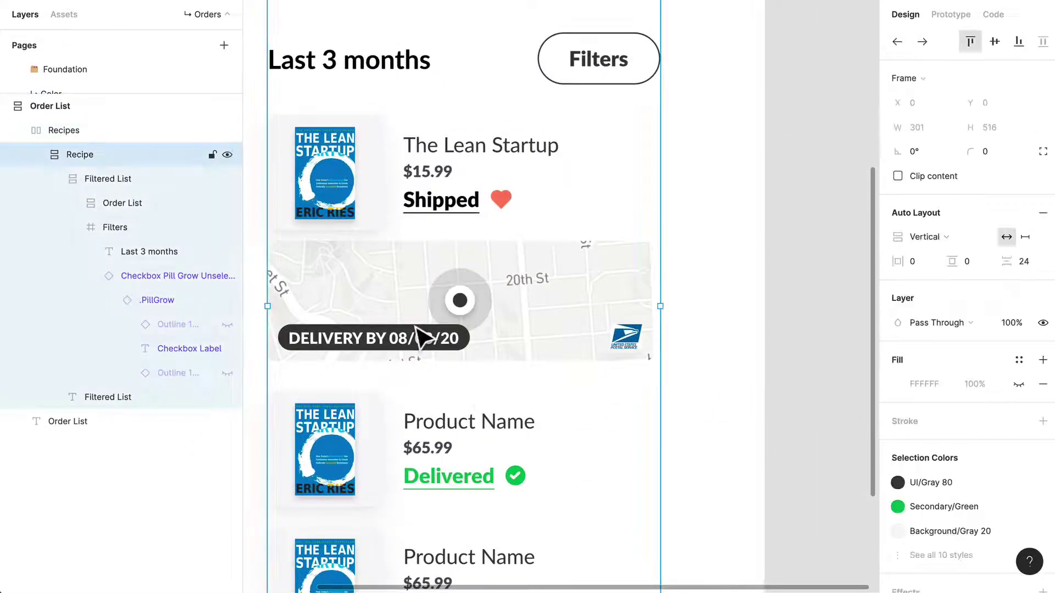
double_click(423, 335)
double_click(423, 335)
double_click(423, 335)
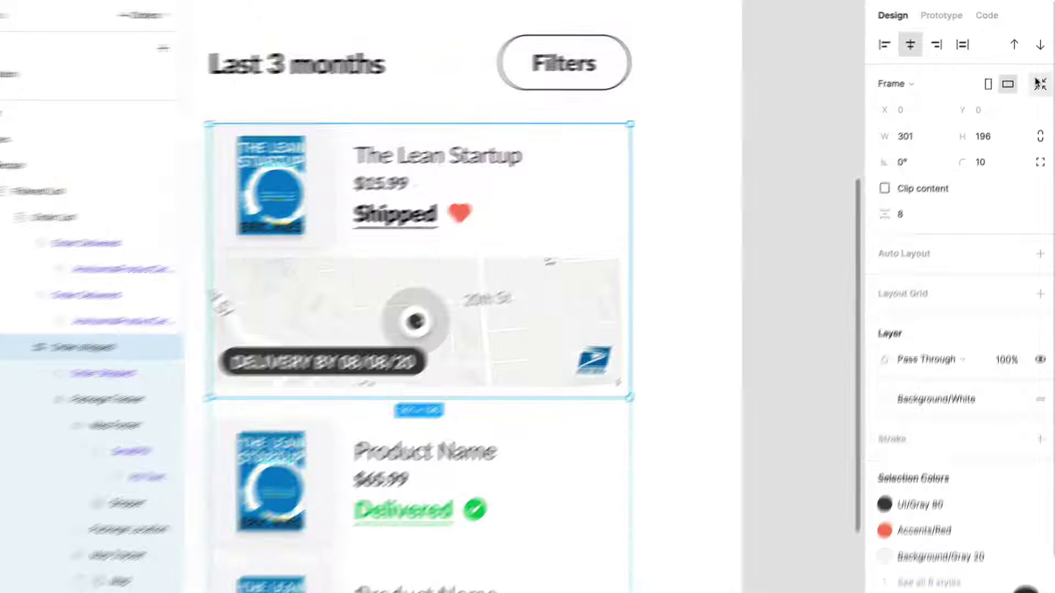
left_click(1038, 83)
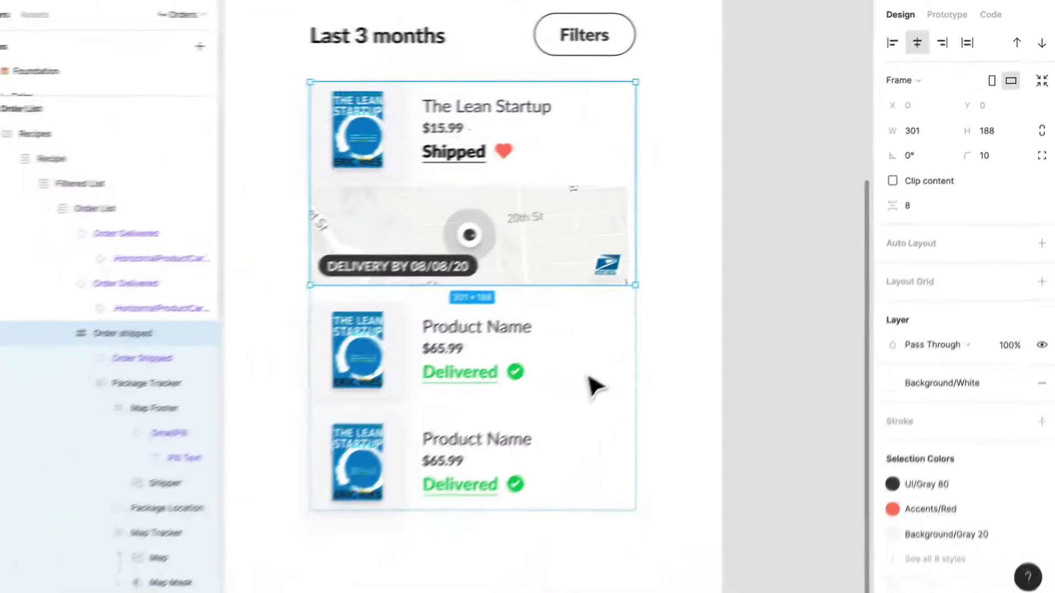
left_click(730, 348)
Step: Paste a copy of the shipped order card below the first one in Order List
scroll(480, 476, "down", 2)
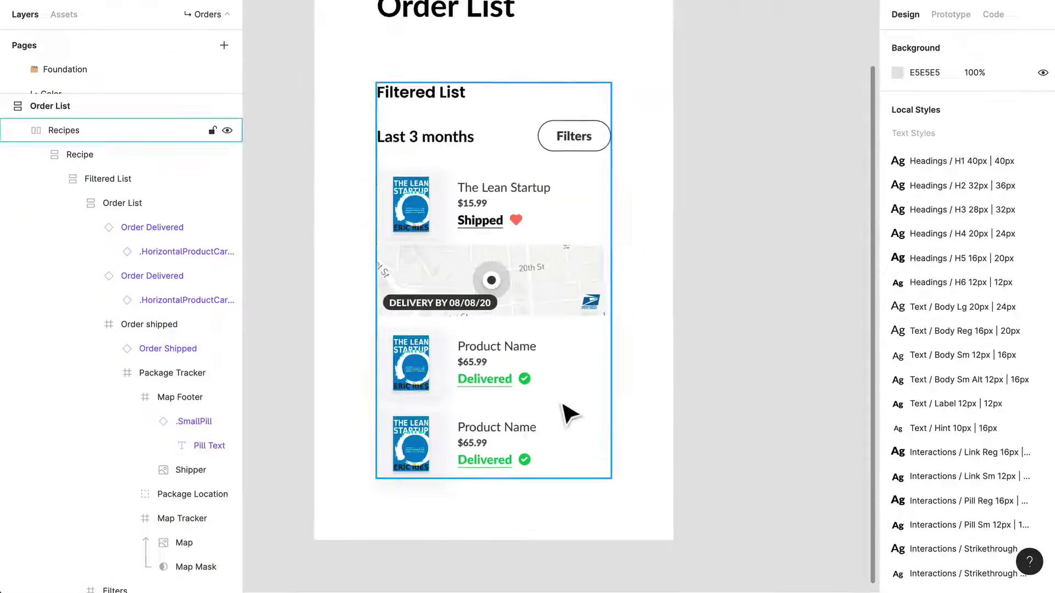
scroll(568, 414, "up", 1)
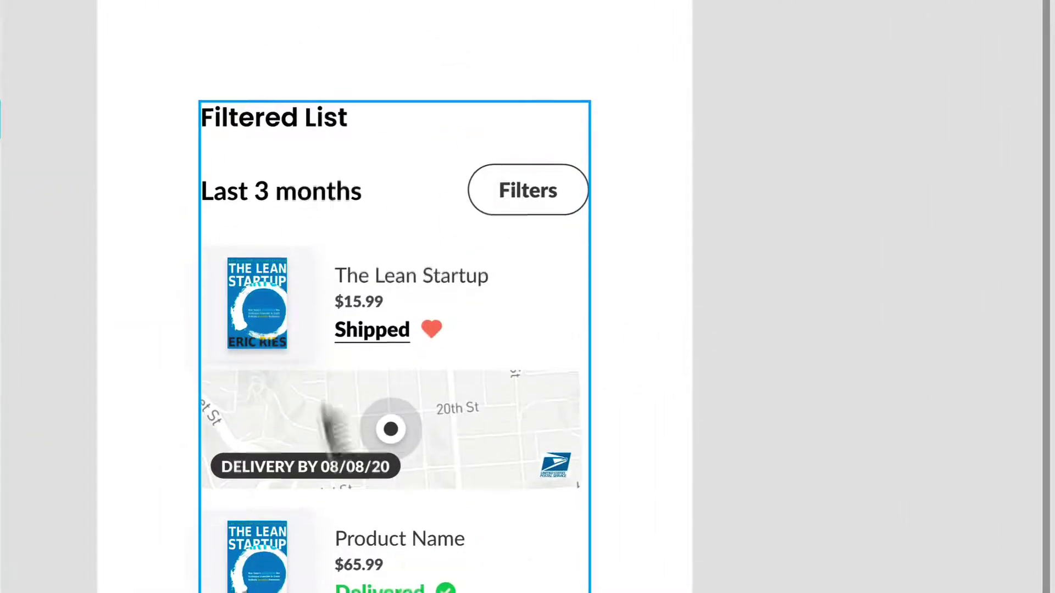
scroll(365, 431, "down", 5)
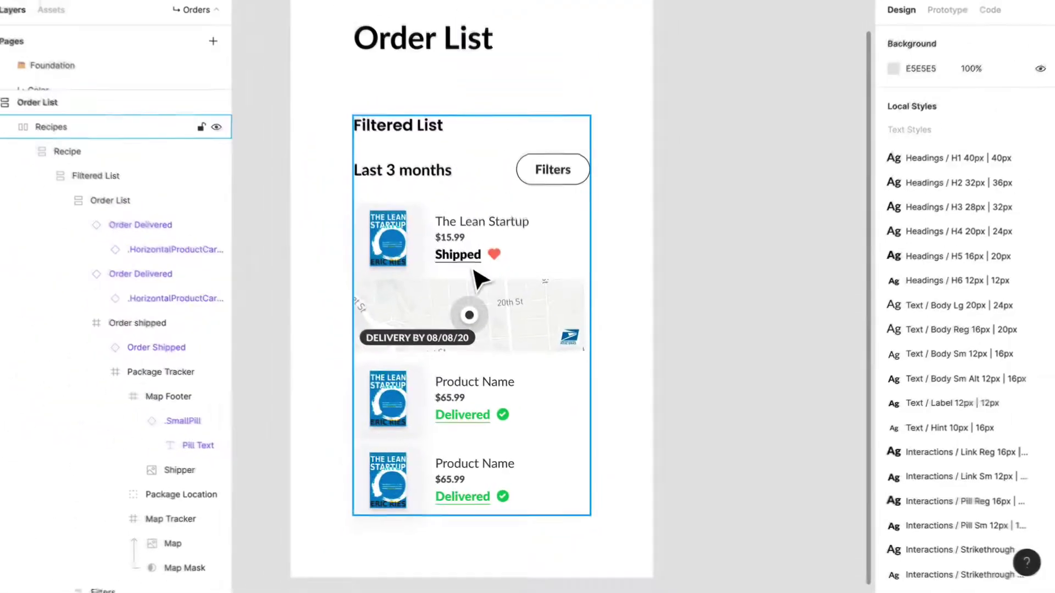
left_click(451, 137)
double_click(480, 281)
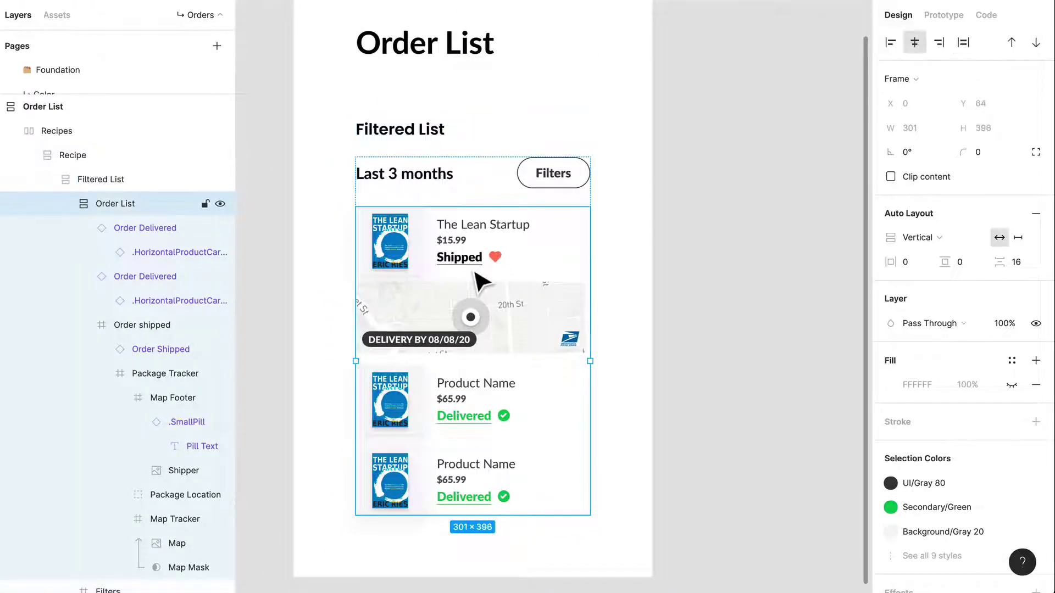
double_click(480, 281)
key("ctrl+v")
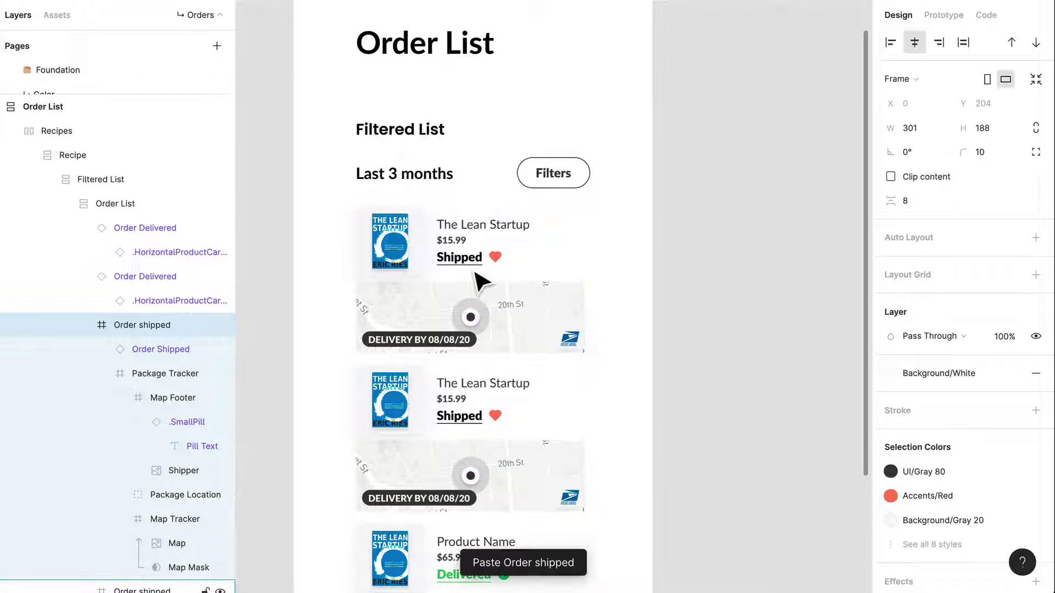
Step: Swap the copied card to the Order In Transit variant, reading 'Almost there!'
double_click(476, 428)
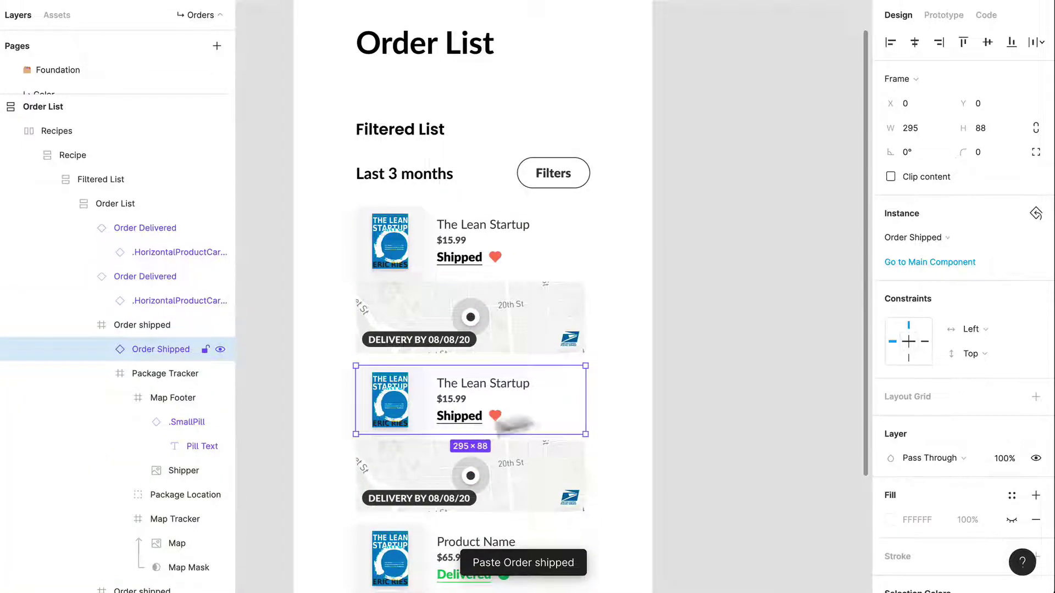
left_click(906, 236)
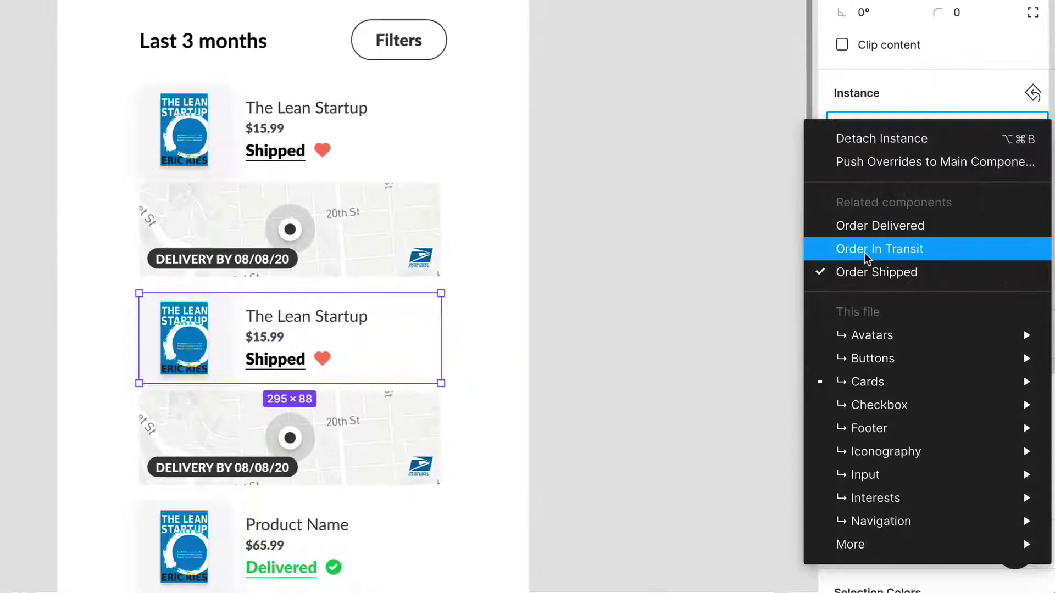
left_click(898, 288)
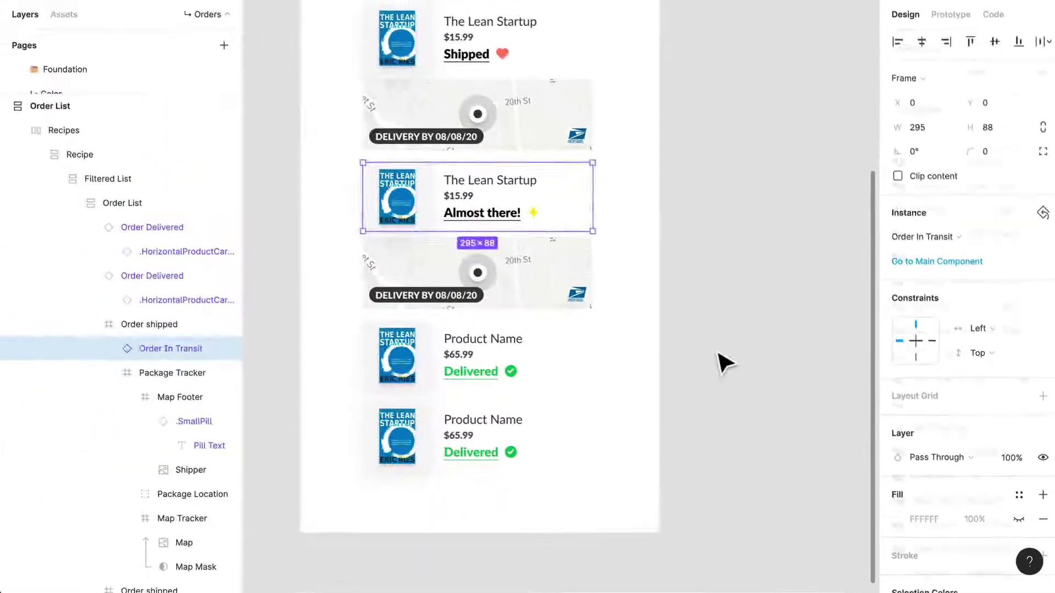
left_click(725, 362)
scroll(709, 360, "up", 1)
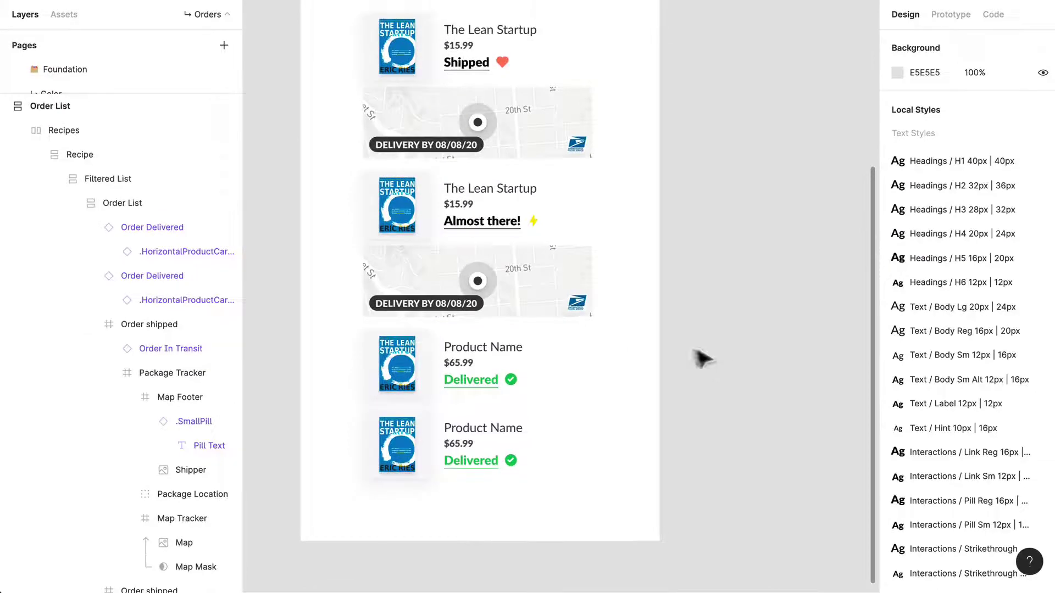
scroll(648, 438, "up", 4)
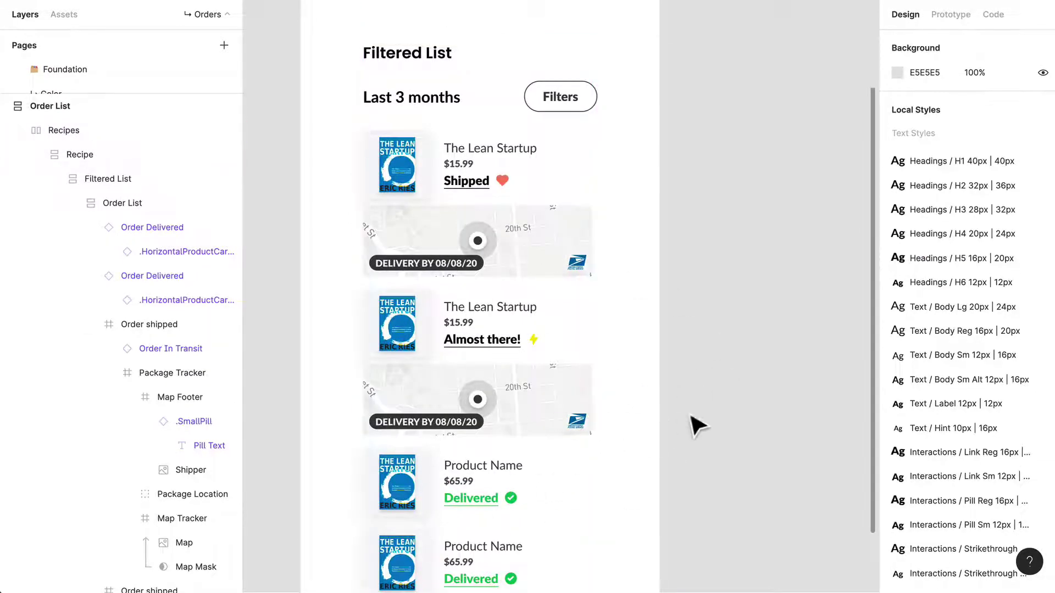
scroll(698, 424, "down", 1)
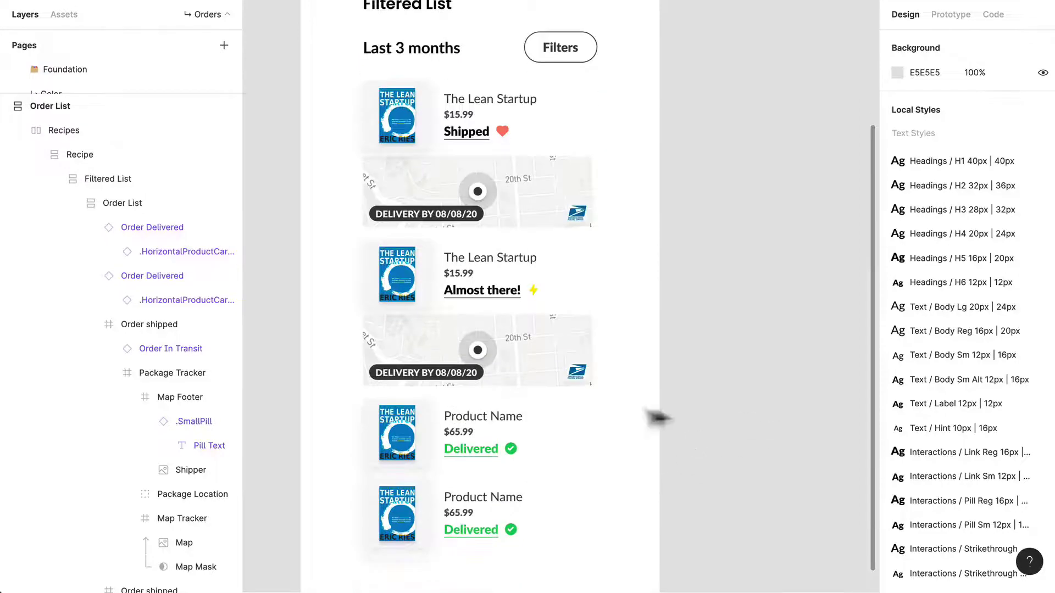
left_click(602, 242)
scroll(584, 306, "down", 1)
scroll(549, 329, "up", 4)
left_click(464, 332)
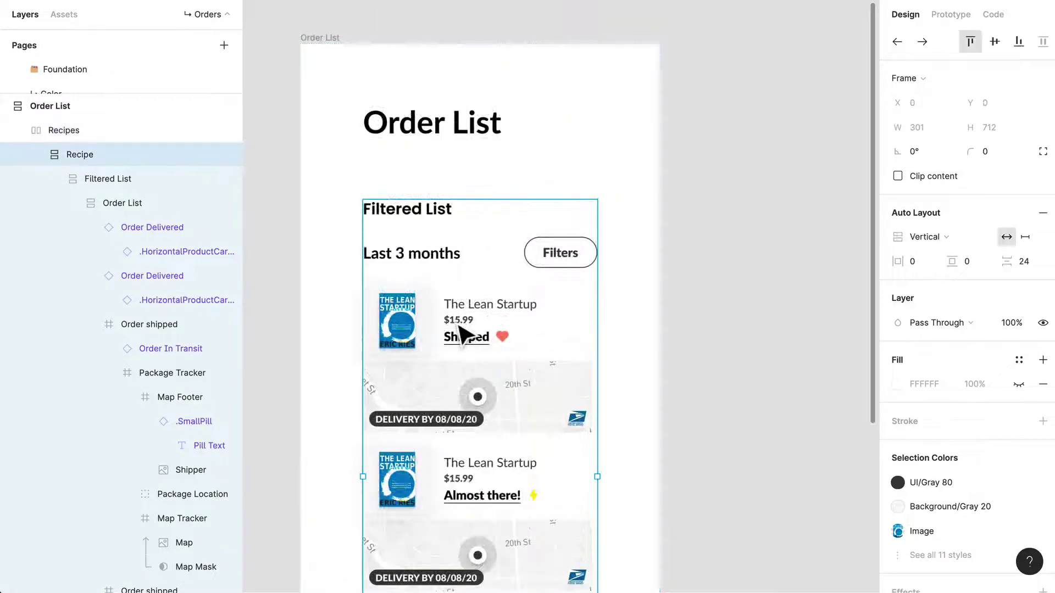
left_click(464, 332)
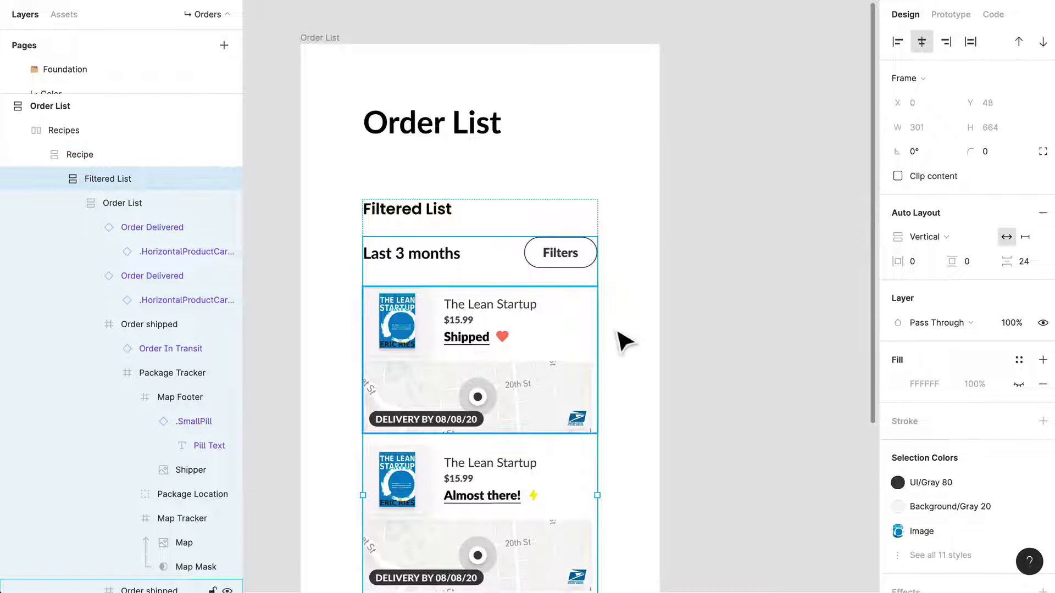
left_click_drag(624, 341, 399, 331)
scroll(457, 323, "down", 5)
key("ctrl+v")
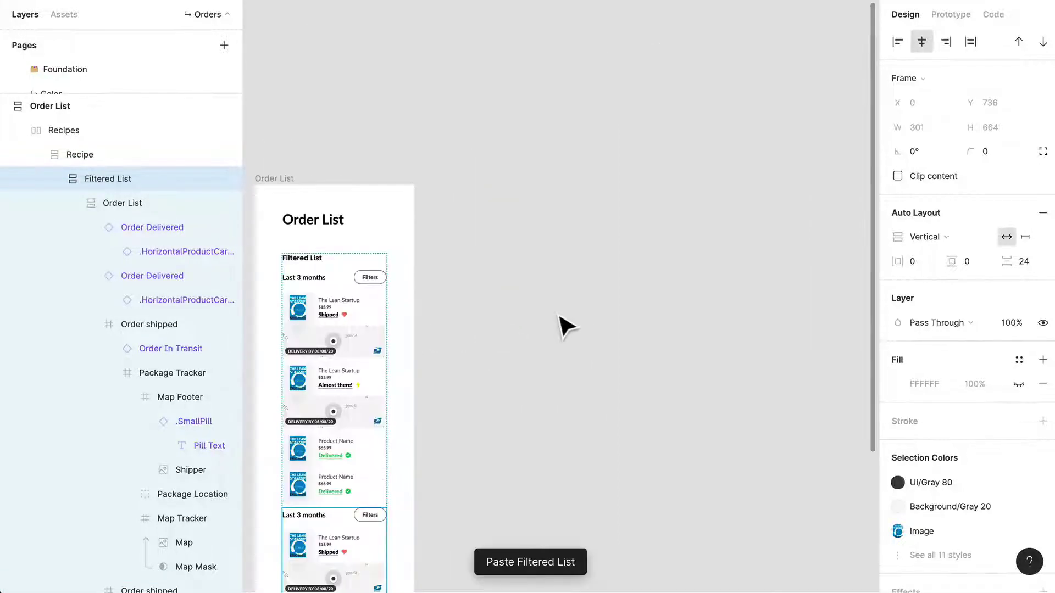
left_click_drag(494, 359, 718, 295)
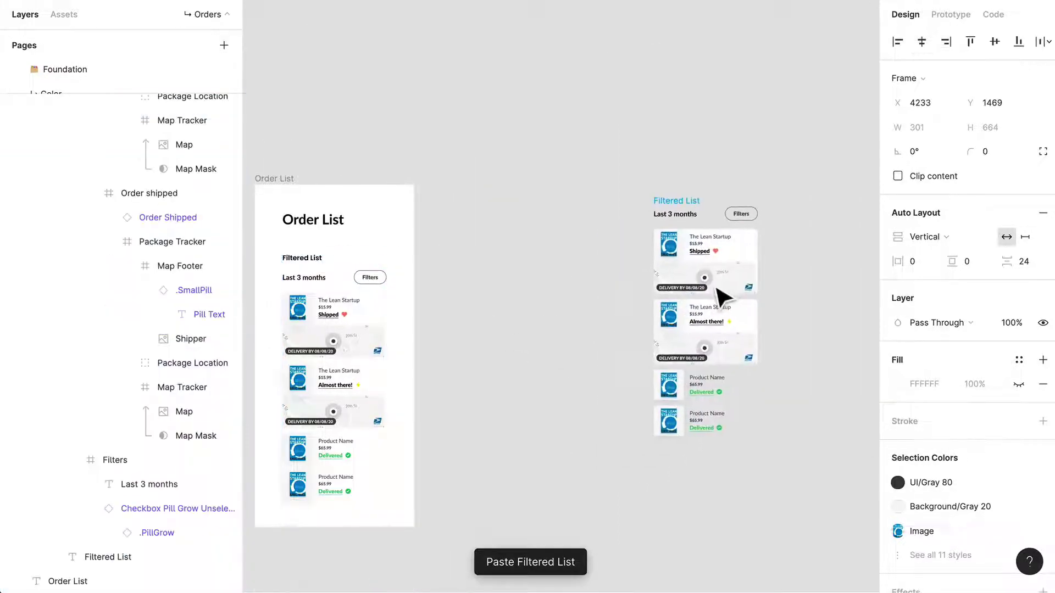
left_click(807, 255)
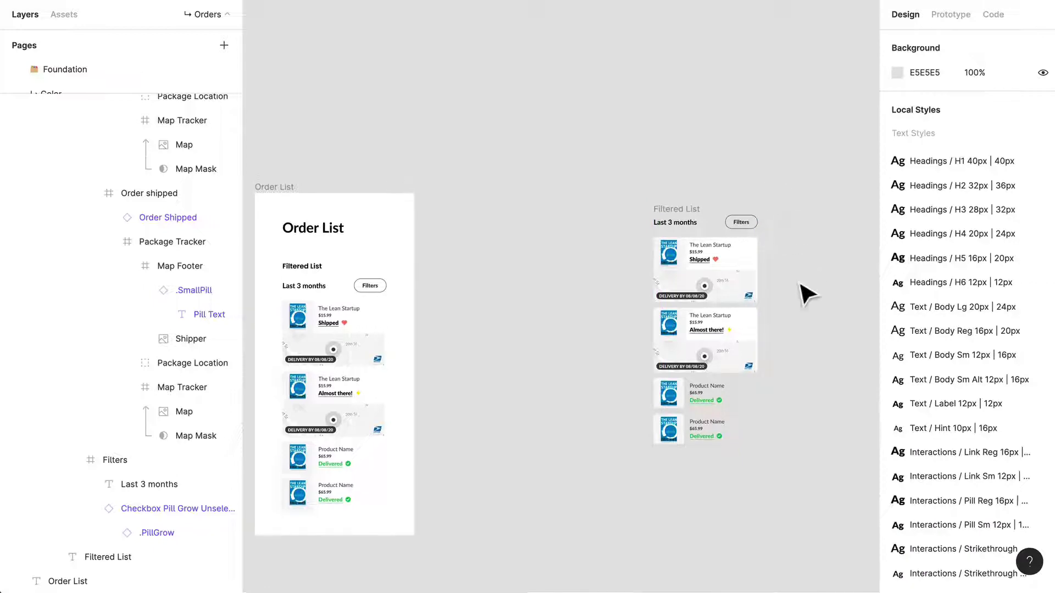
scroll(802, 259, "up", 3, "ctrl")
scroll(770, 365, "up", 5, "ctrl")
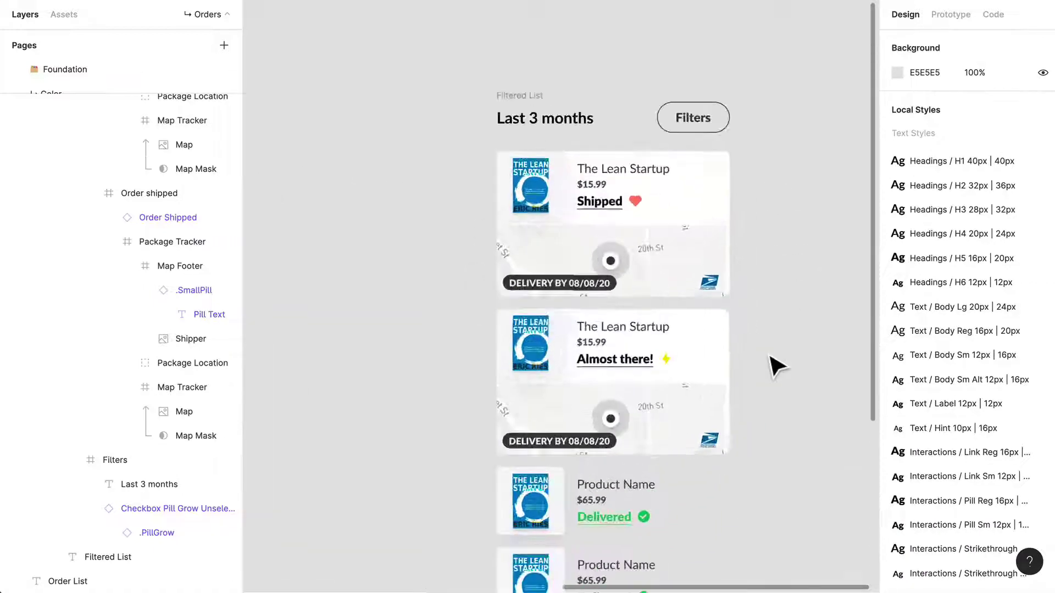
scroll(699, 364, "down", 5, "ctrl")
double_click(706, 368)
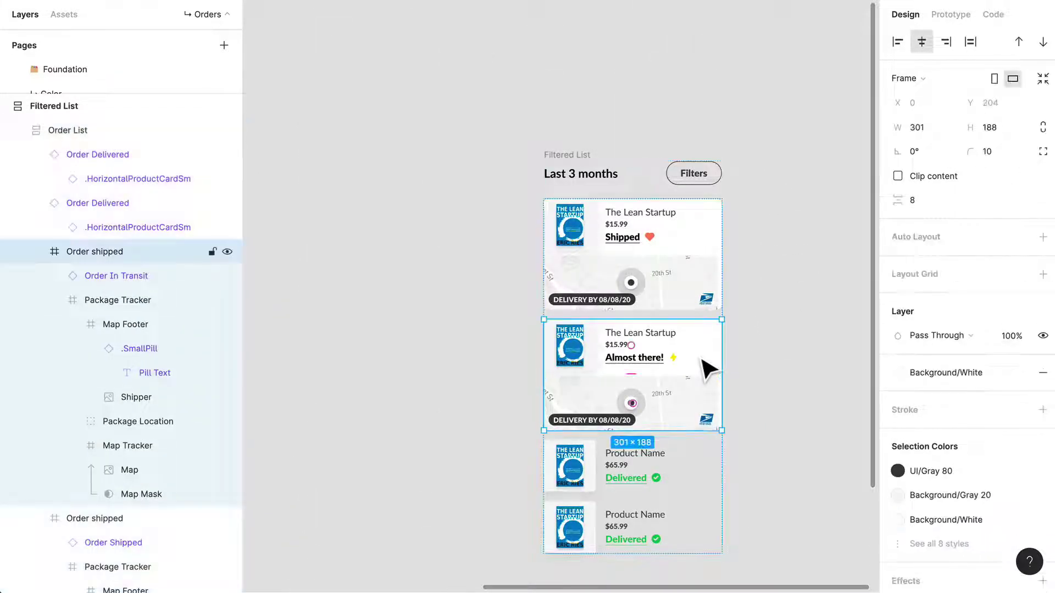
left_click(776, 341)
key("ctrl+z")
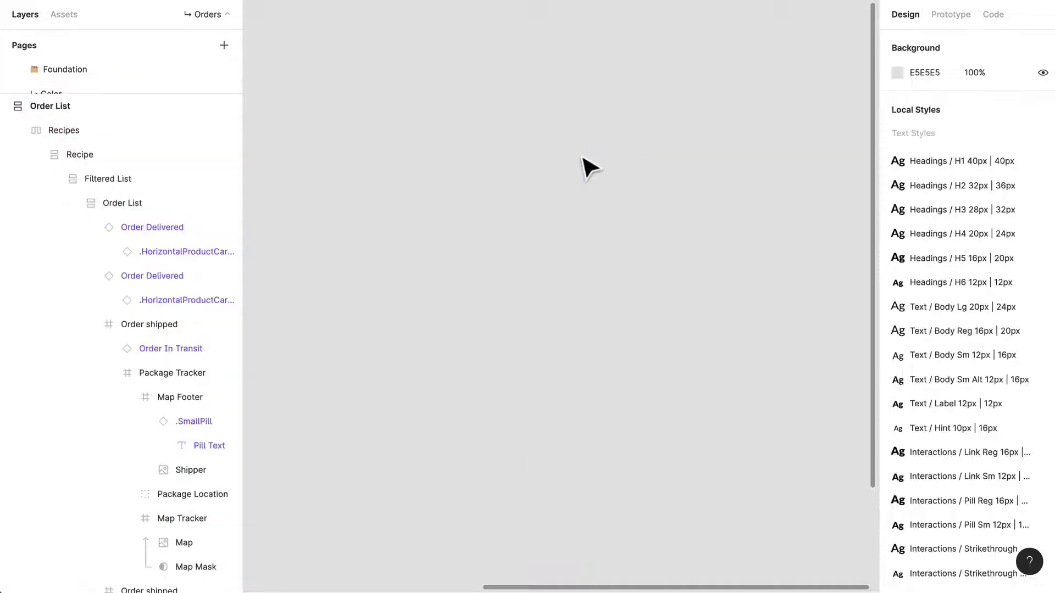
scroll(626, 368, "down", 3)
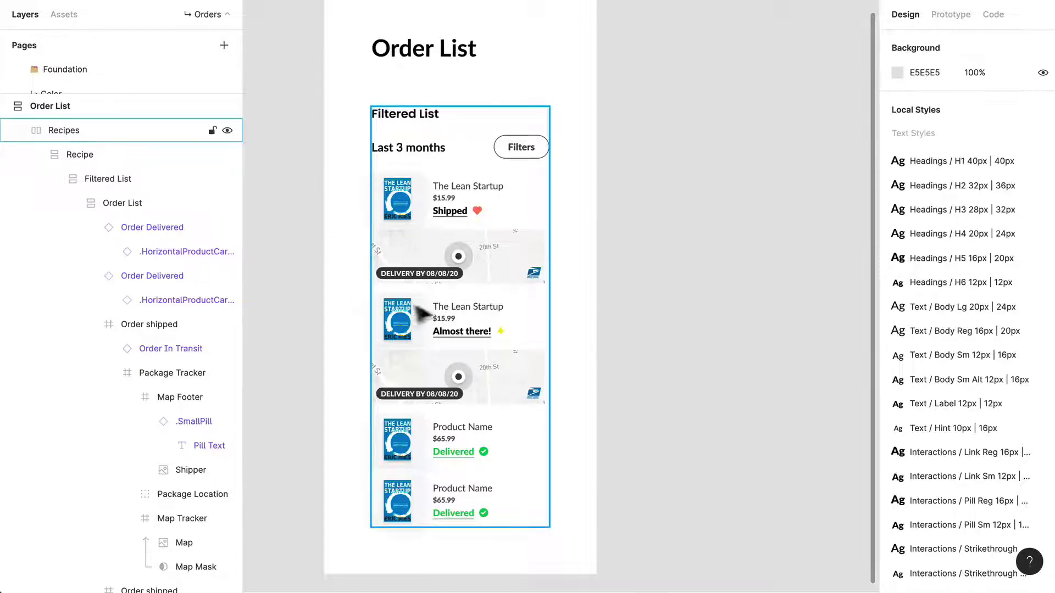
left_click(483, 287)
double_click(471, 289)
double_click(483, 278)
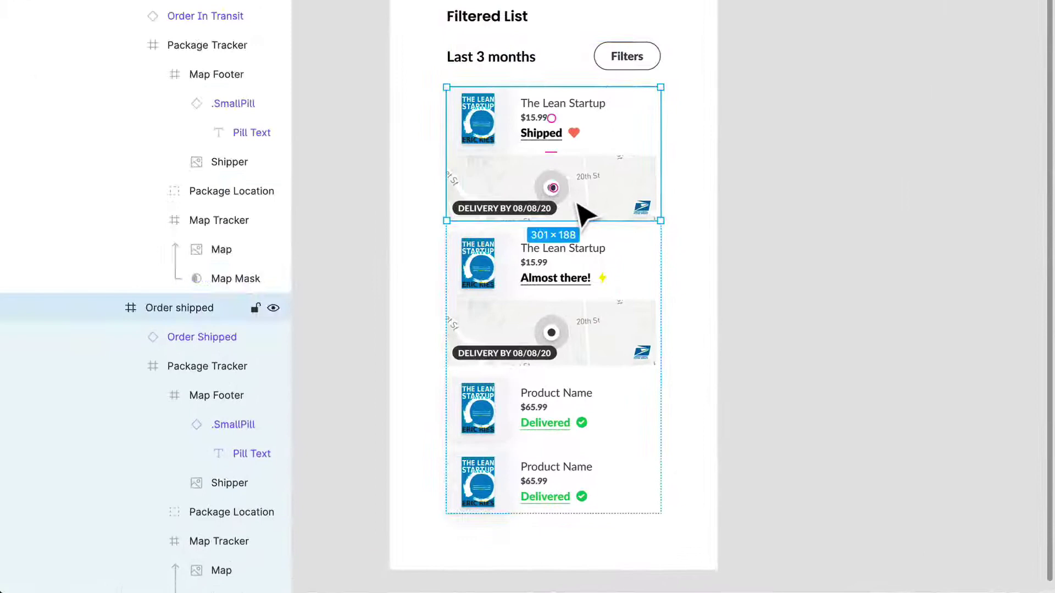
double_click(591, 214)
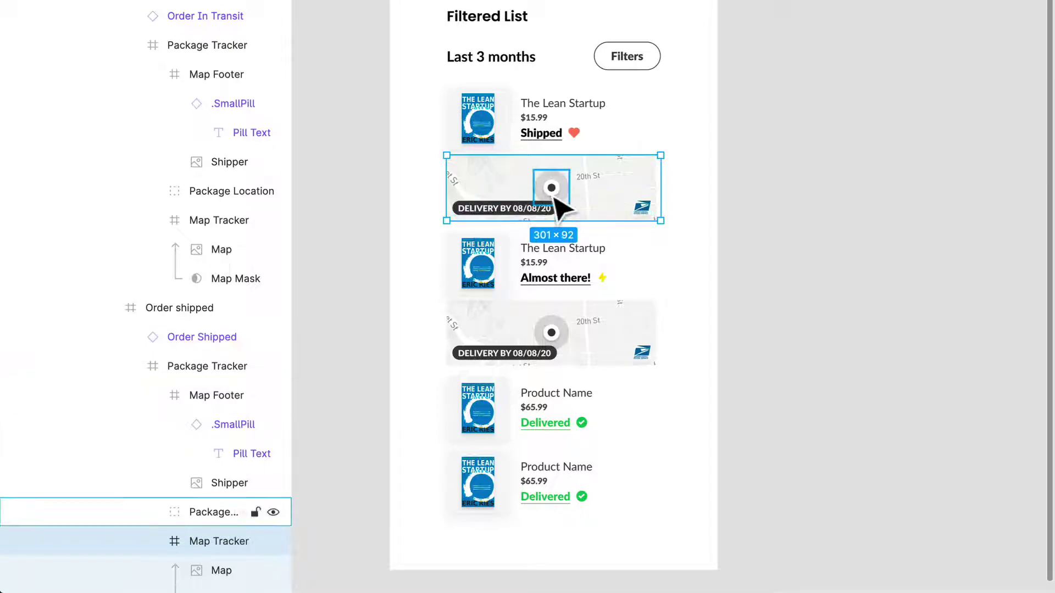
scroll(560, 208, "up", 5)
scroll(585, 203, "up", 5)
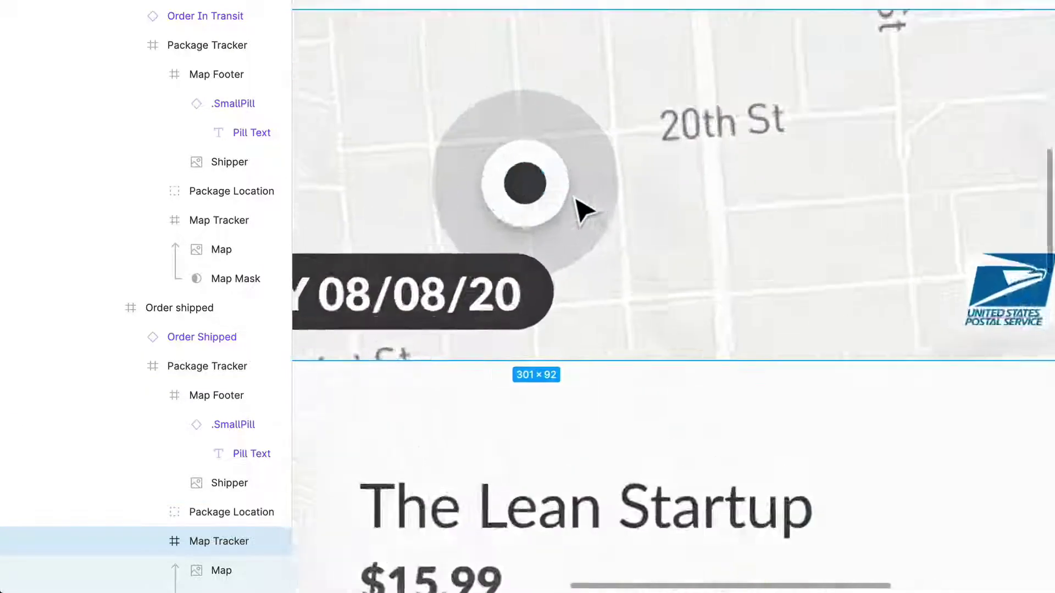
scroll(577, 207, "down", 2)
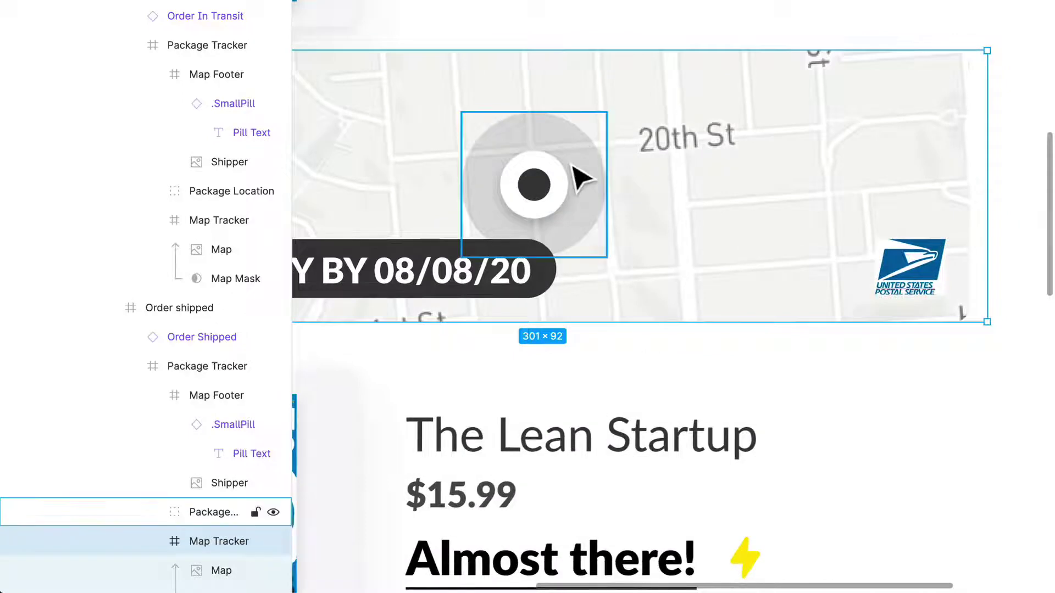
left_click(563, 182)
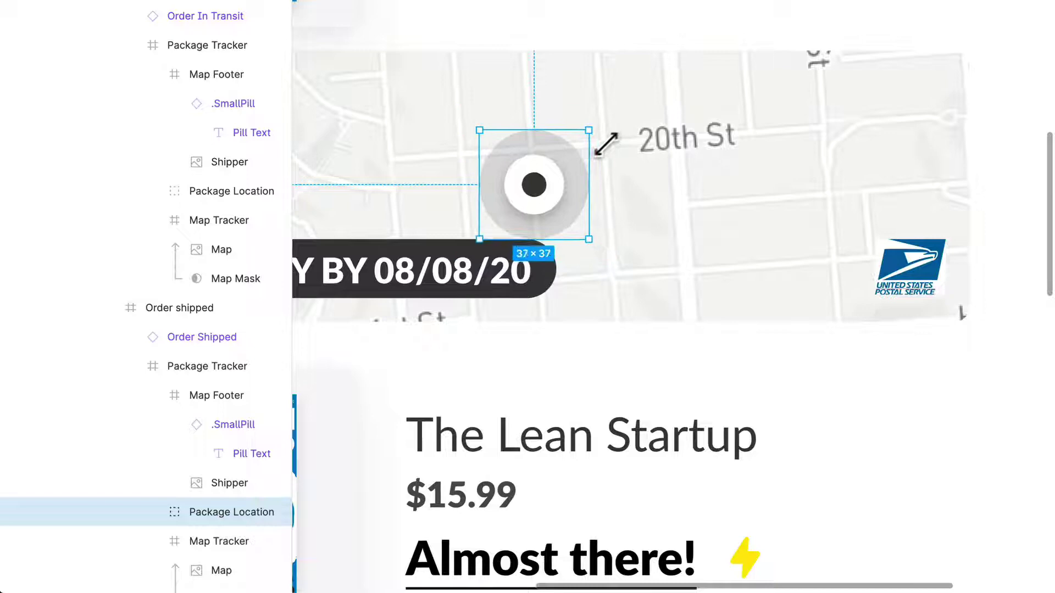
left_click_drag(605, 141, 602, 164)
double_click(599, 175)
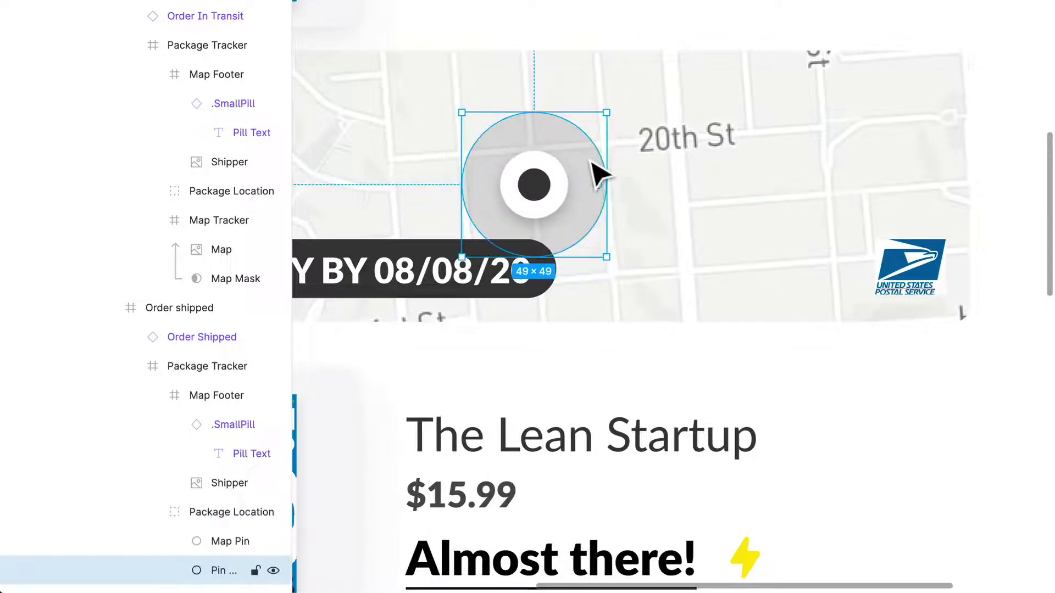
key("alt")
left_click_drag(627, 131, 607, 160)
key("Escape")
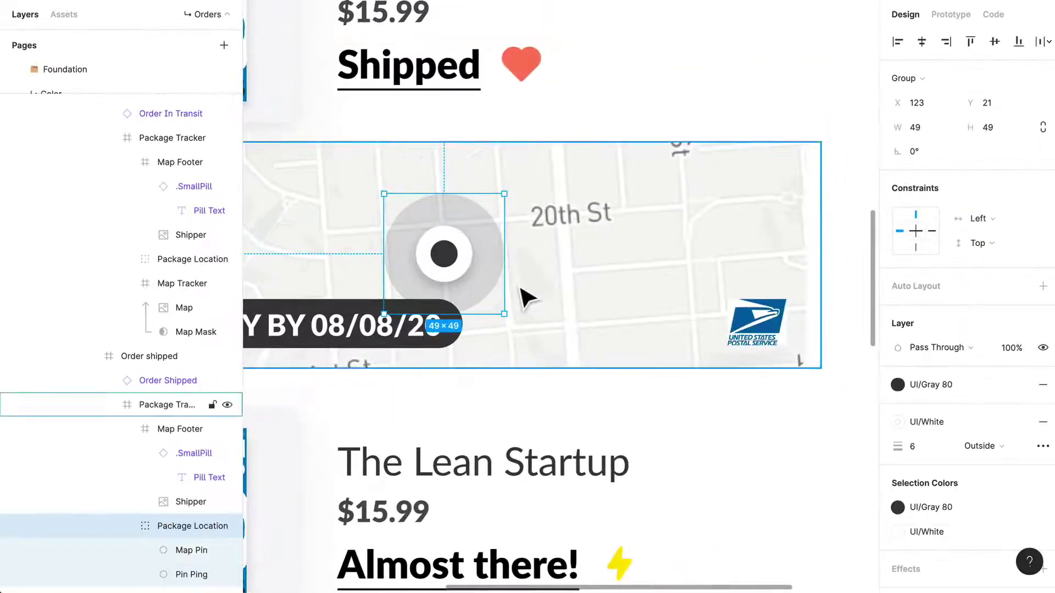
scroll(523, 296, "down", 5)
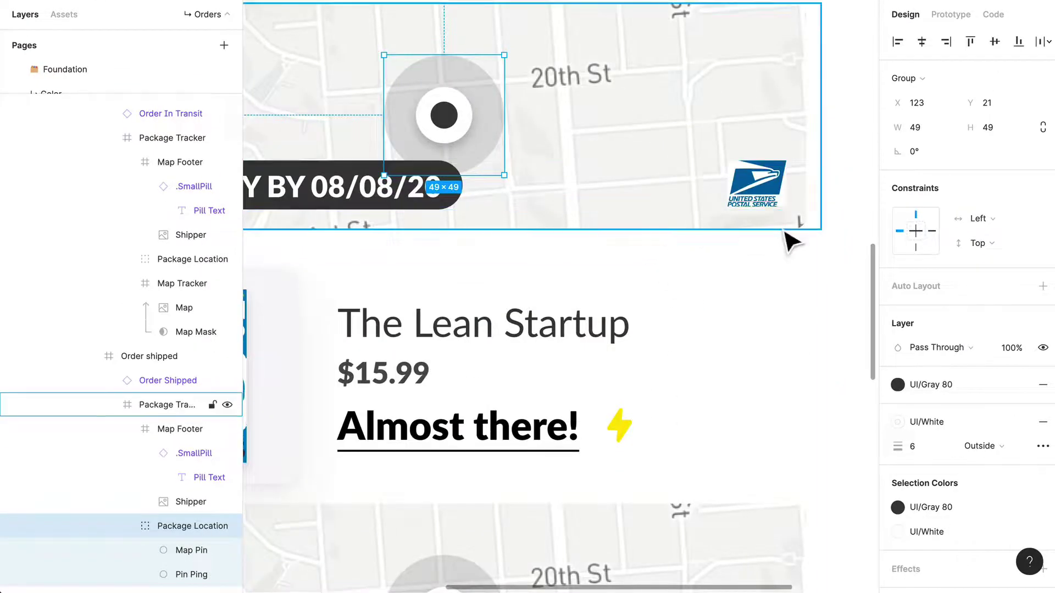
scroll(813, 237, "down", 3)
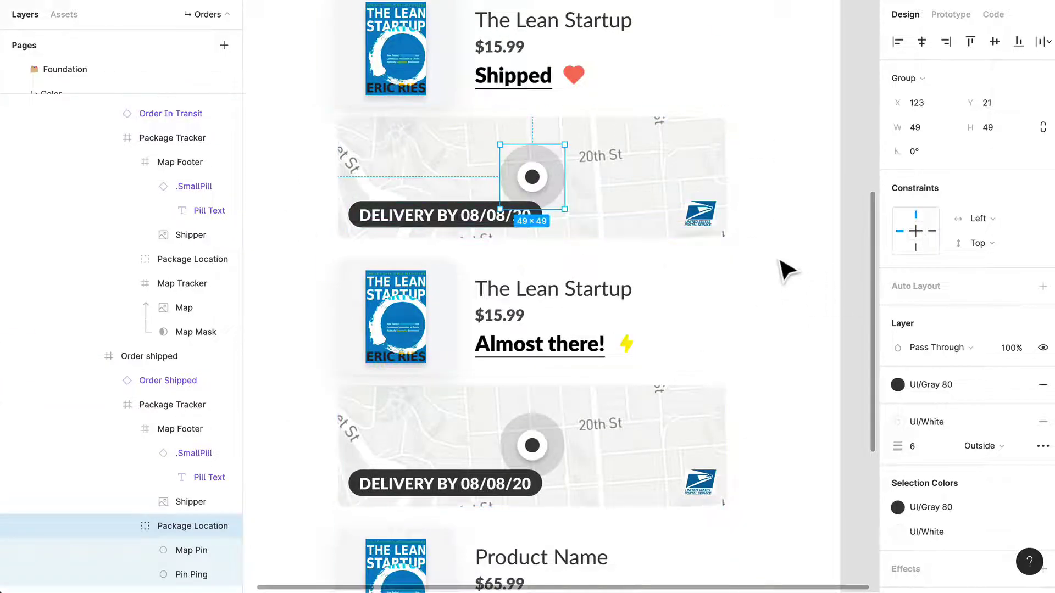
left_click(786, 269)
scroll(659, 310, "up", 3)
scroll(660, 310, "up", 3)
scroll(659, 310, "down", 3)
scroll(676, 393, "up", 3)
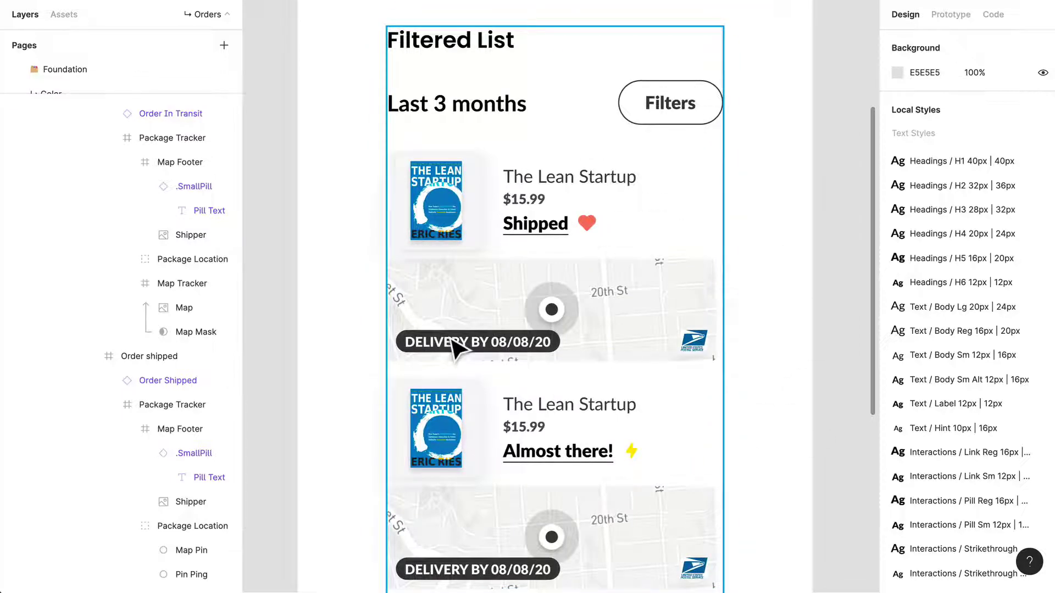
scroll(453, 347, "right", 1)
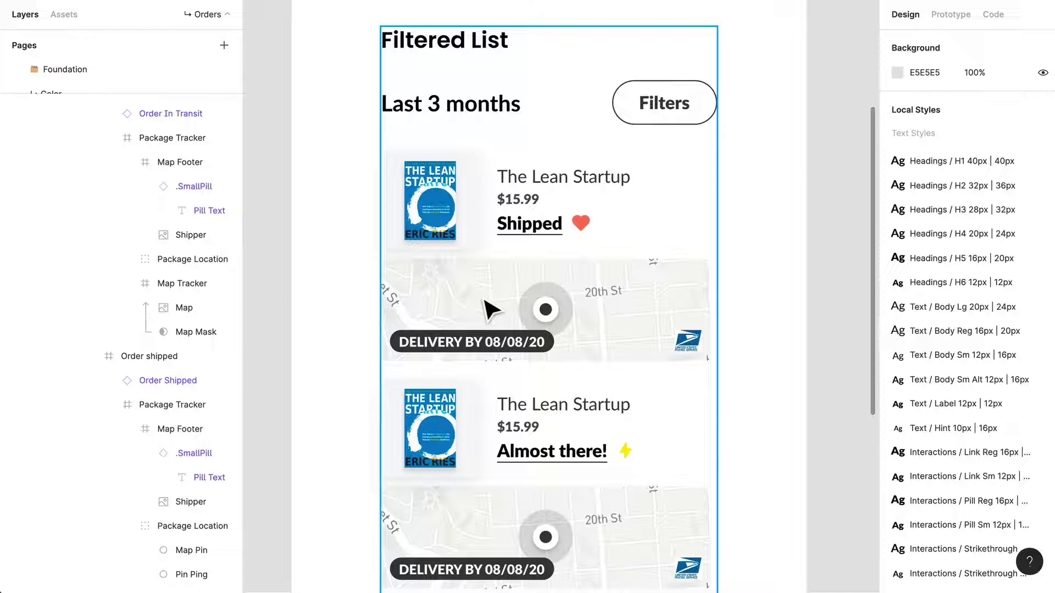
scroll(400, 335, "down", 3)
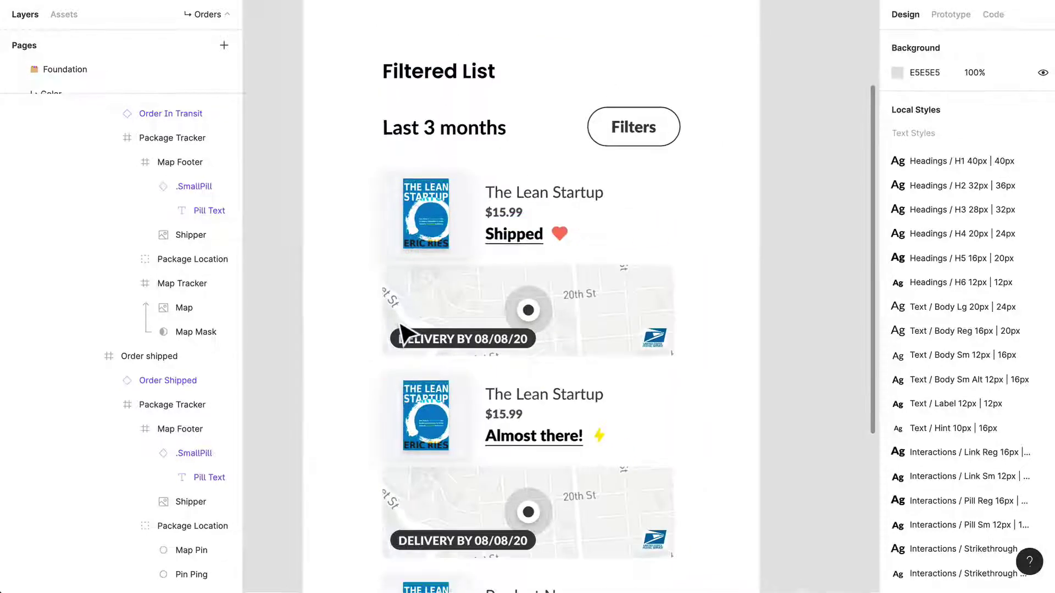
left_click(398, 339)
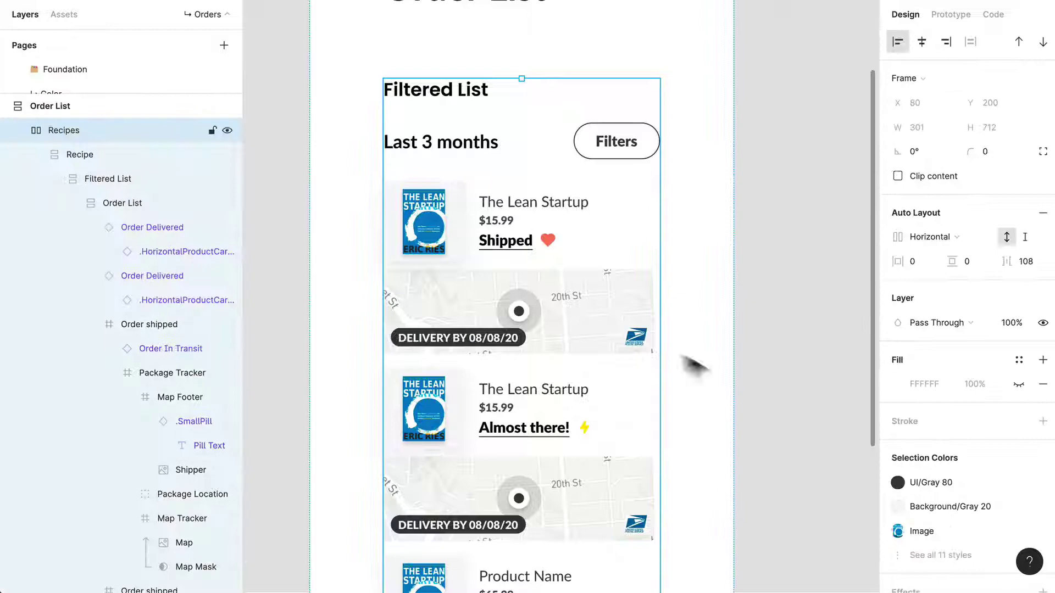